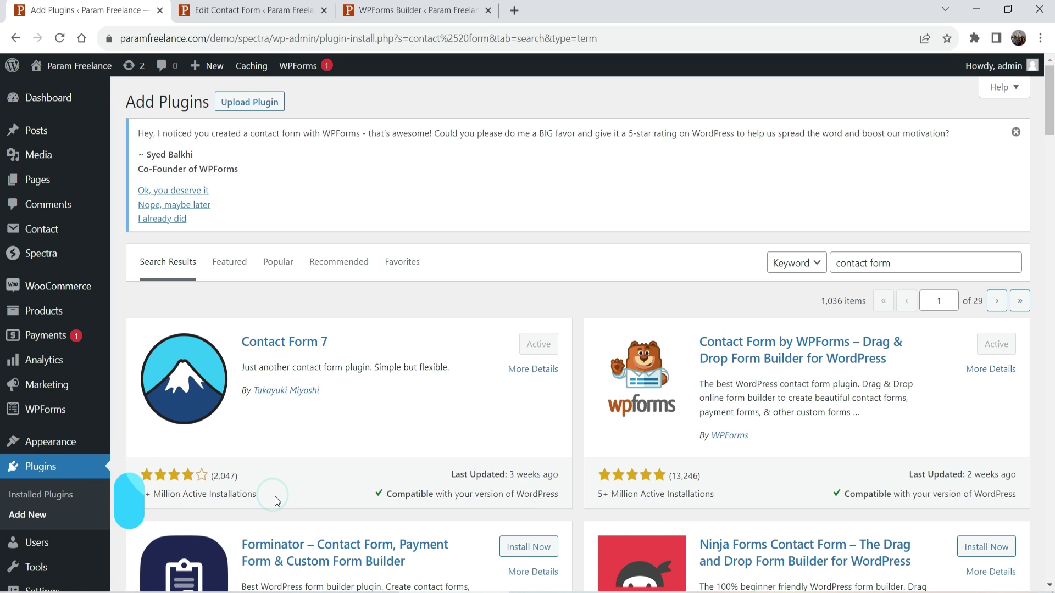
Review the WPForms rating figures, then switch to the Contact Form 7 editor for Contact form 1.
triple_click(714, 494)
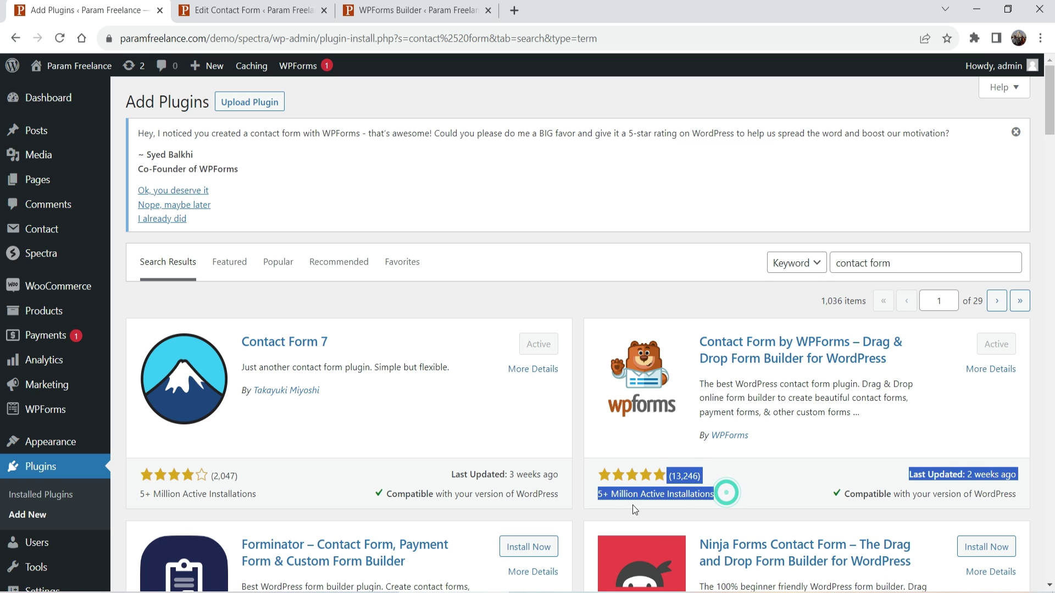
click(714, 494)
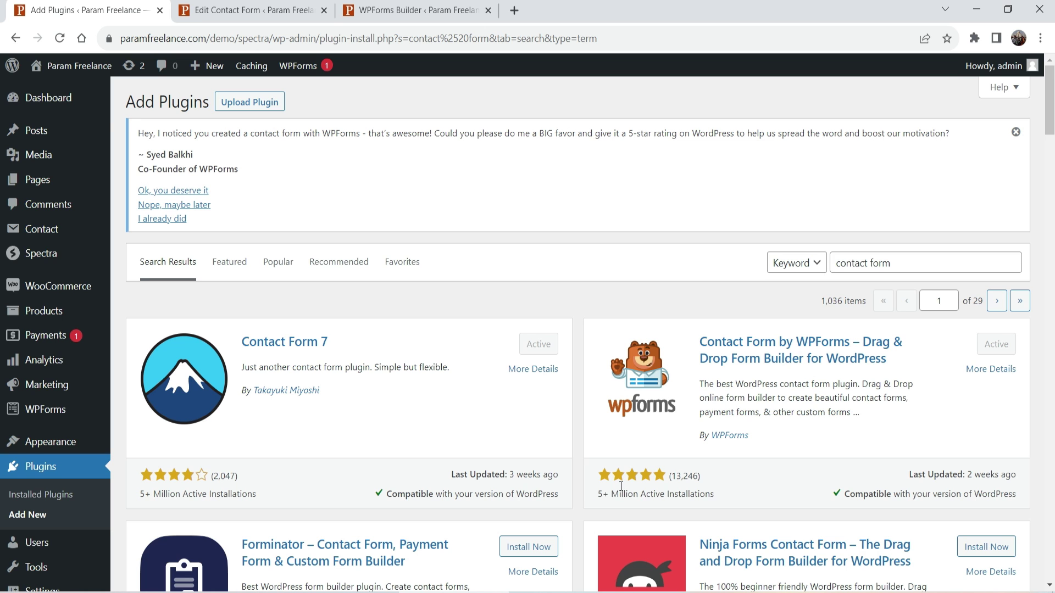
click(233, 8)
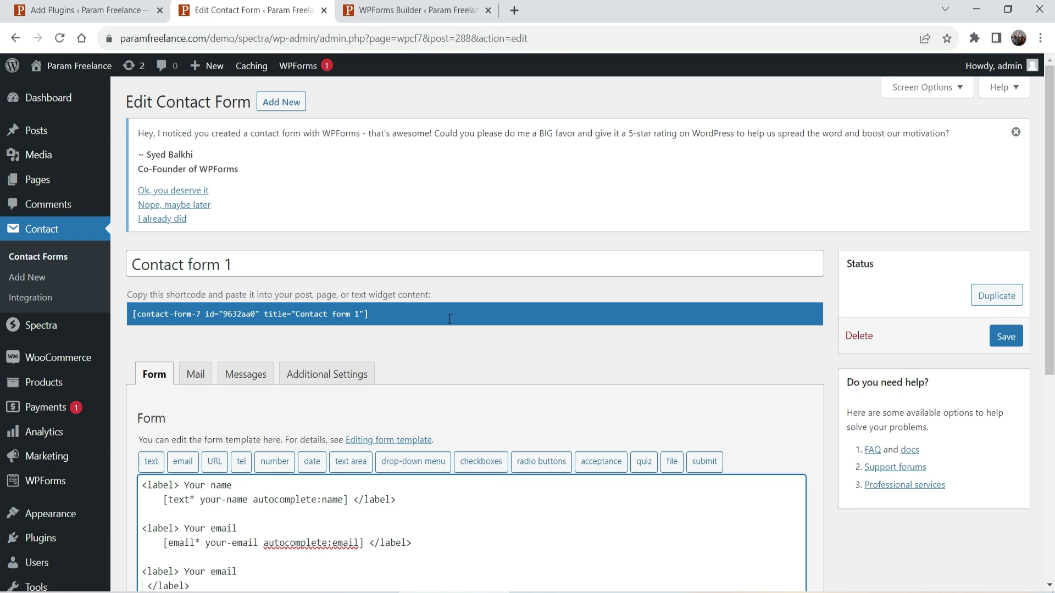
Delete the empty duplicate 'Your email' label lines from the Contact Form 7 template.
scroll(450, 319, down, 4)
drag(142, 356, 228, 370)
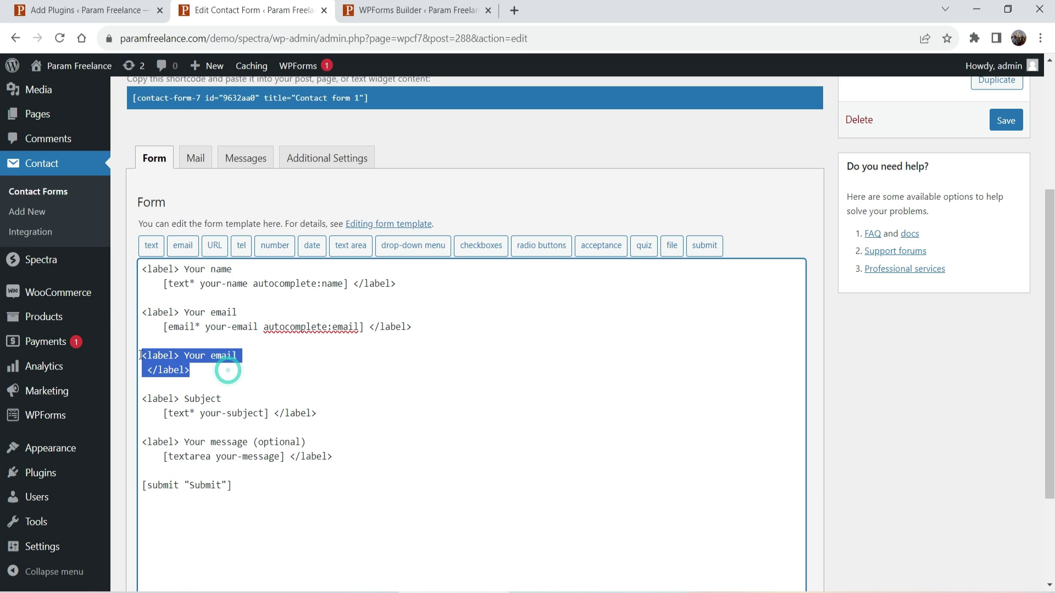
key(BackSpace)
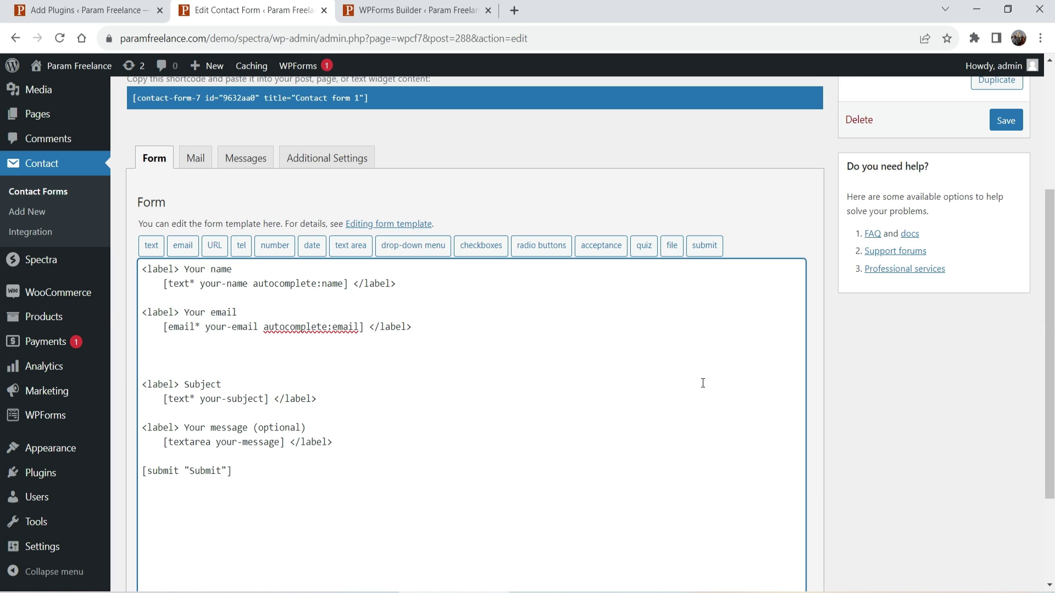
Insert a required [tel* Phone] field on the empty line below the email field.
drag(453, 330, 145, 313)
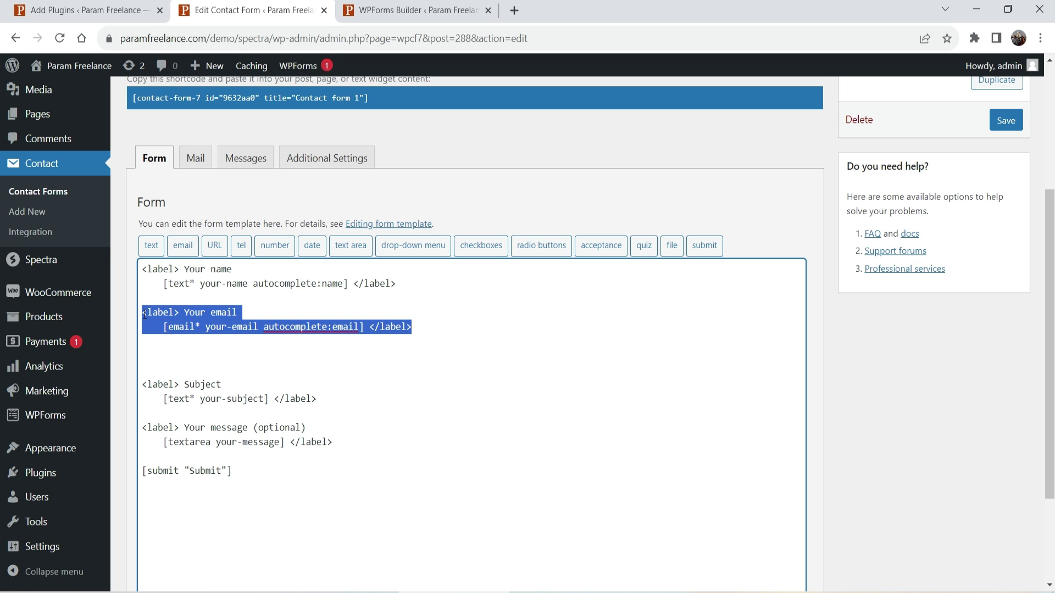
click(163, 347)
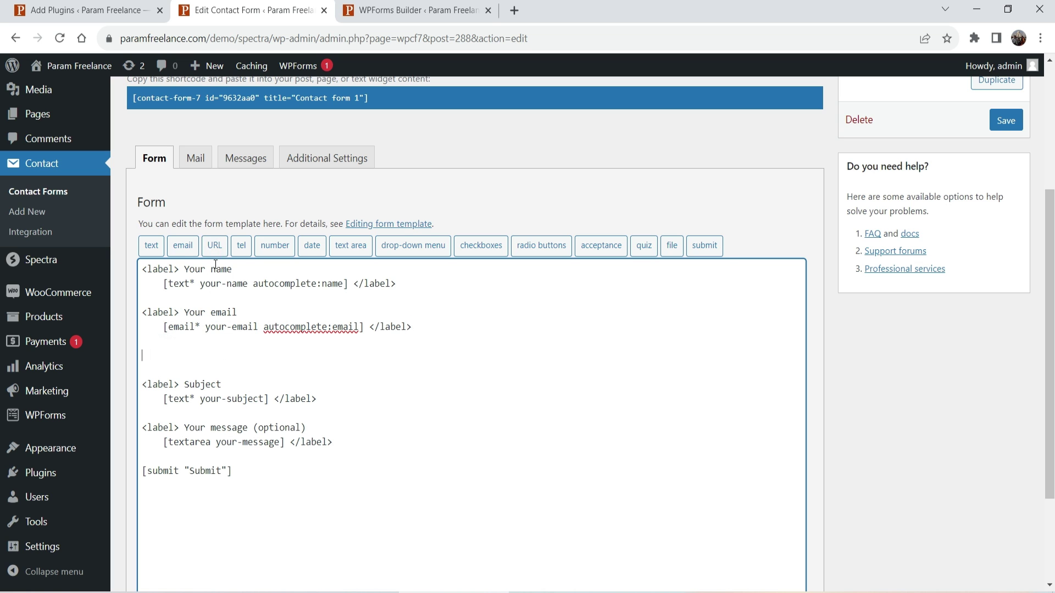
click(242, 246)
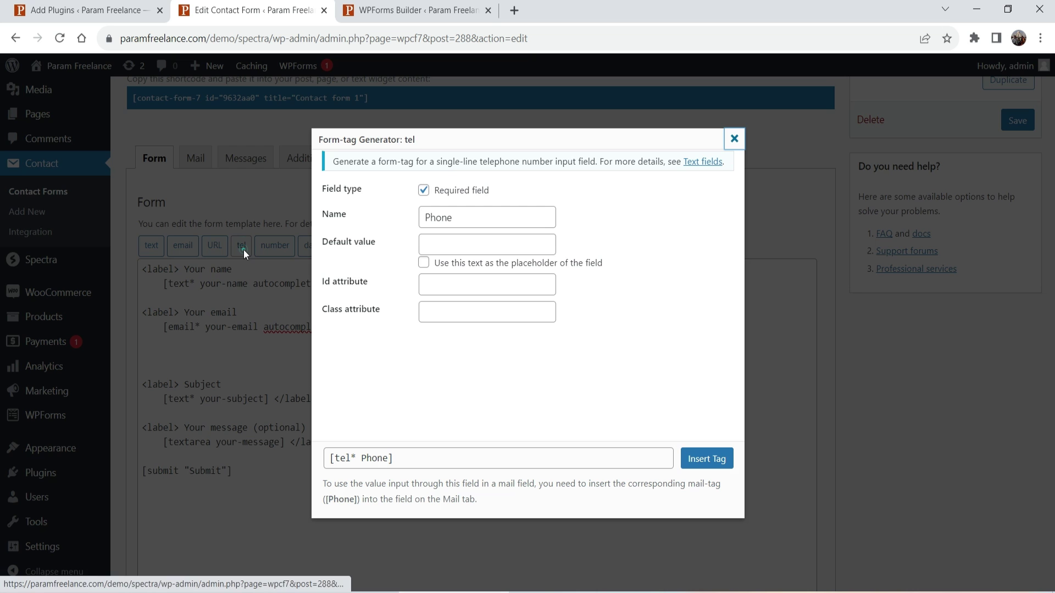
click(709, 461)
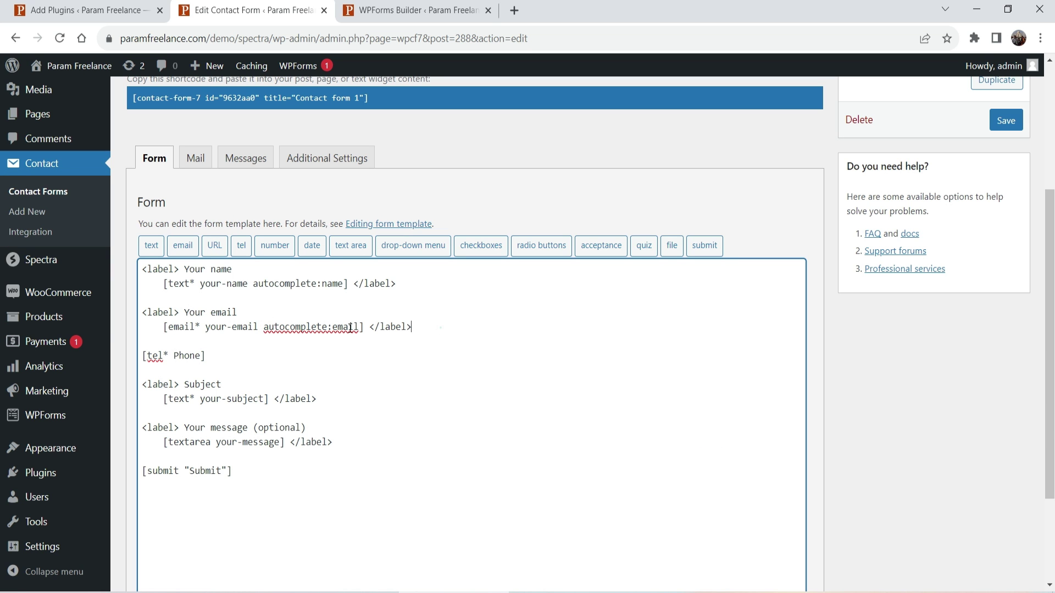
drag(440, 328, 142, 312)
click(238, 355)
triple_click(238, 355)
click(238, 356)
Move to the WPForms builder editing Contact Form 1 with name, email, subject and message fields.
click(282, 363)
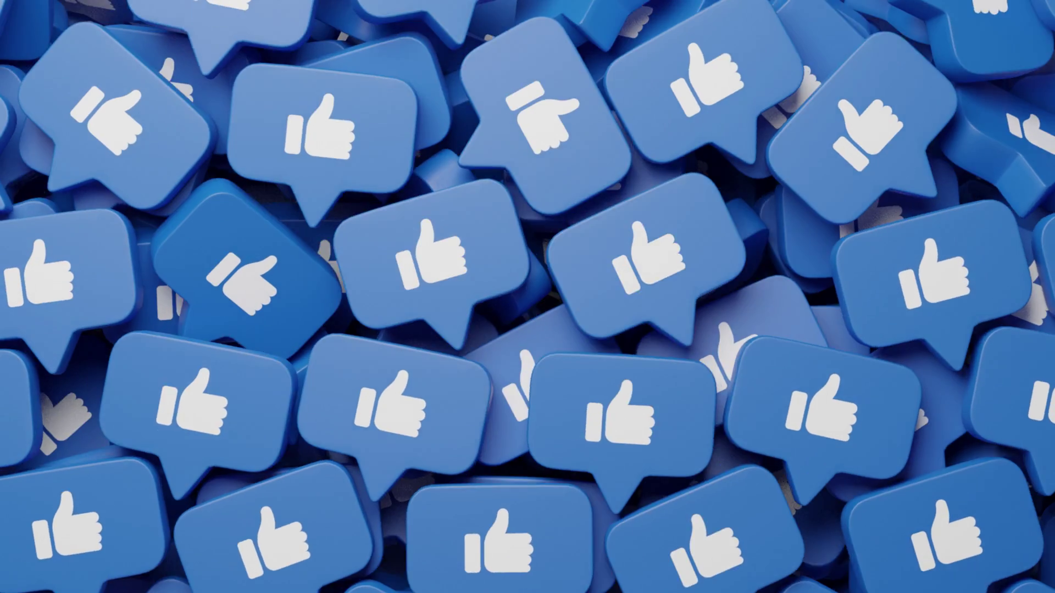
scroll(769, 355, up, 2)
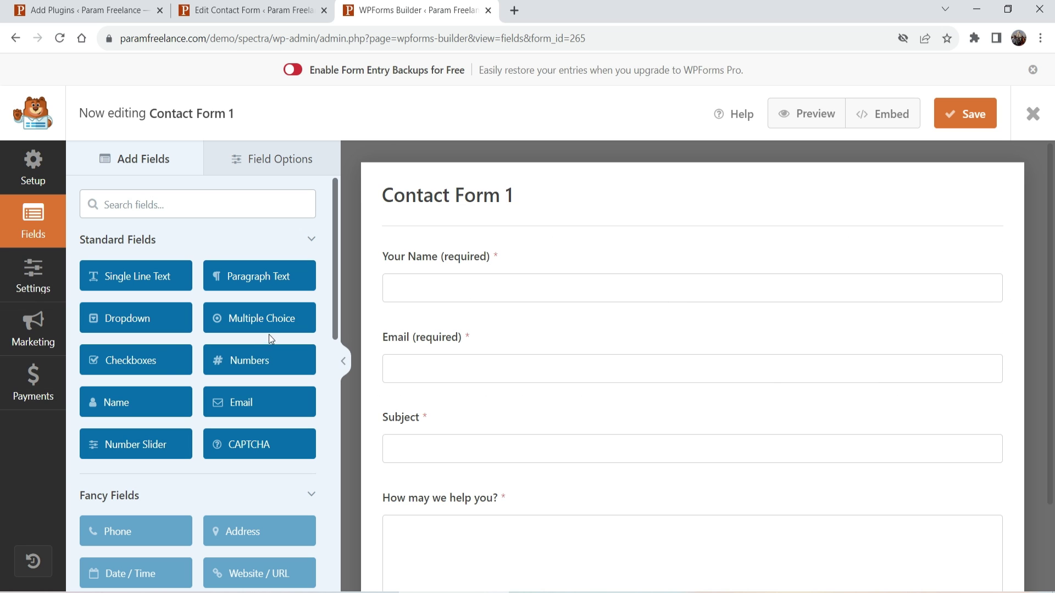
Drag a Checkboxes field into Contact Form 1 between the Email and Subject fields.
click(122, 361)
drag(176, 371, 483, 415)
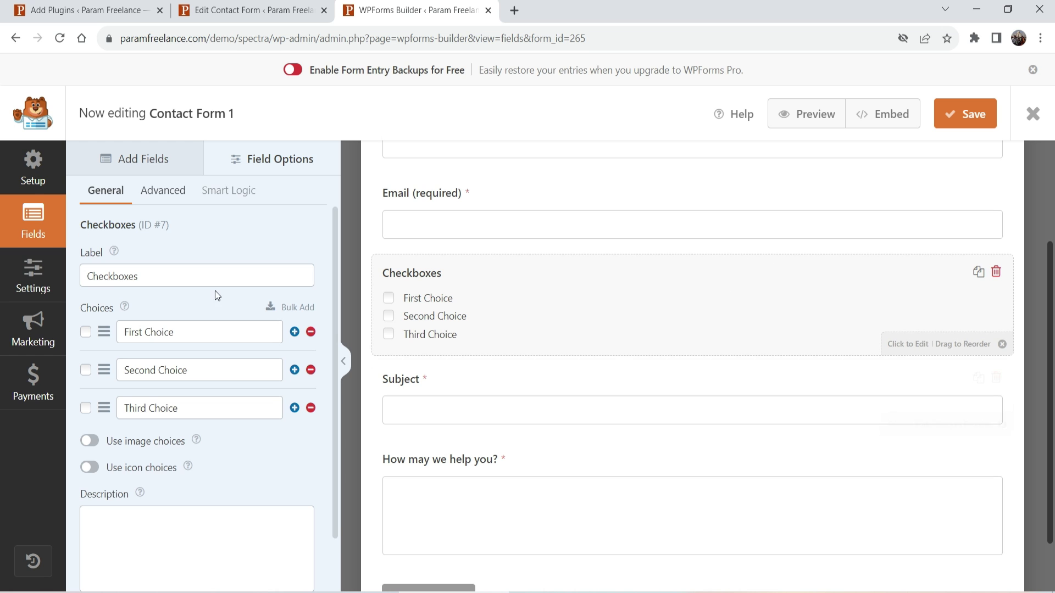
click(725, 305)
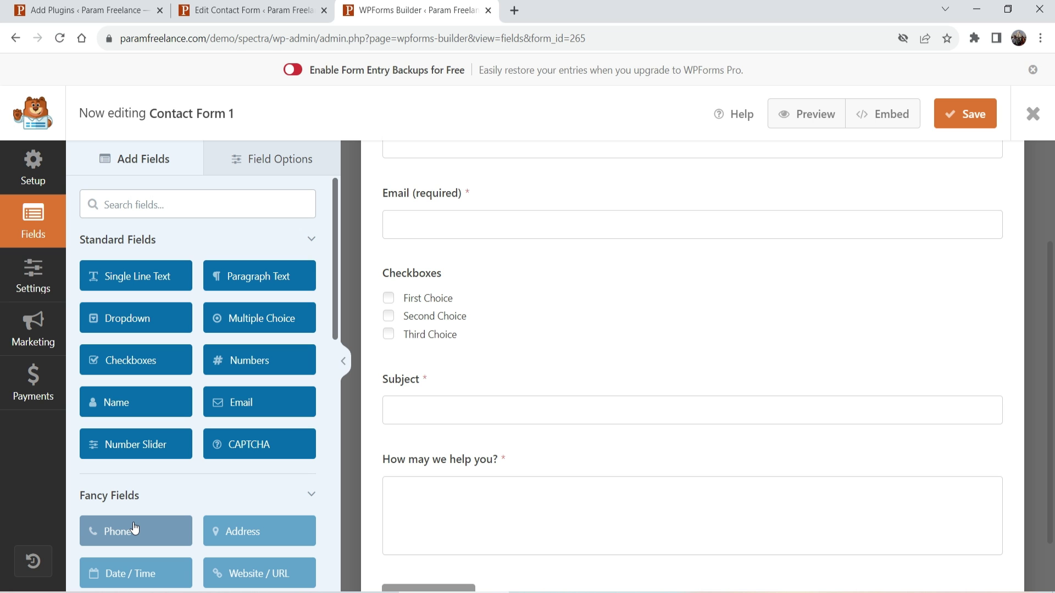
Install and activate the Ninja Forms plugin from the contact form search results.
click(58, 14)
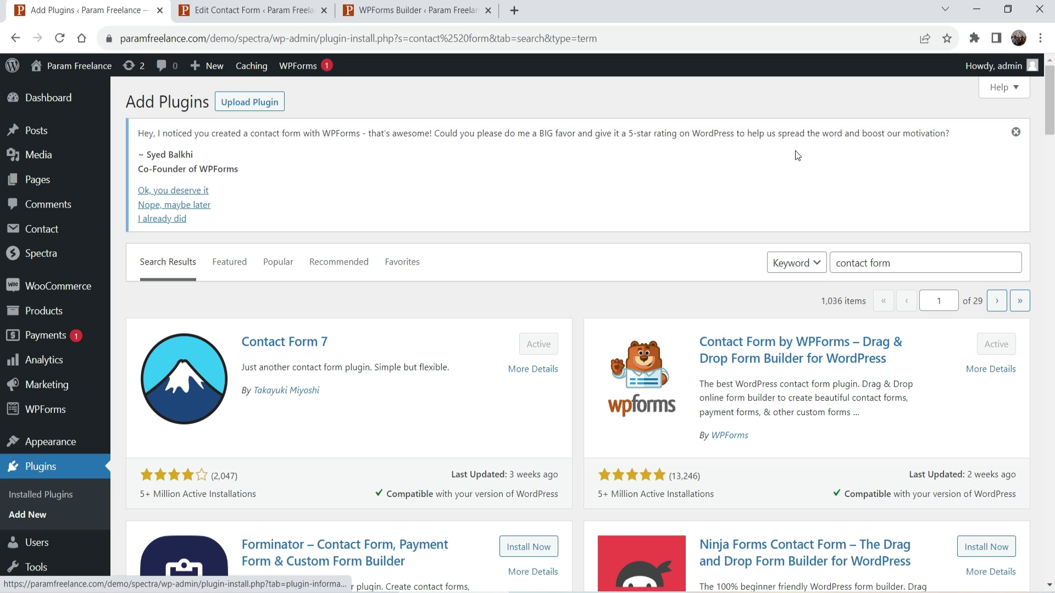
click(904, 264)
click(714, 306)
scroll(714, 306, down, 3)
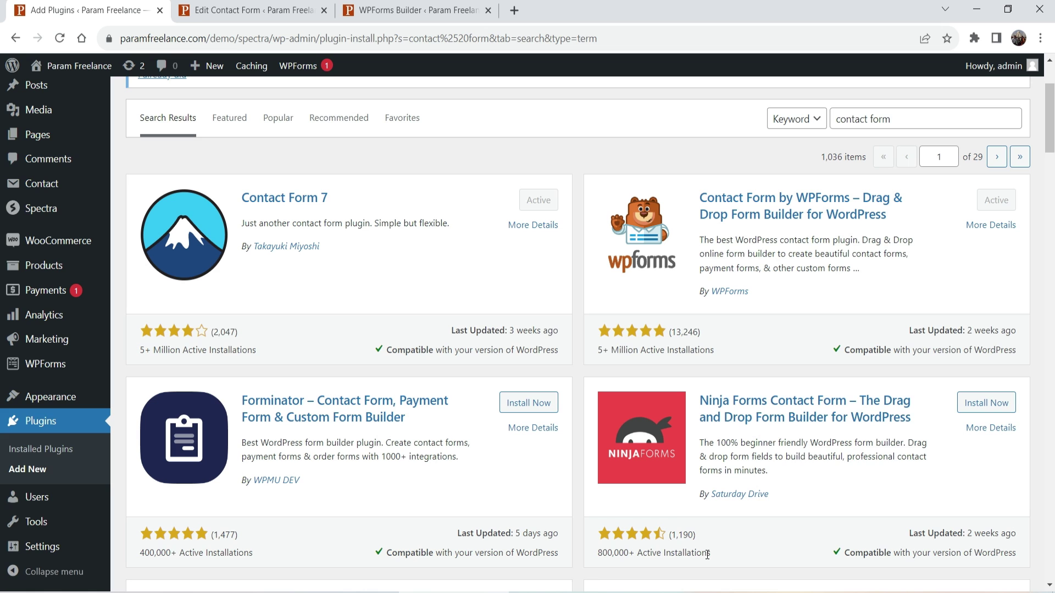
drag(721, 562, 717, 556)
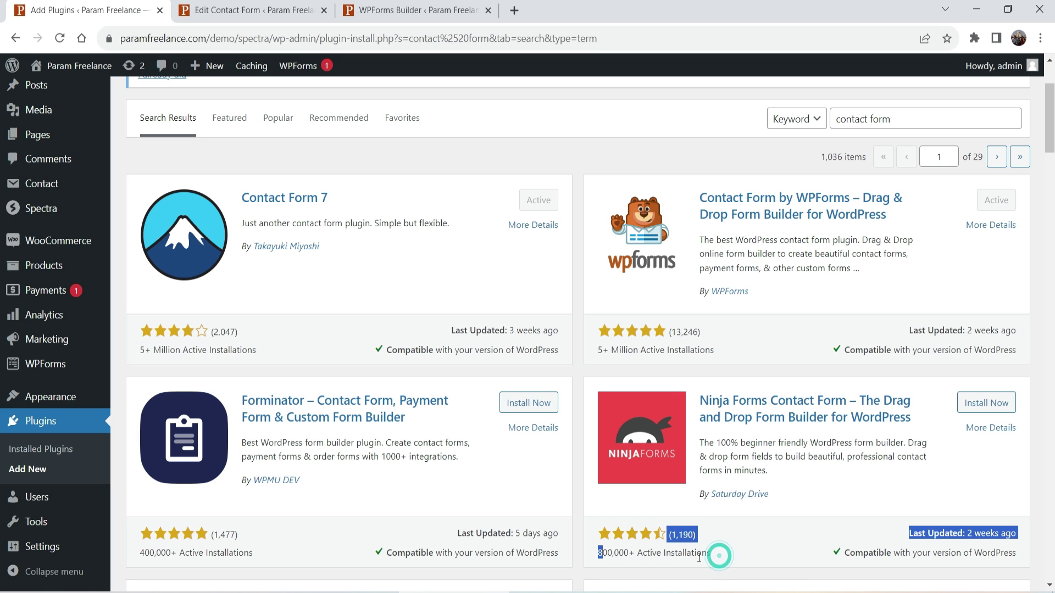
click(711, 558)
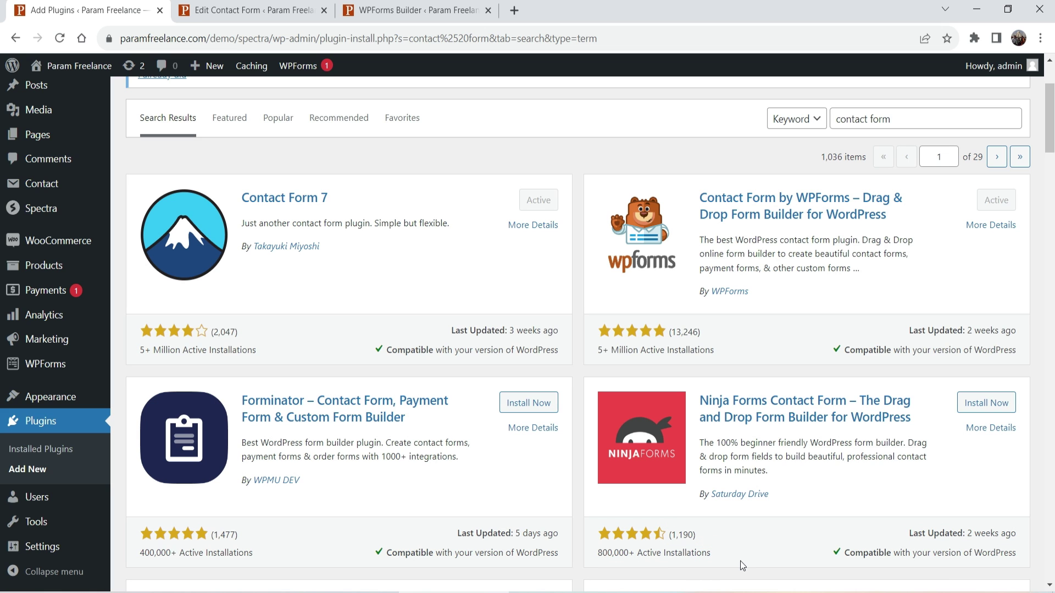
click(986, 403)
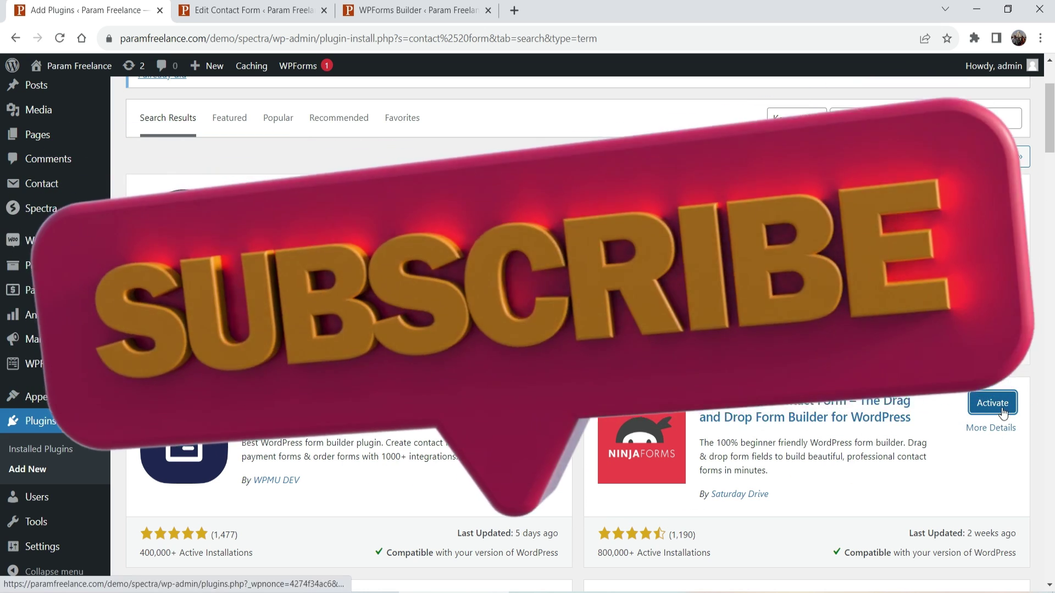
click(993, 403)
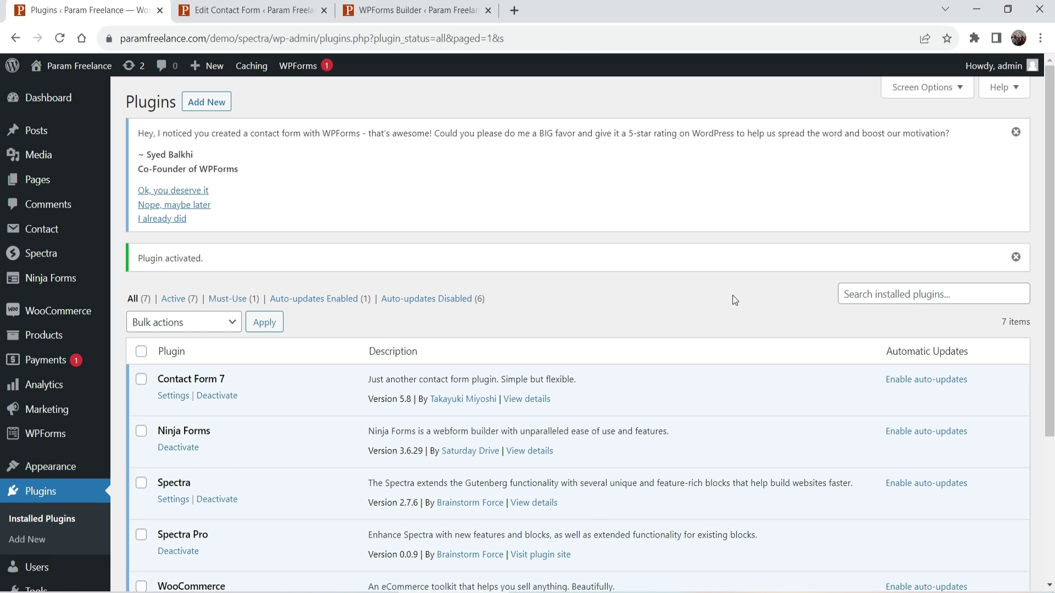
Open the Contact Me form in the Ninja Forms builder from the Ninja Forms dashboard.
mouse_move(52, 284)
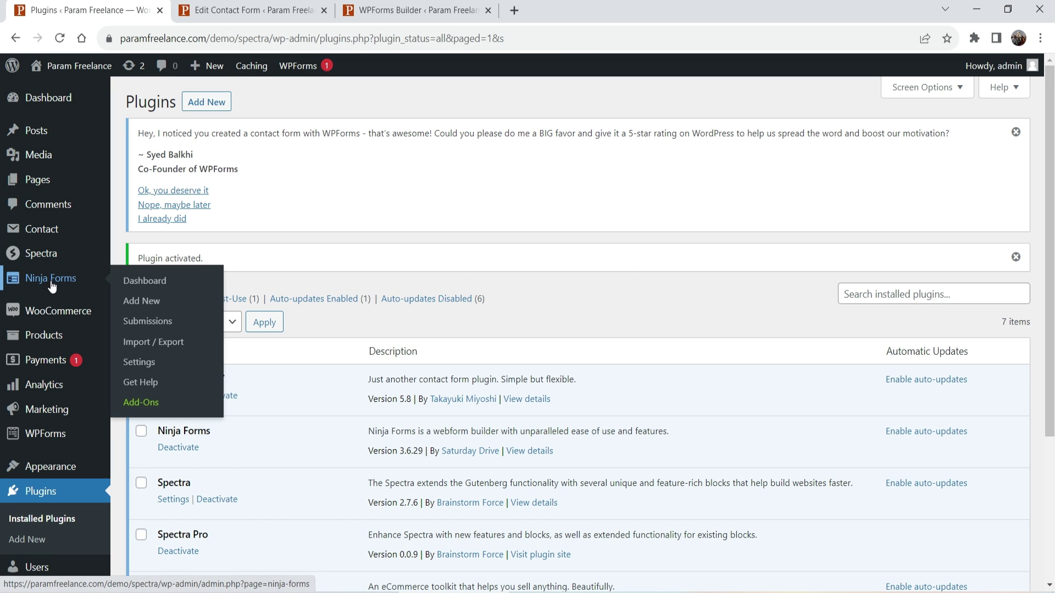
click(51, 281)
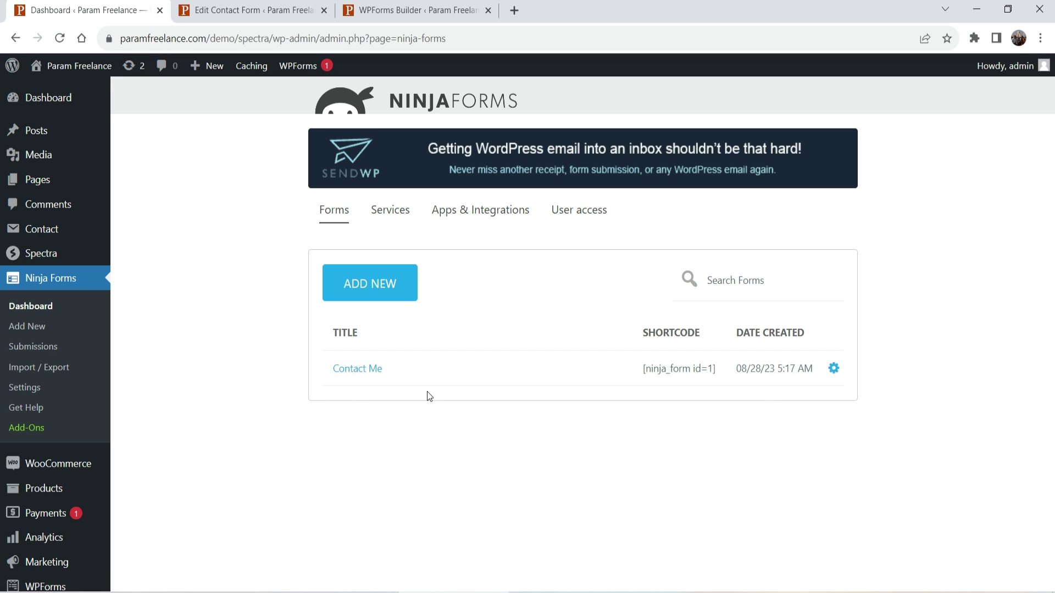
click(355, 369)
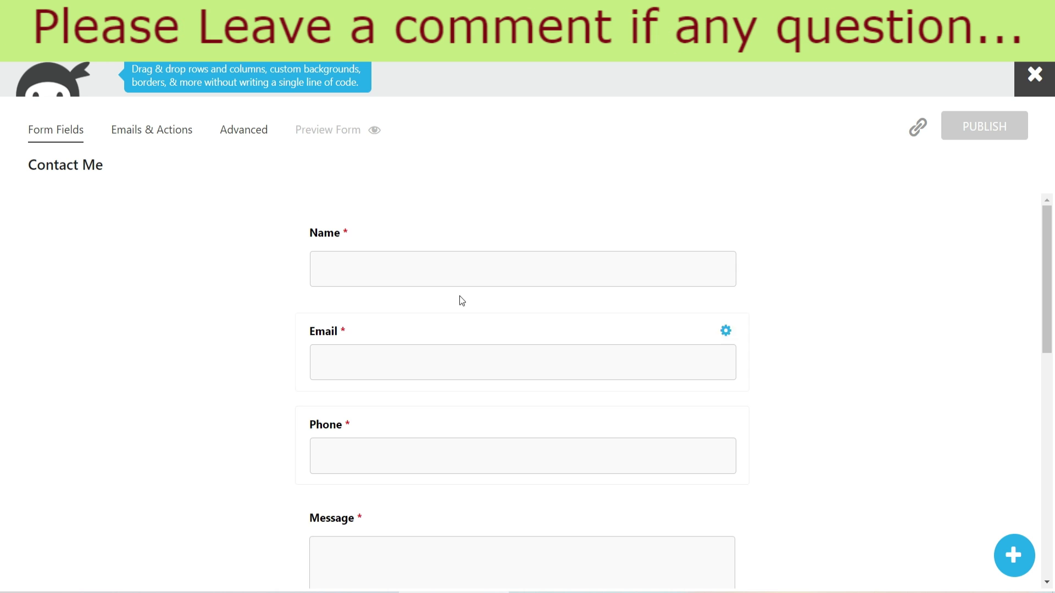
Open the Ninja Forms field library beside the Contact Me form.
scroll(513, 306, down, 3)
scroll(677, 271, up, 3)
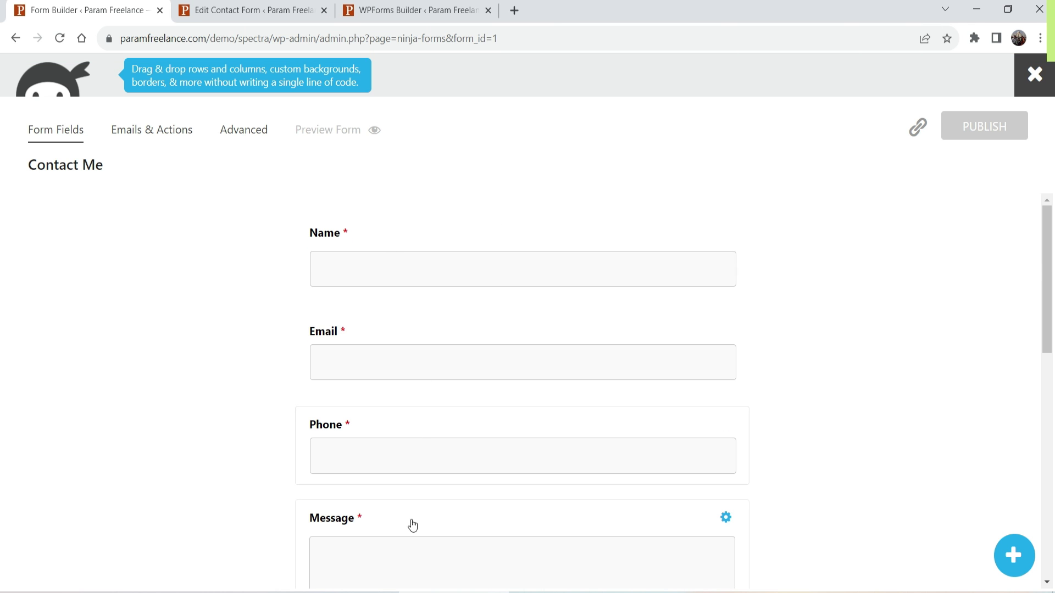
scroll(462, 306, down, 3)
scroll(298, 233, up, 3)
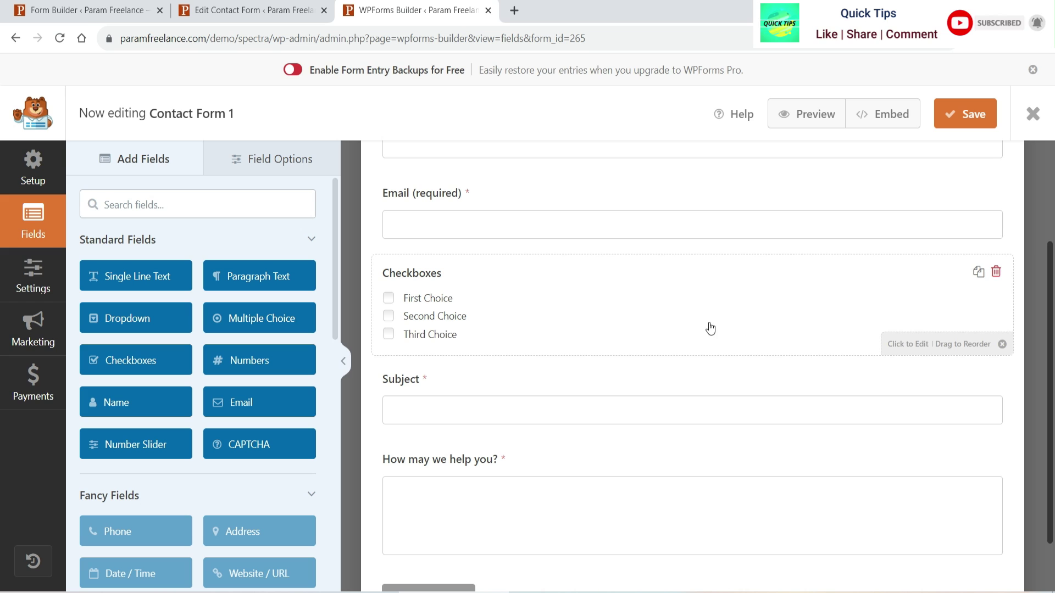
click(87, 11)
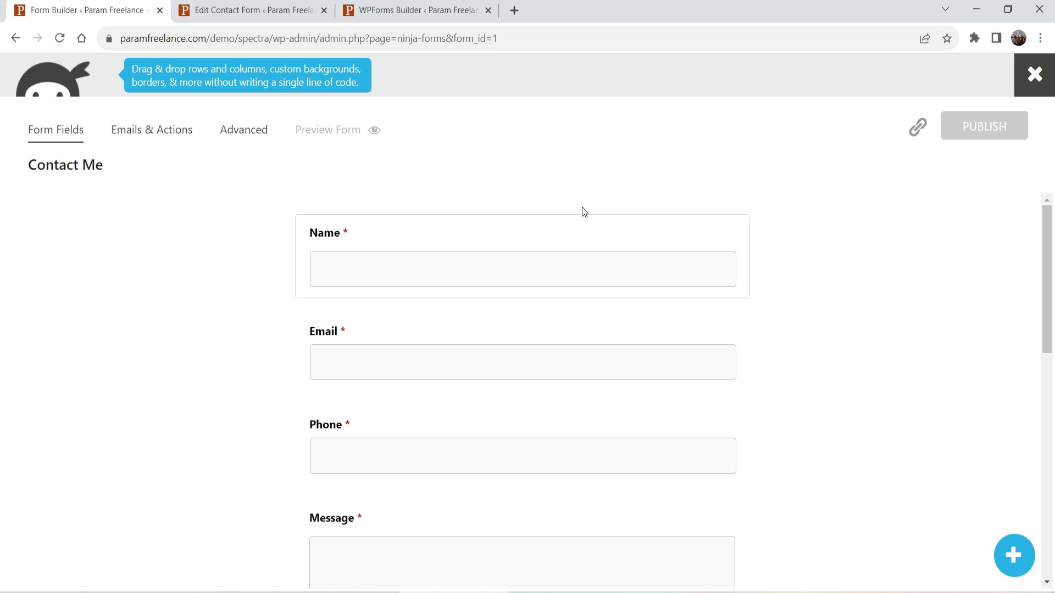
click(1014, 554)
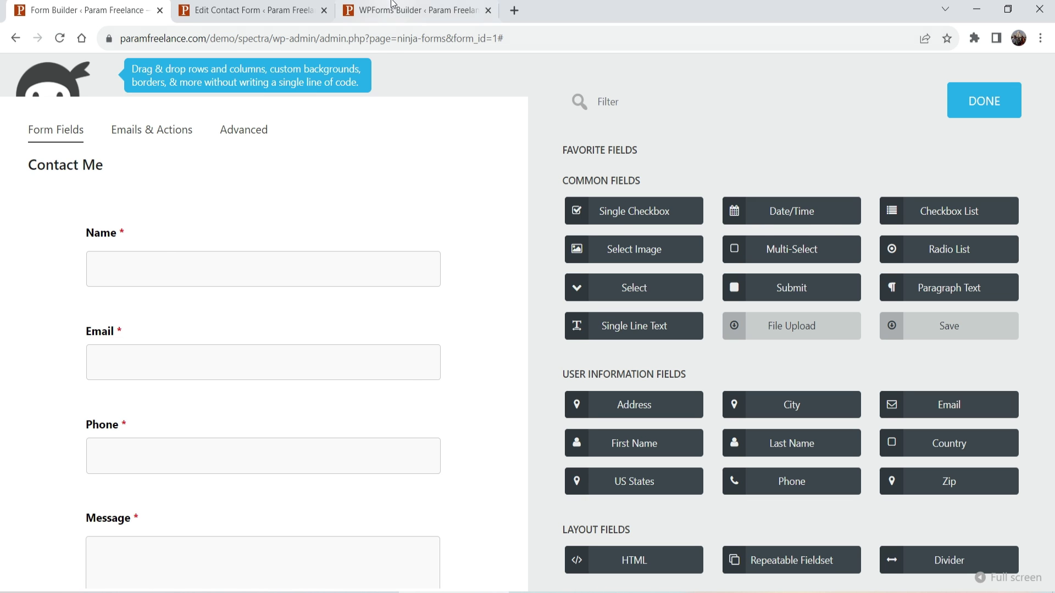
Add Date/Time and Select fields between Phone and Message in the Contact Me form.
click(407, 9)
scroll(282, 360, down, 2)
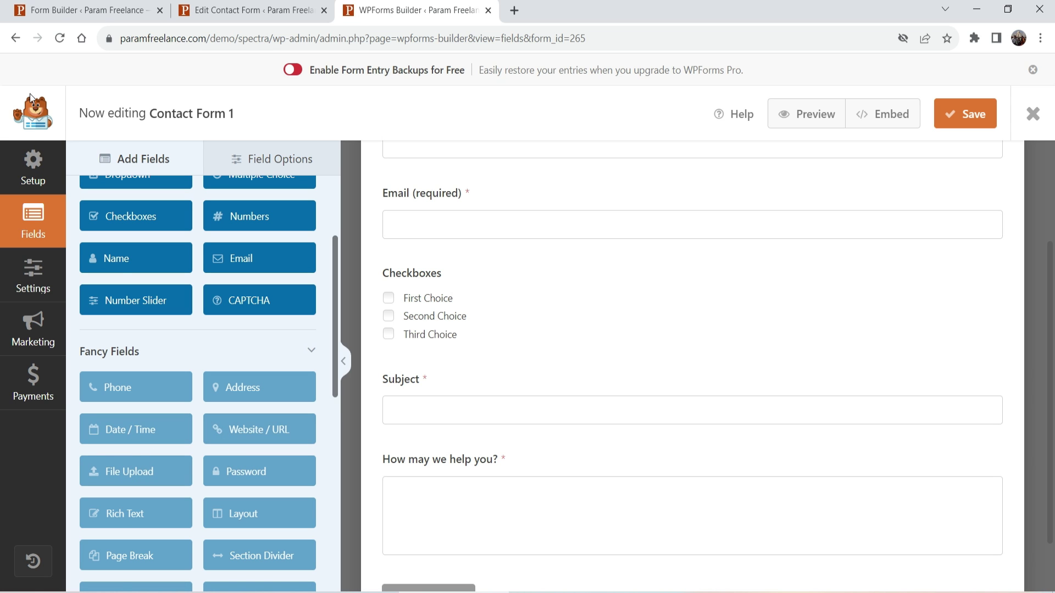
click(96, 11)
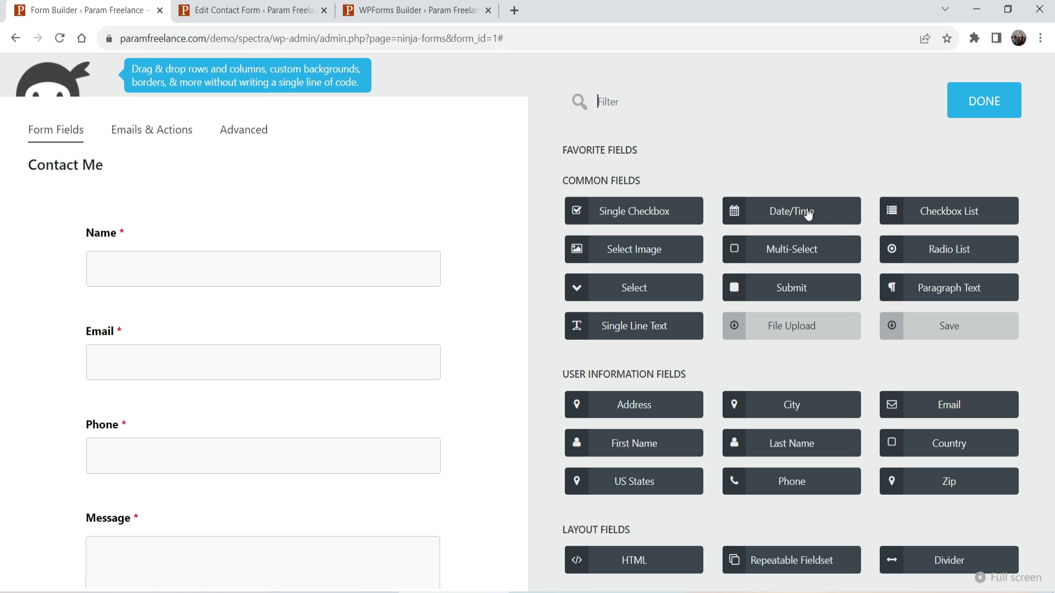
drag(808, 214, 181, 482)
scroll(427, 254, down, 6)
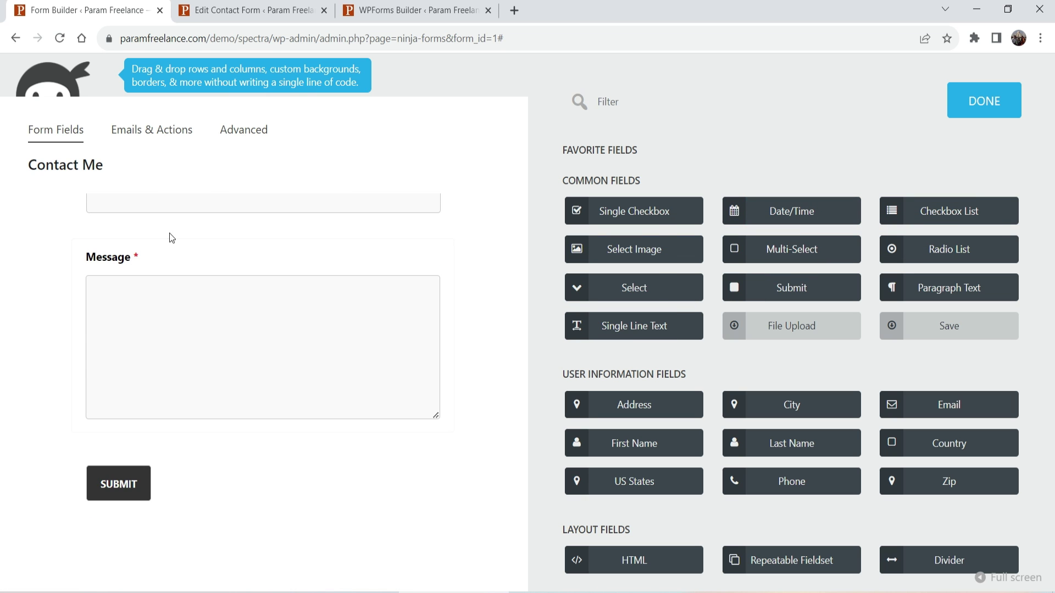
scroll(299, 343, up, 4)
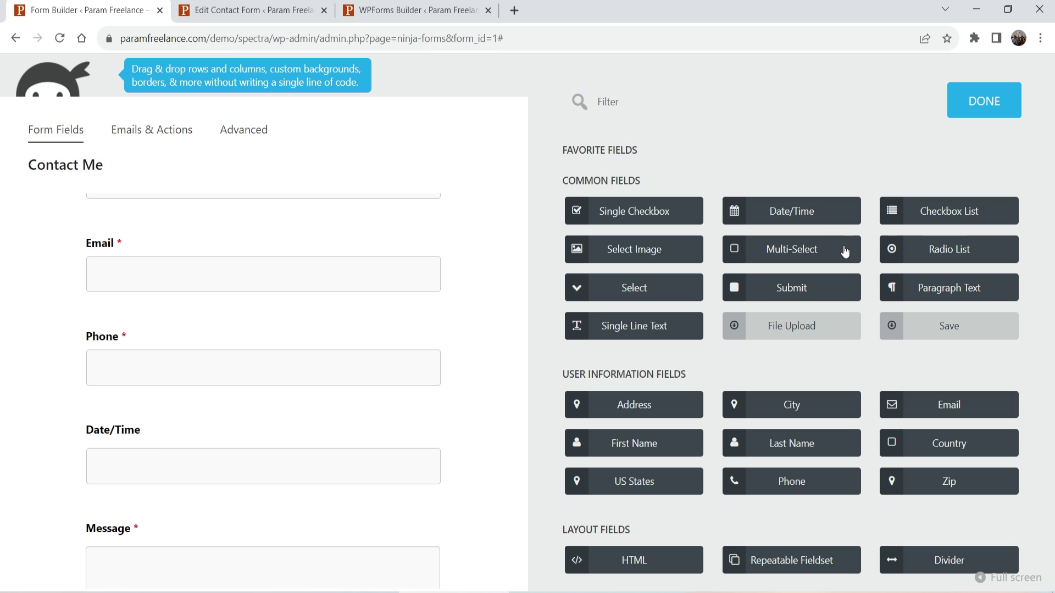
drag(630, 297, 191, 488)
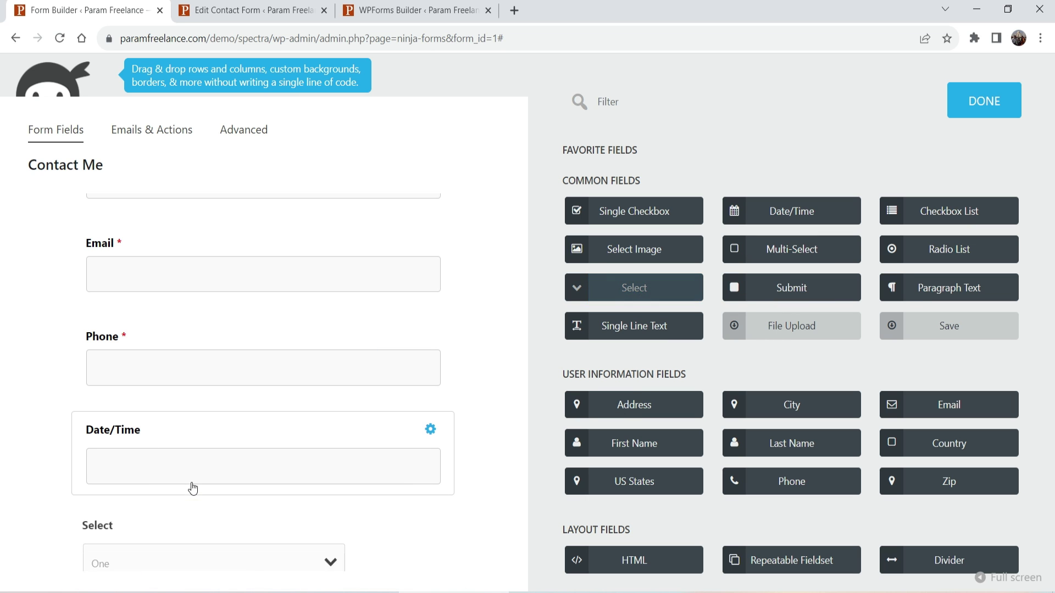
Add a divider below the Select field and a Confirm field below Message.
scroll(283, 365, down, 3)
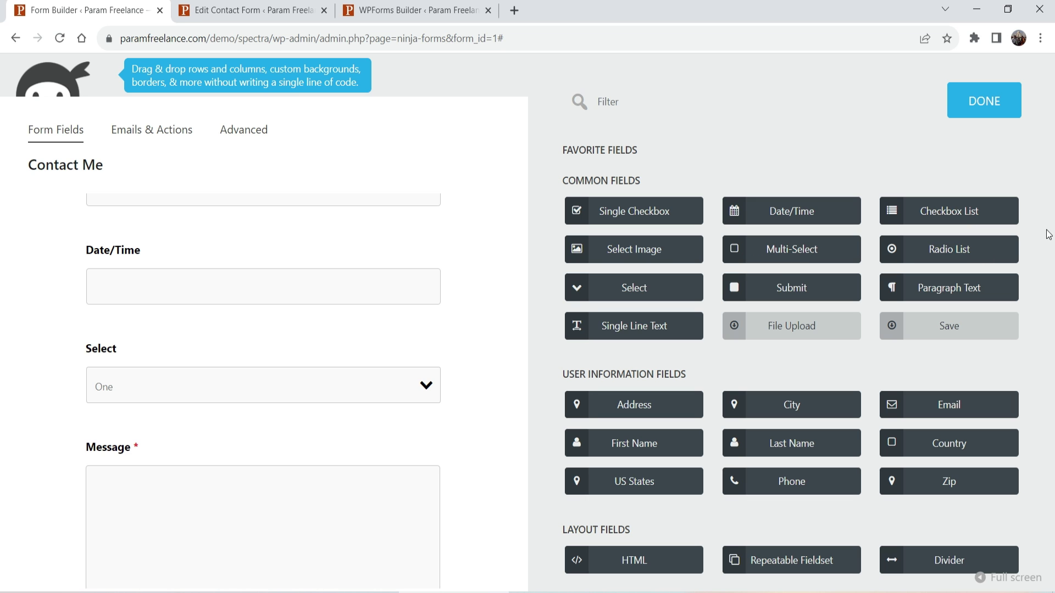
scroll(1048, 240, down, 2)
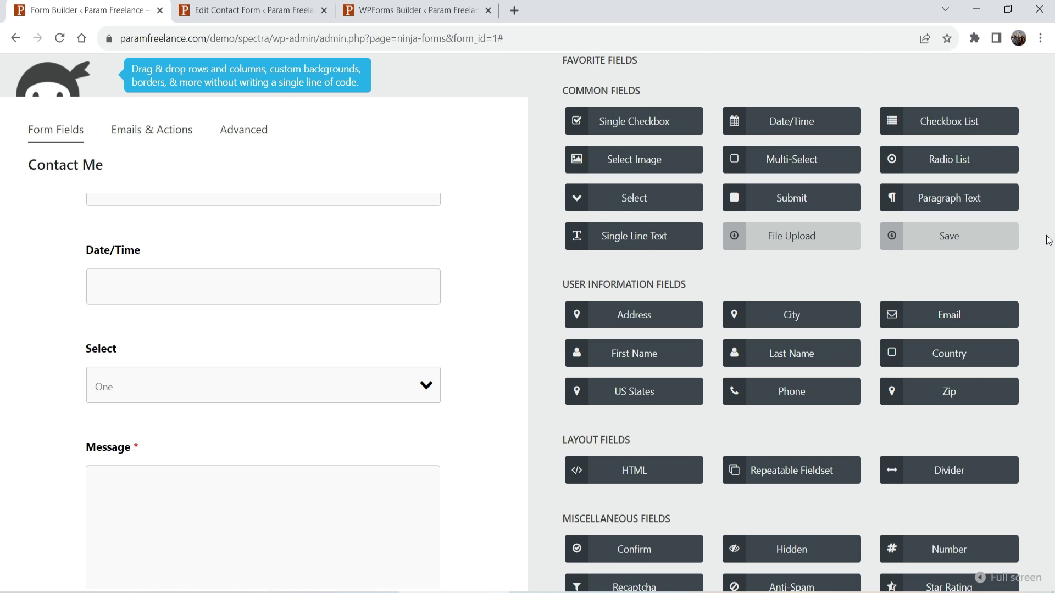
scroll(1049, 240, down, 2)
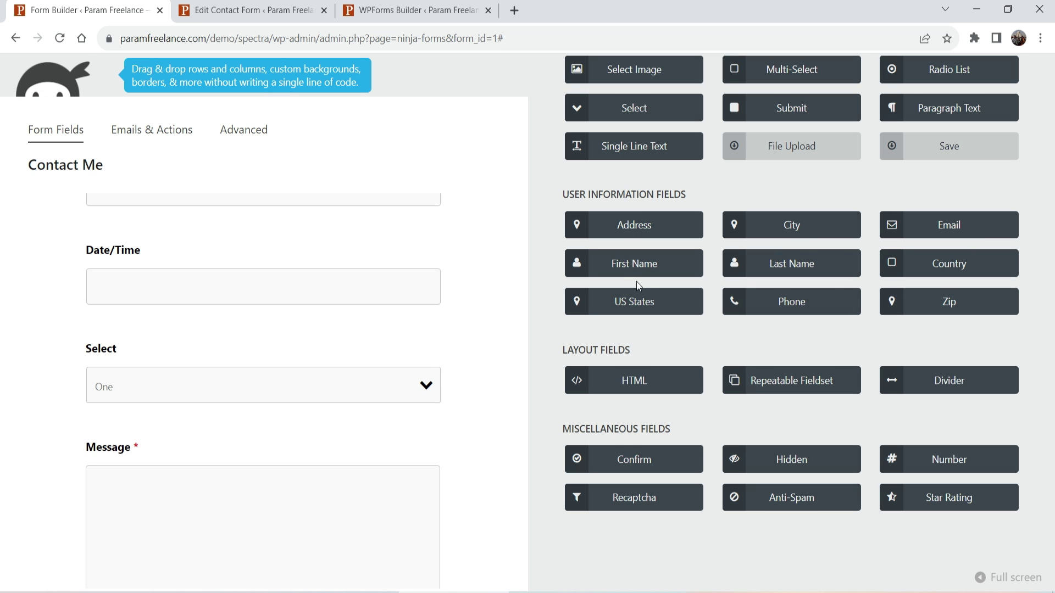
scroll(901, 247, down, 4)
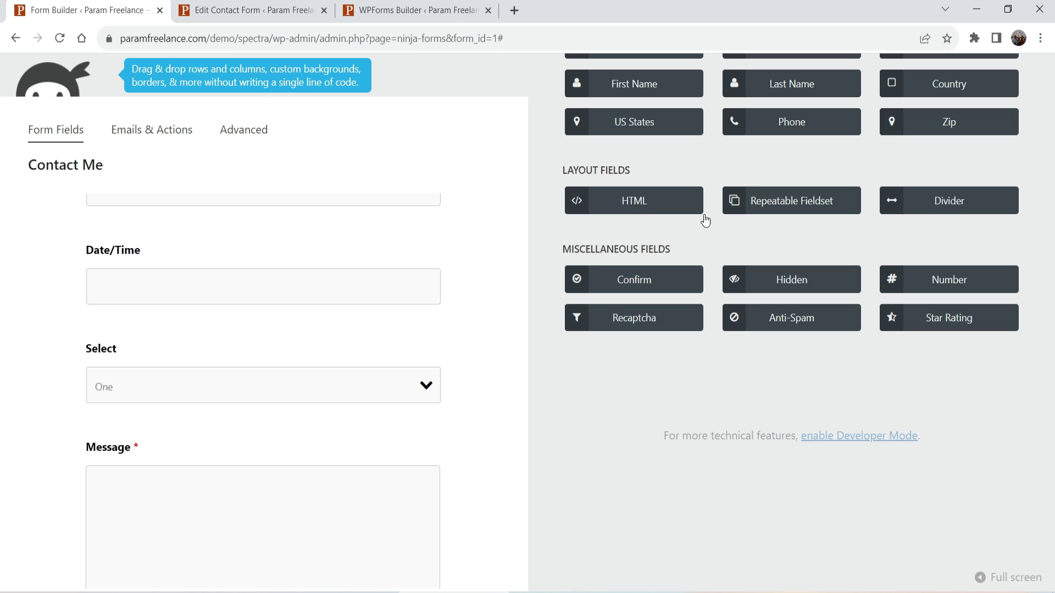
drag(951, 211, 230, 407)
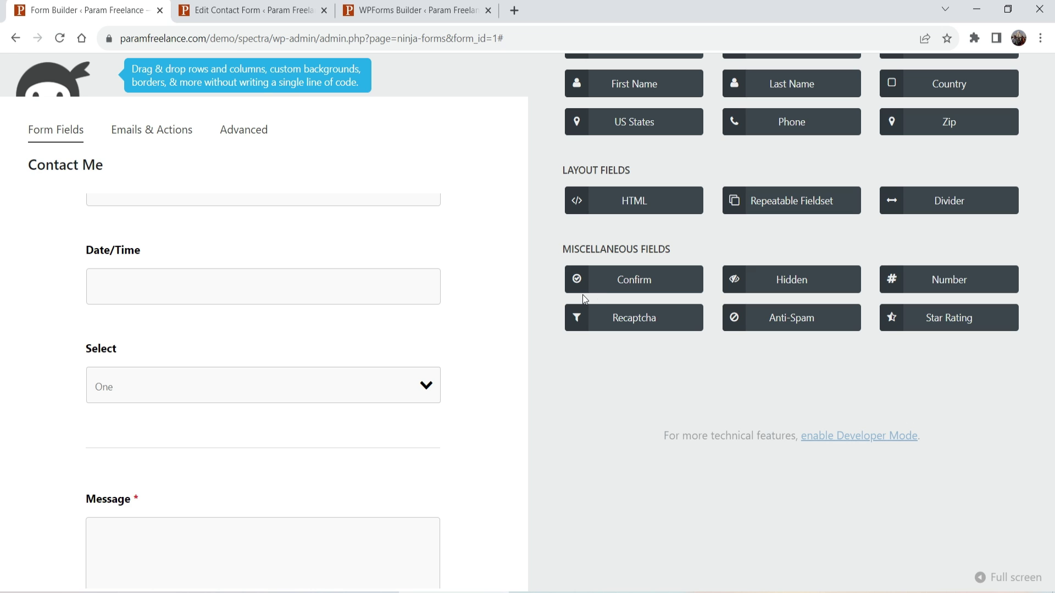
scroll(381, 330, down, 5)
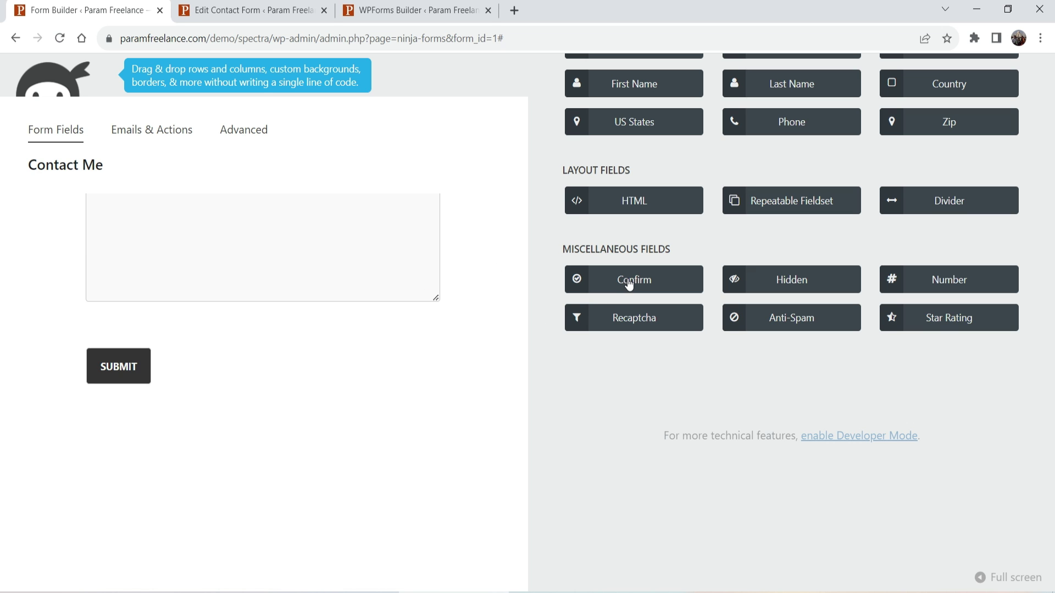
drag(642, 283, 223, 406)
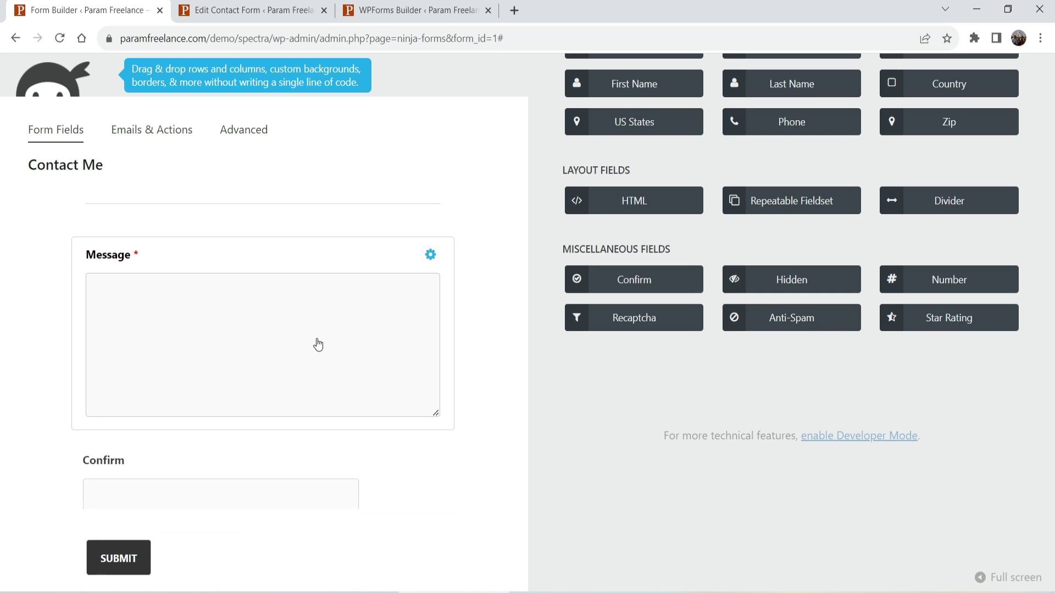
Inspect the Confirm field's settings and the form's Emails & Actions, then return to fields.
click(212, 492)
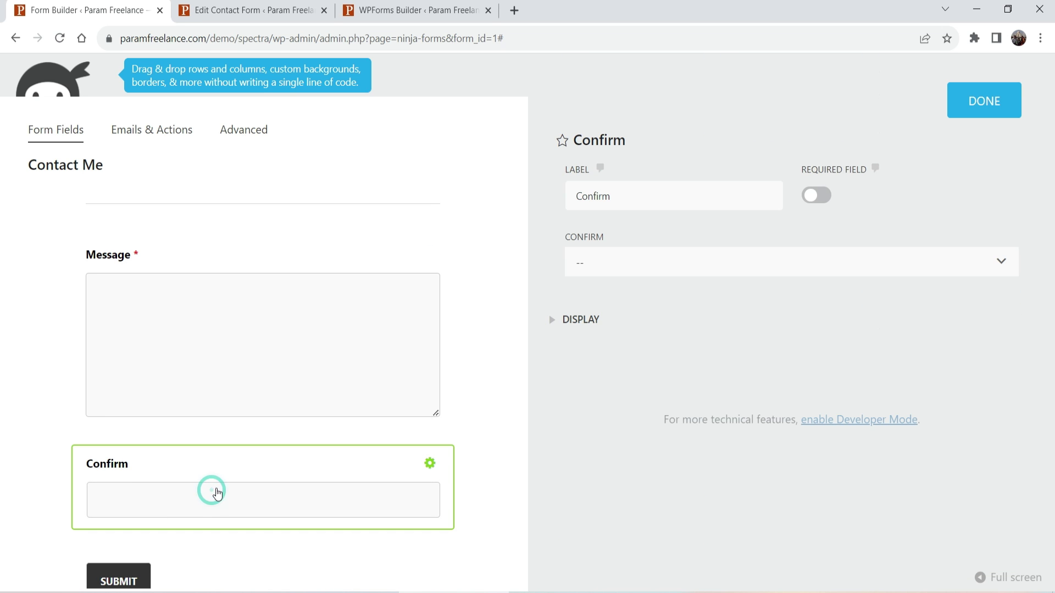
click(28, 409)
click(144, 130)
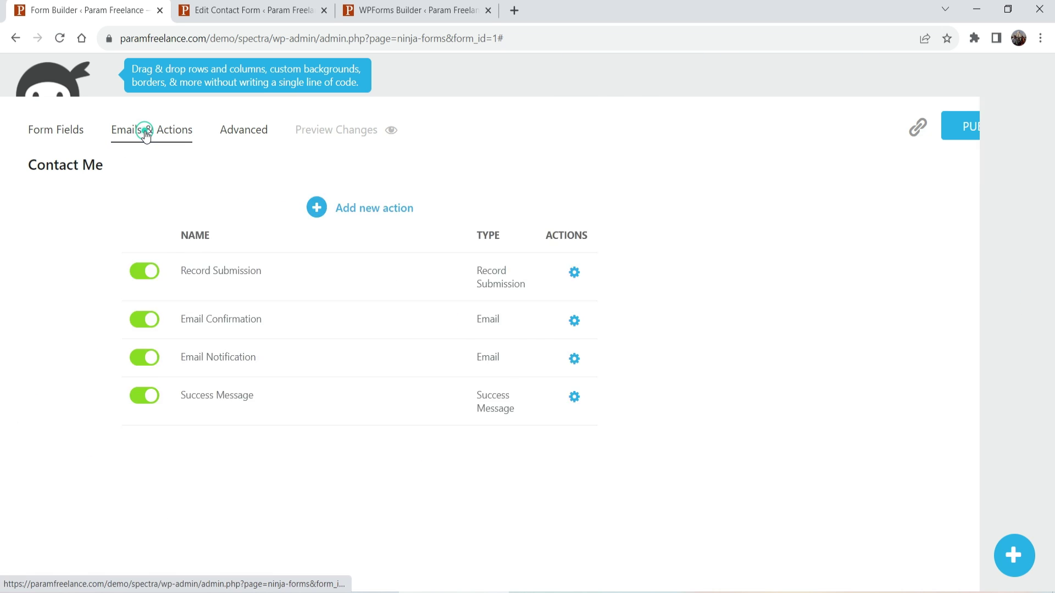
click(48, 136)
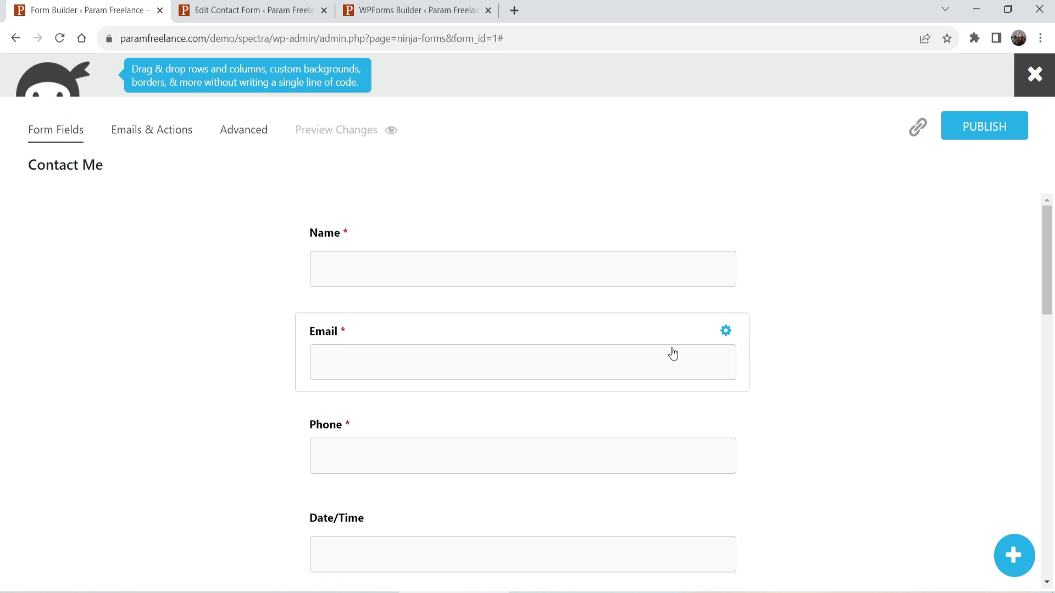
scroll(669, 355, down, 8)
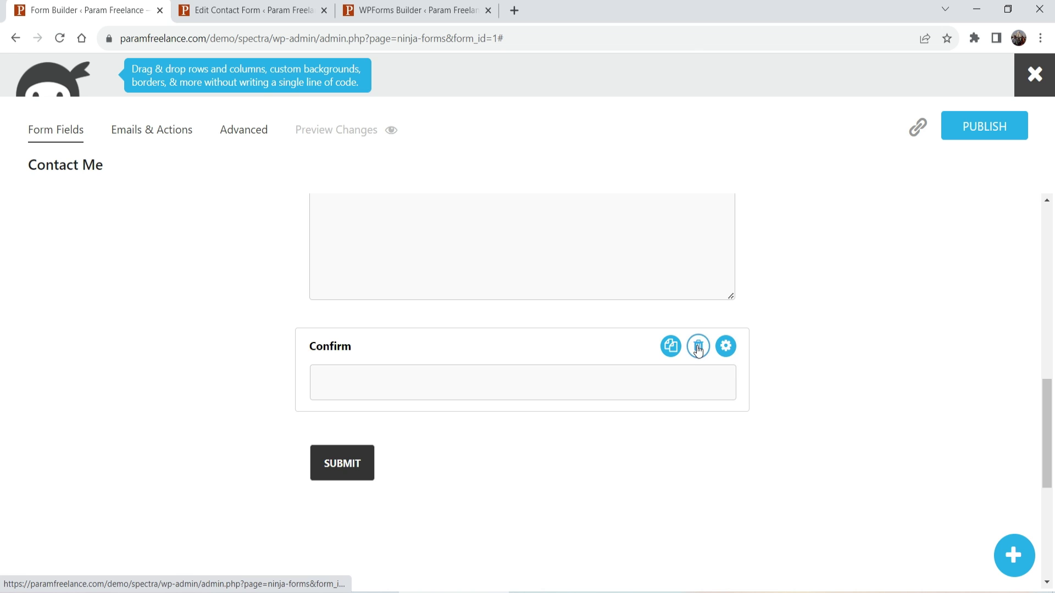
Delete the Confirm field and add a Recaptcha field below Message.
click(698, 346)
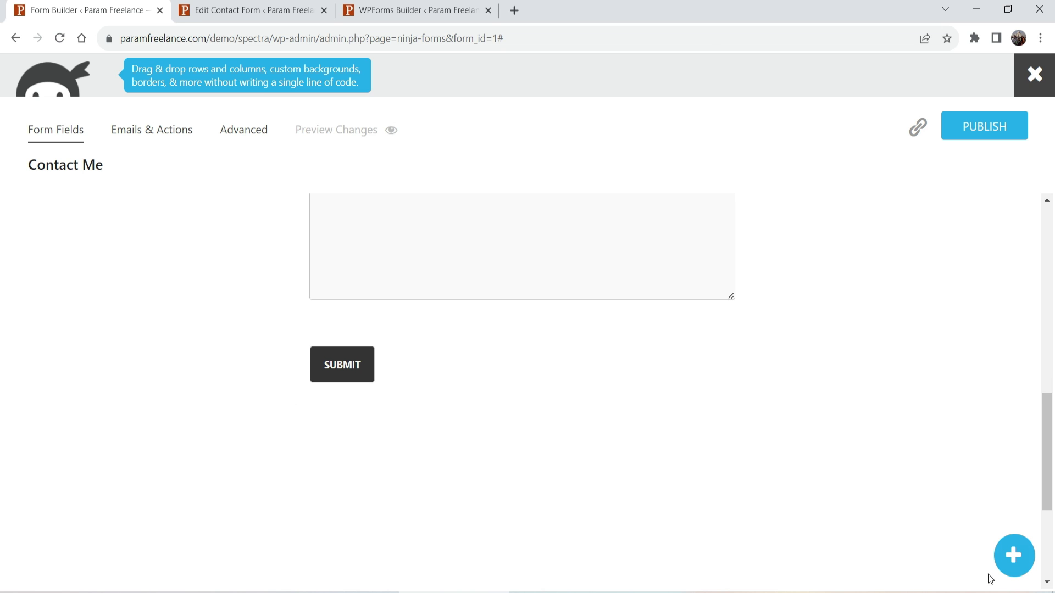
click(1013, 556)
scroll(898, 335, down, 6)
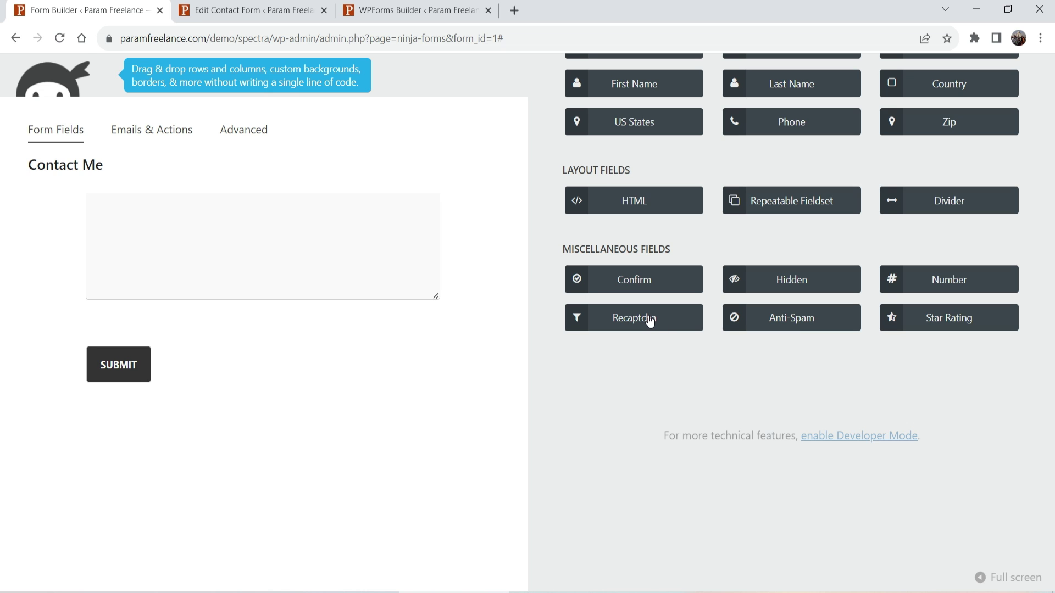
drag(650, 321, 193, 319)
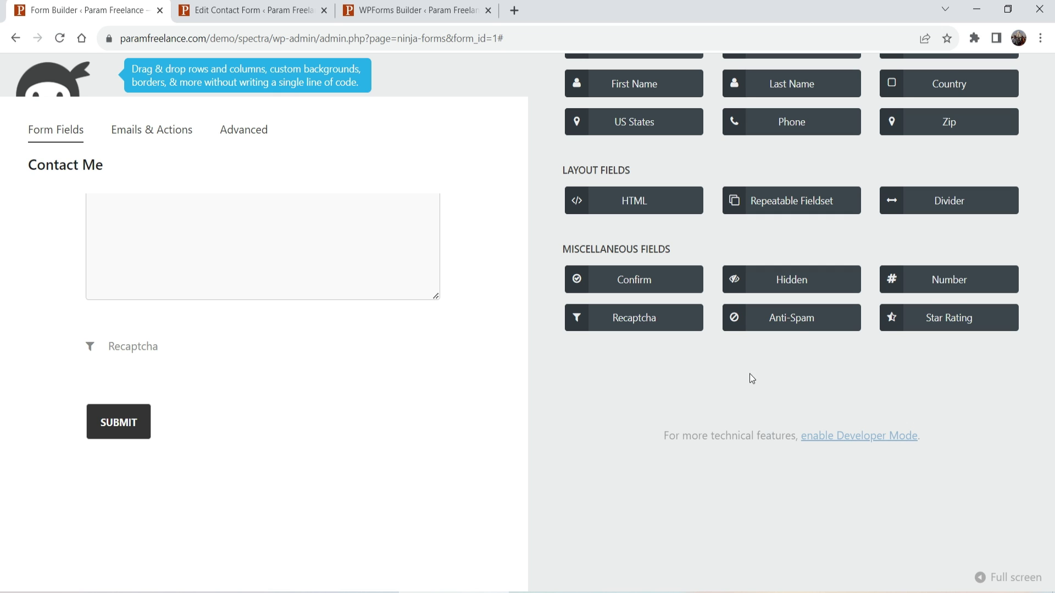
Add an Anti-Spam field above Submit and close the field library.
drag(795, 323, 225, 363)
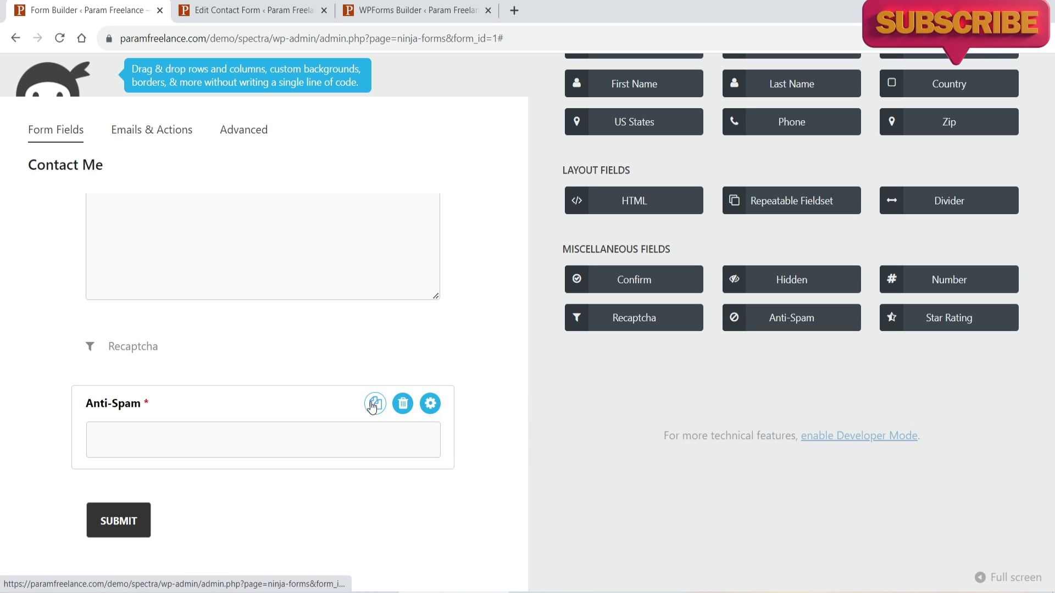
scroll(995, 342, up, 6)
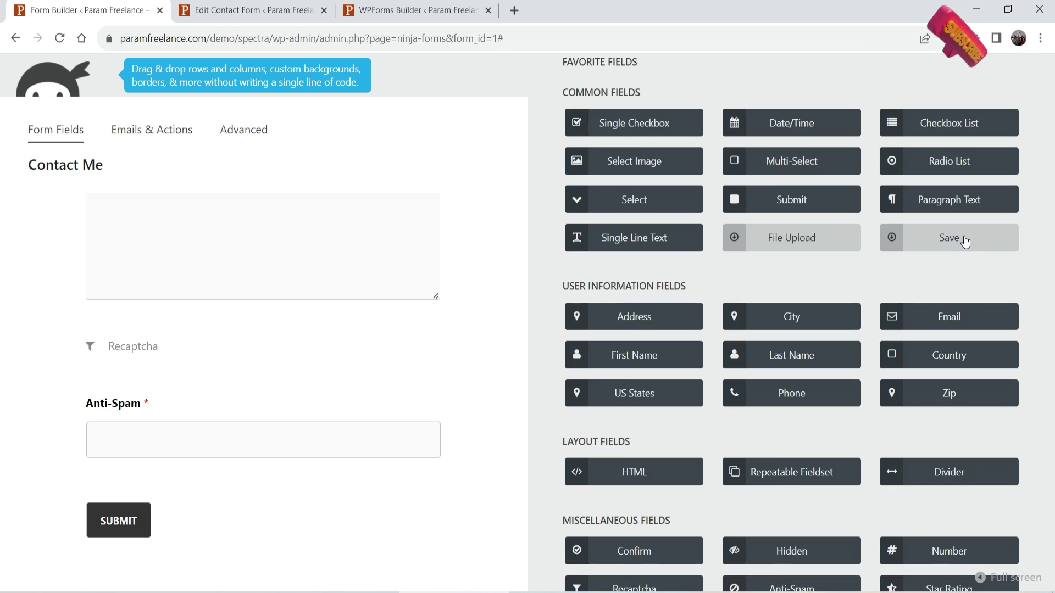
scroll(582, 269, down, 5)
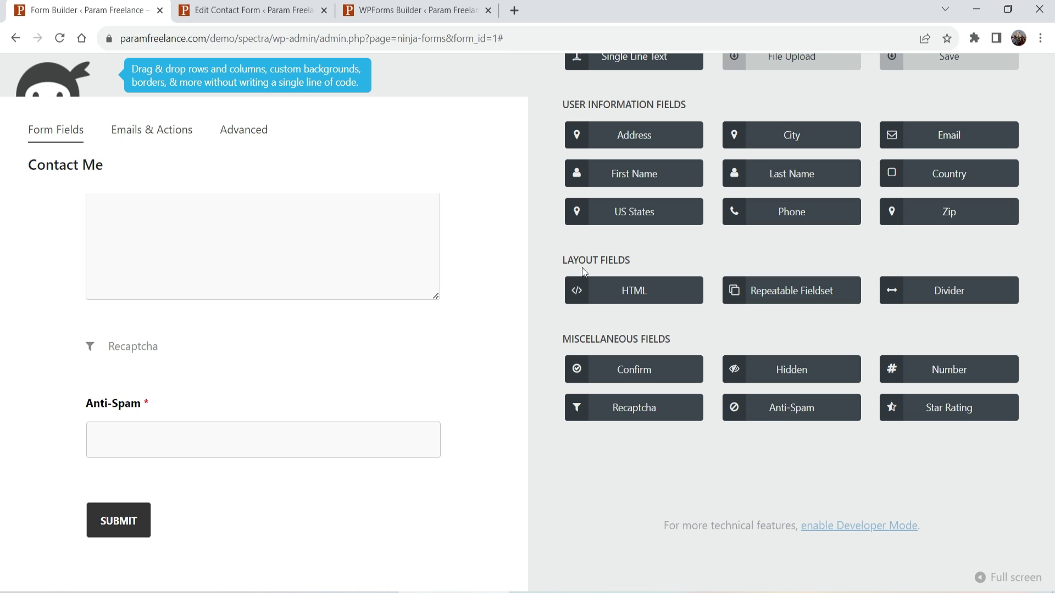
click(55, 130)
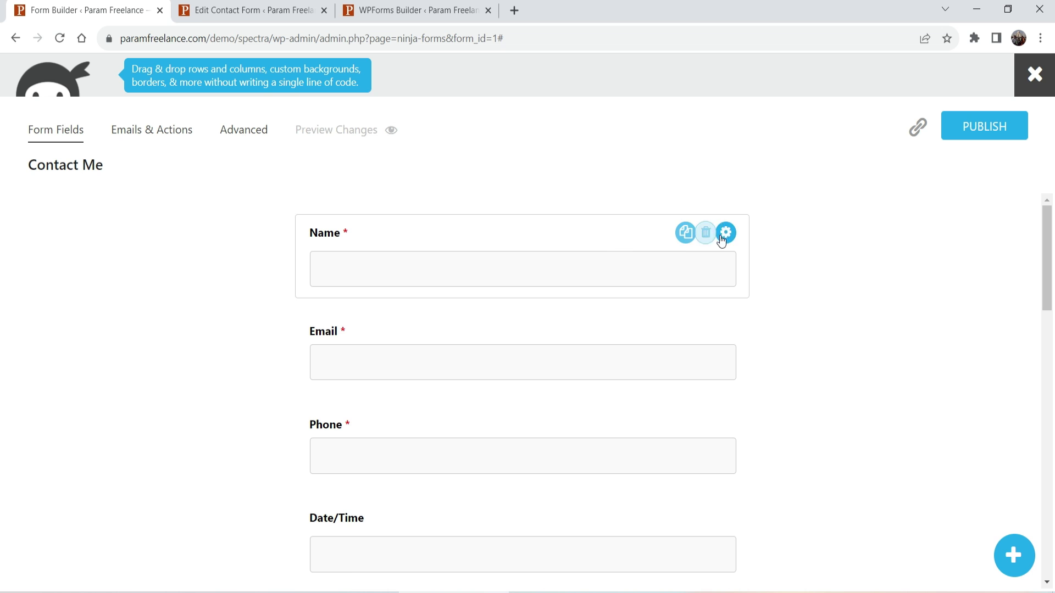
Keep the Name field required and expand its Display options.
click(724, 237)
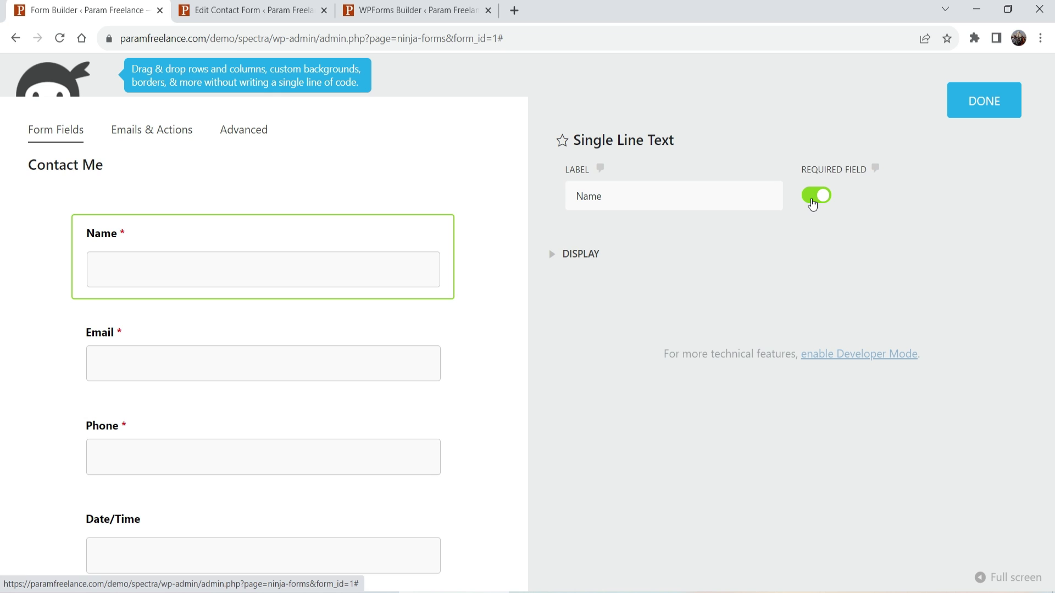
click(812, 204)
click(813, 203)
click(552, 255)
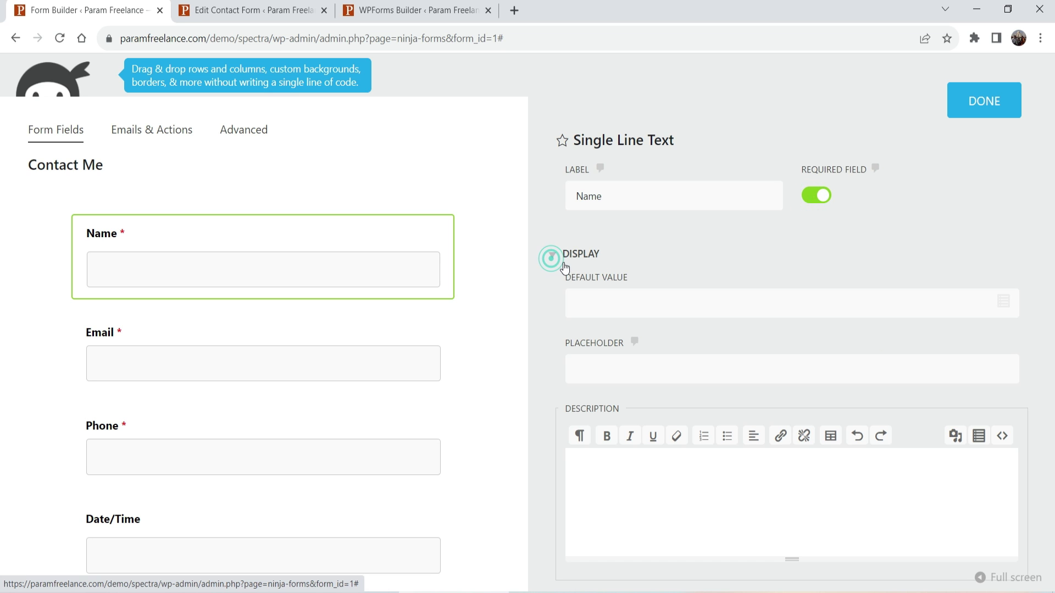
Give the Name field placeholder Your Name and description 'Please enter your Full Name.'.
click(613, 368)
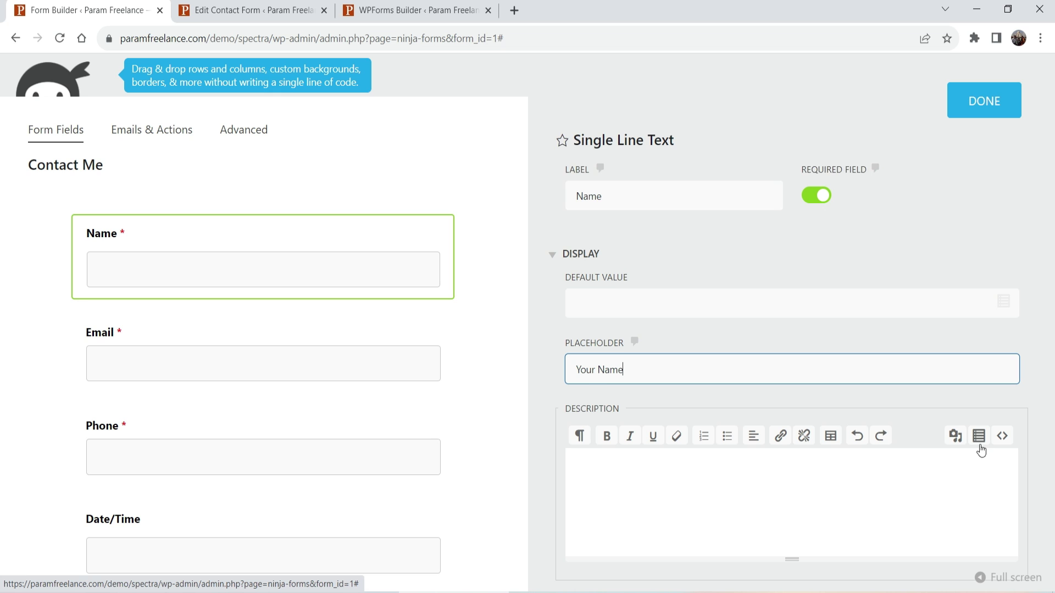
scroll(870, 427, down, 3)
click(696, 308)
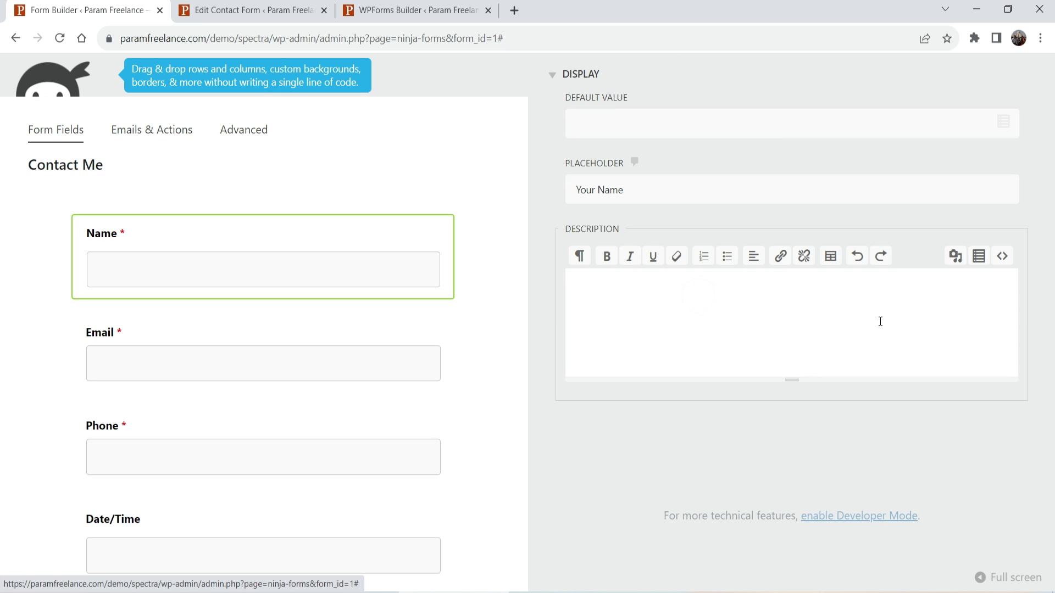
text(Please enter your Full Name.)
scroll(977, 324, up, 3)
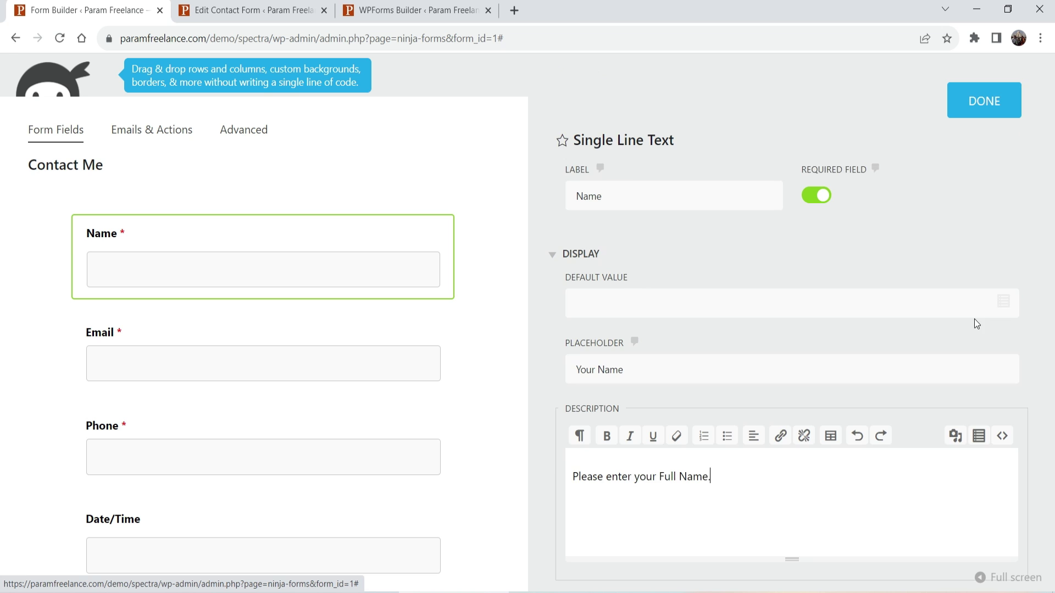
click(1014, 113)
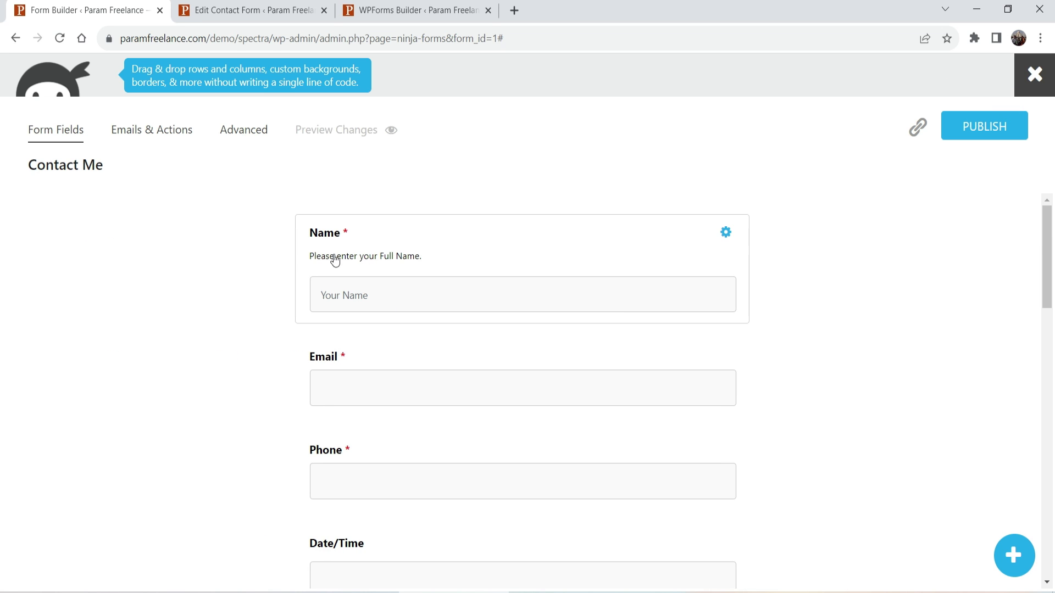
scroll(436, 272, down, 2)
click(448, 276)
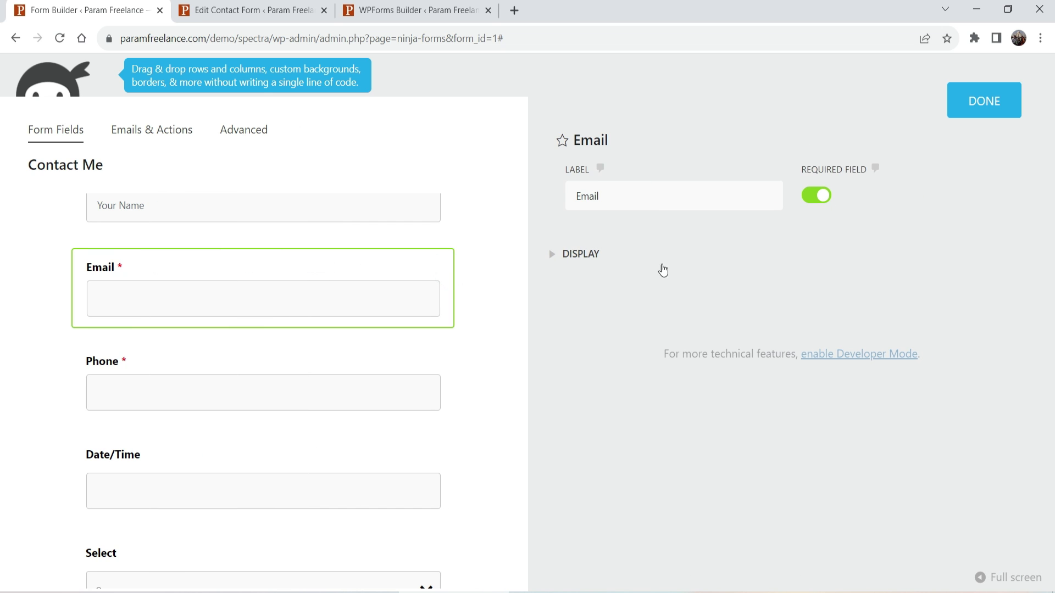
Look over the Email and Phone field settings in the Contact Me form.
click(556, 266)
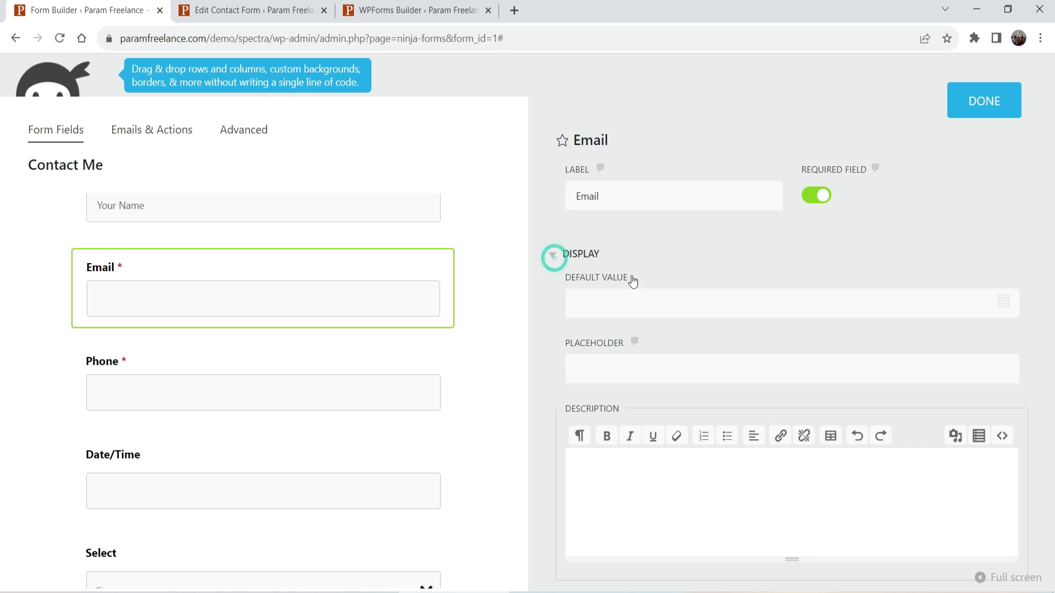
scroll(638, 302, down, 3)
scroll(711, 268, up, 3)
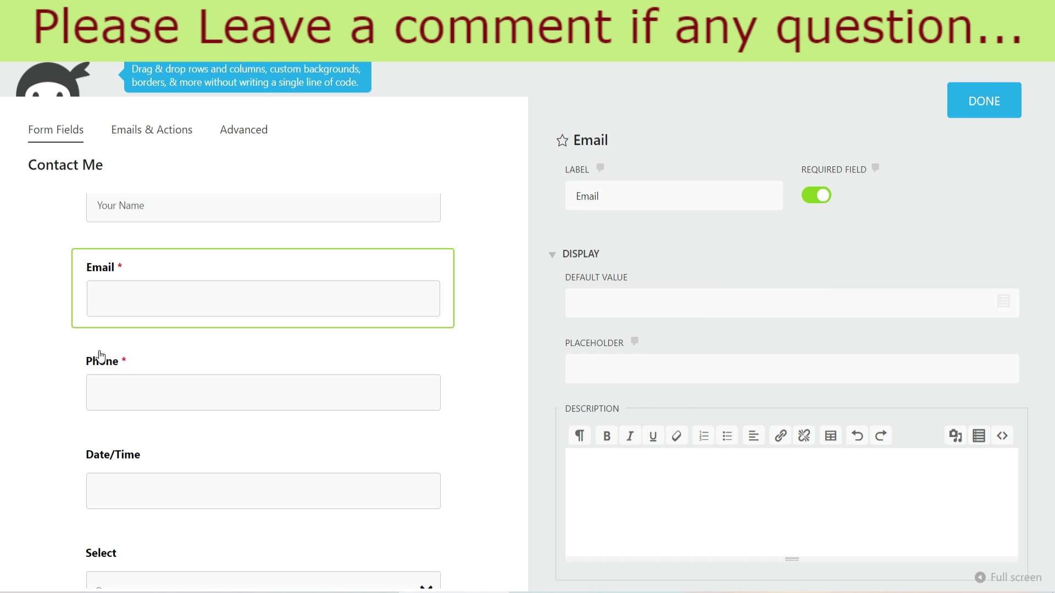
click(431, 362)
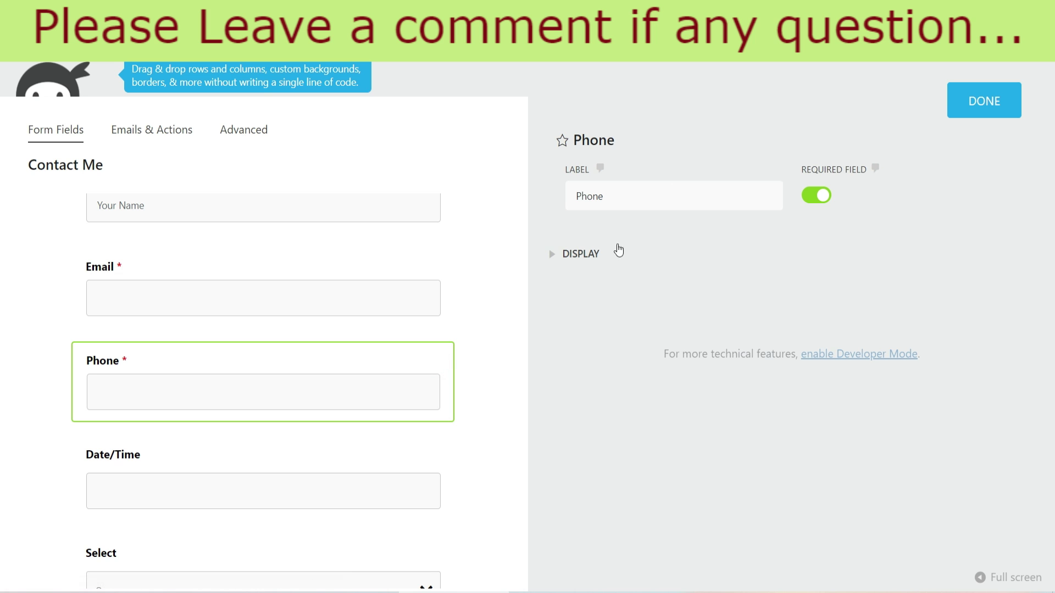
scroll(447, 269, down, 3)
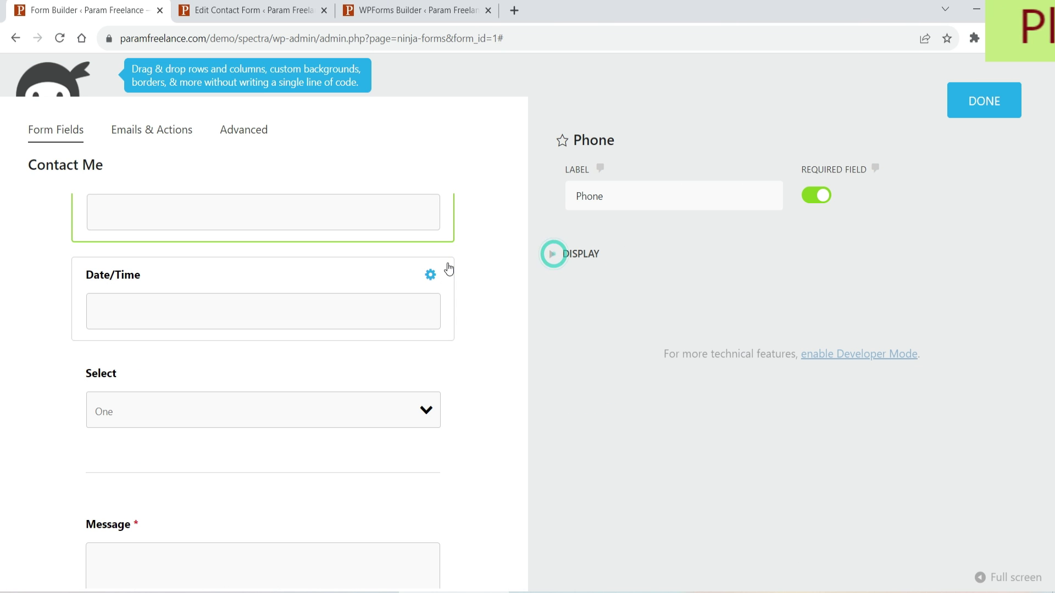
Rename the Date/Time field to Birth Date and set its mode to Both Date & Time.
click(448, 286)
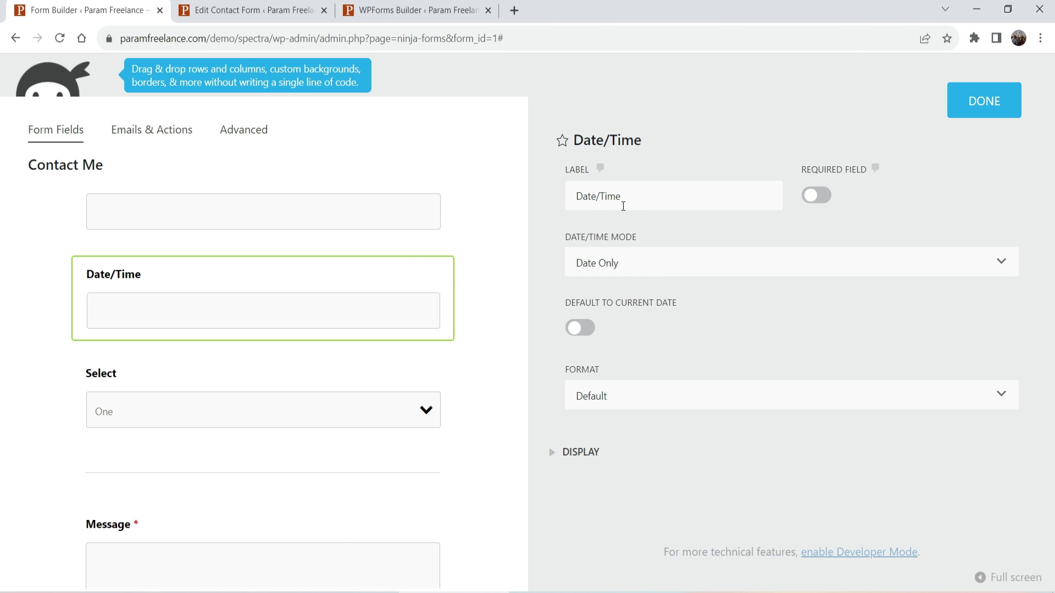
triple_click(657, 198)
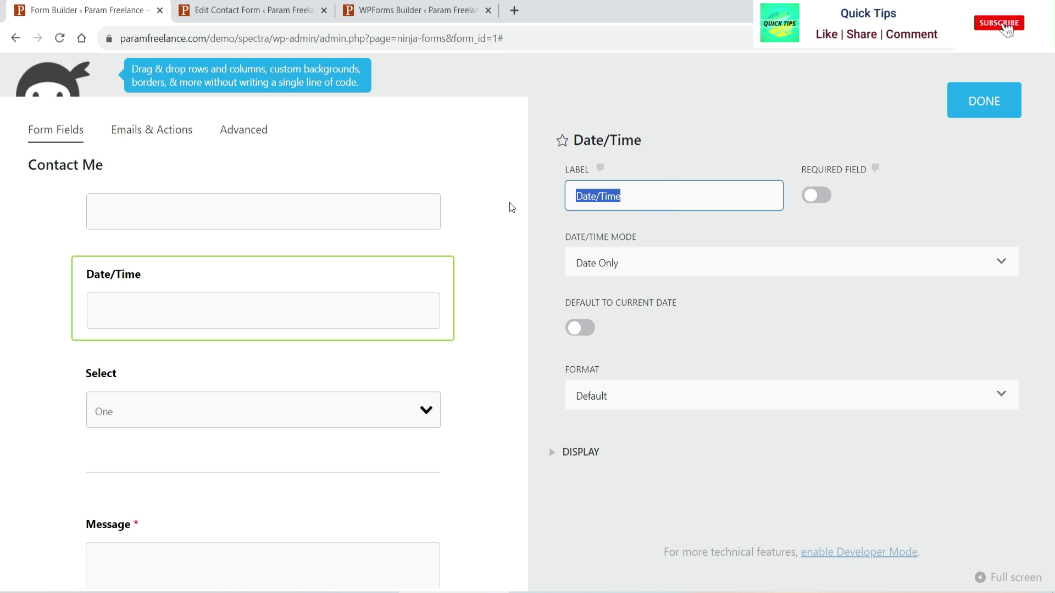
text(Birth Date)
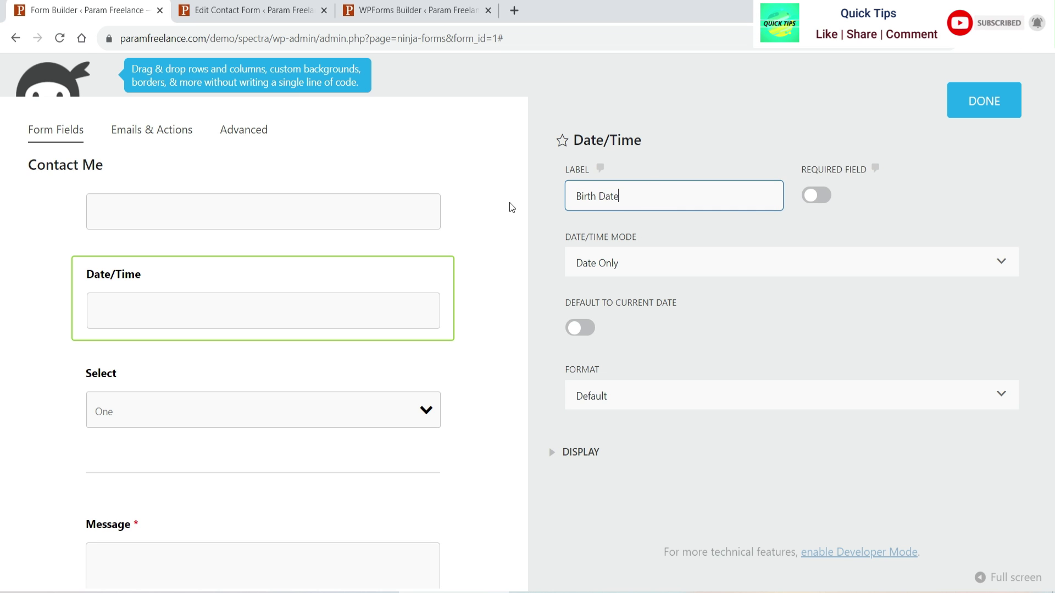
click(620, 272)
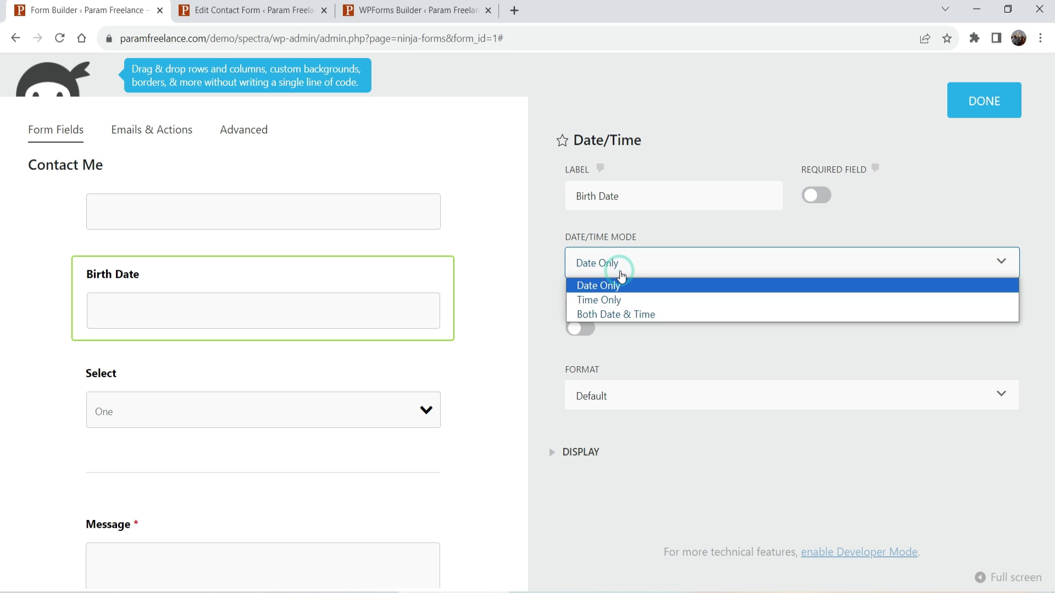
click(641, 316)
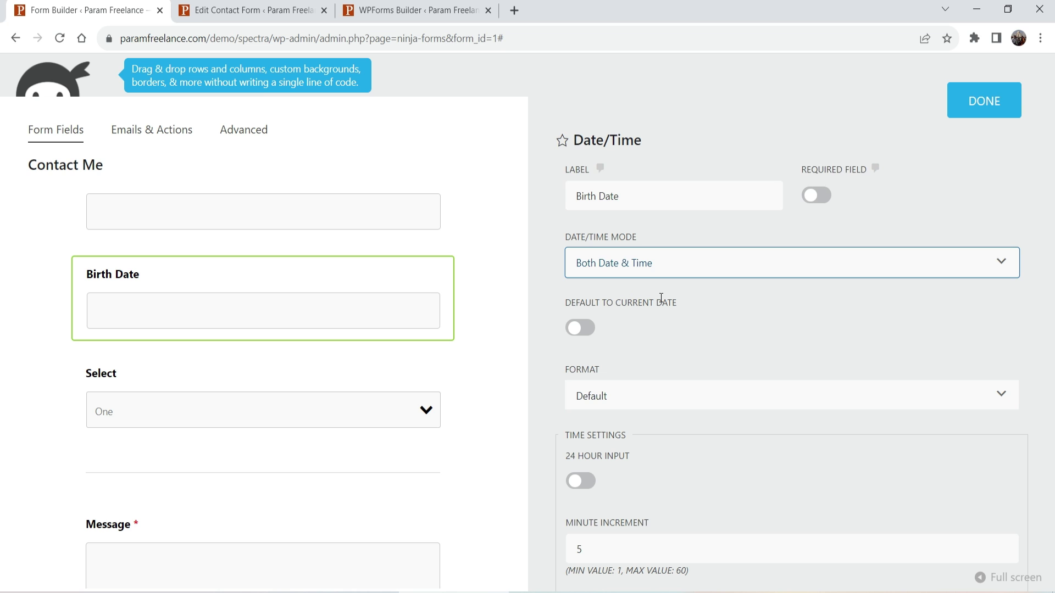
Change the Birth Date minute increment from 5 to 30 and preview the field.
scroll(661, 297, down, 5)
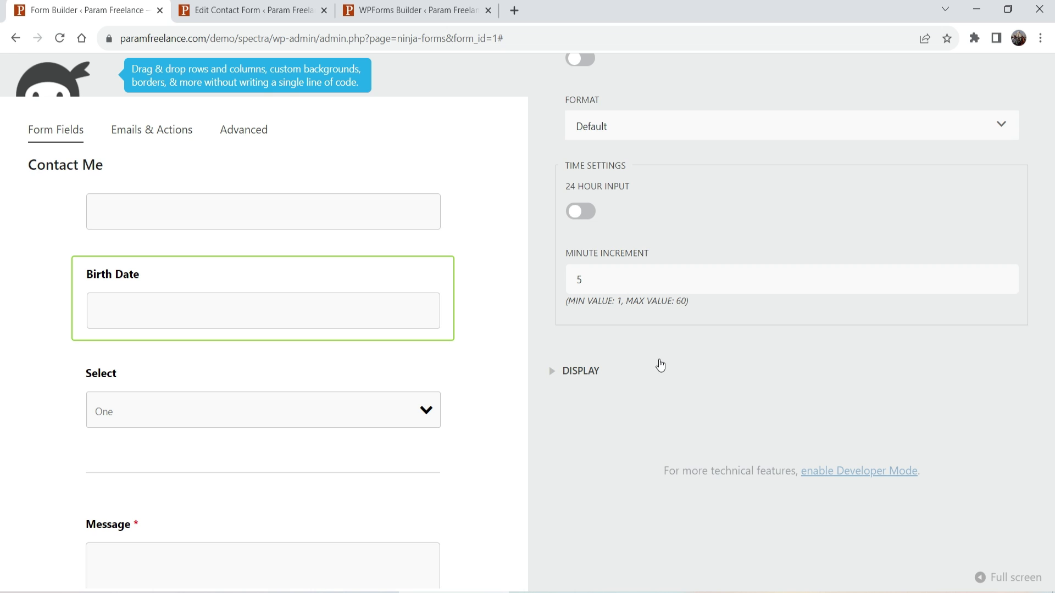
click(603, 280)
double_click(605, 280)
text(30)
click(654, 379)
scroll(655, 374, up, 5)
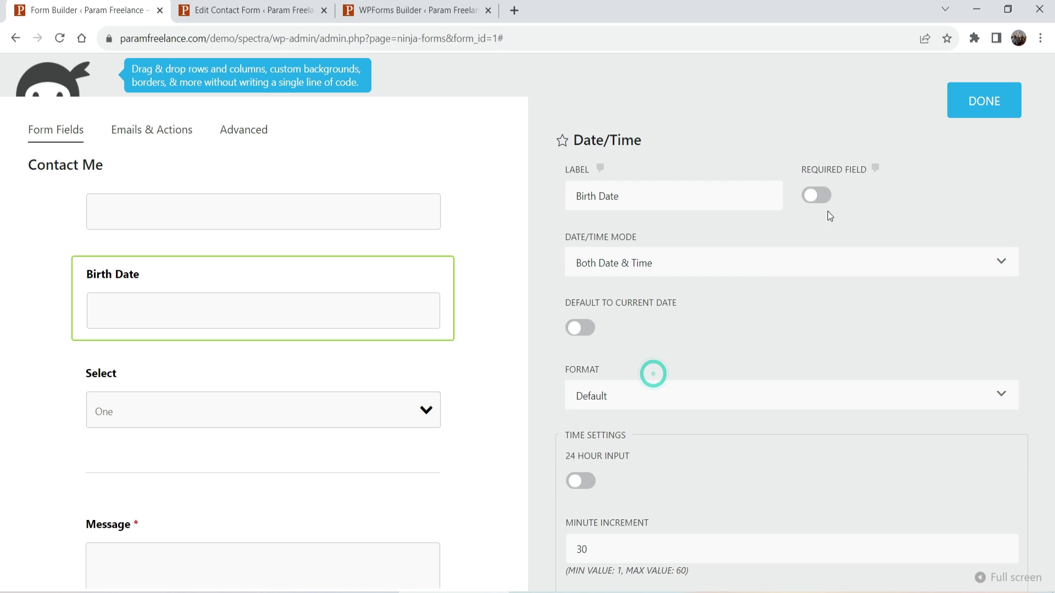
click(984, 99)
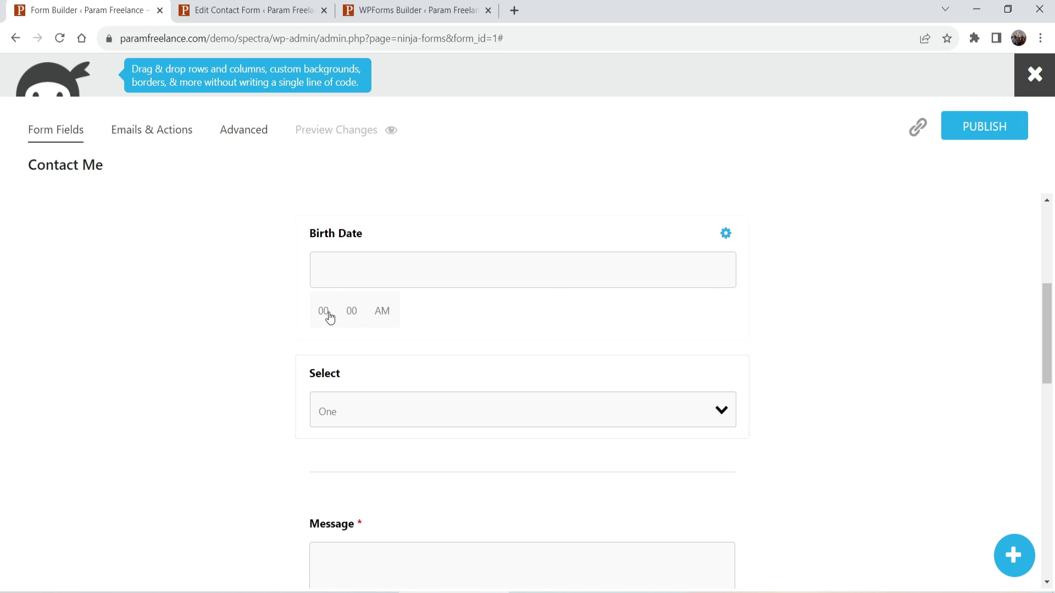
click(329, 314)
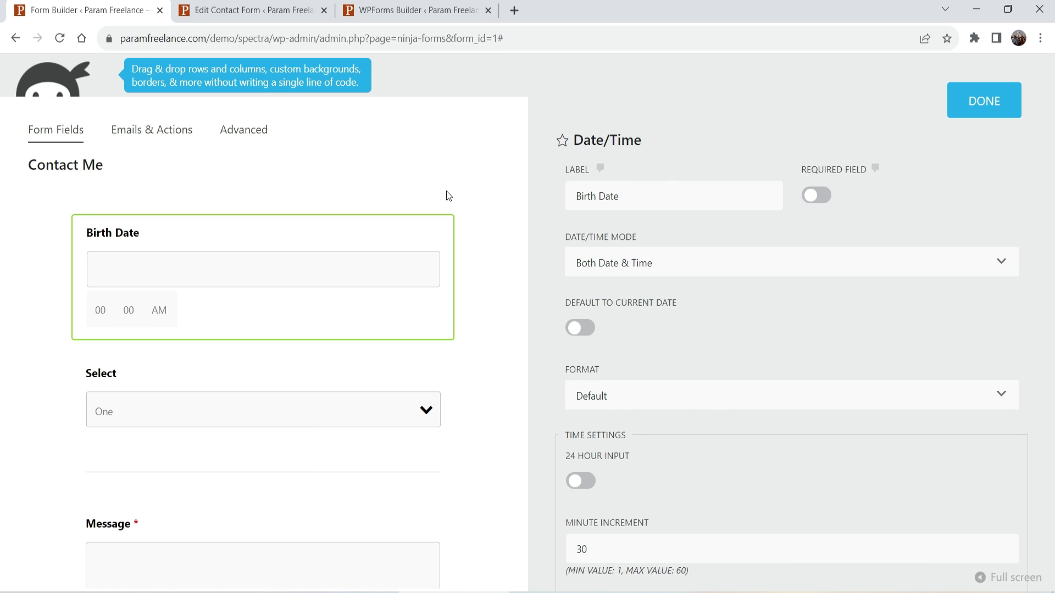
Add a fourth option 'Four' to the Select field and make One the default.
click(963, 117)
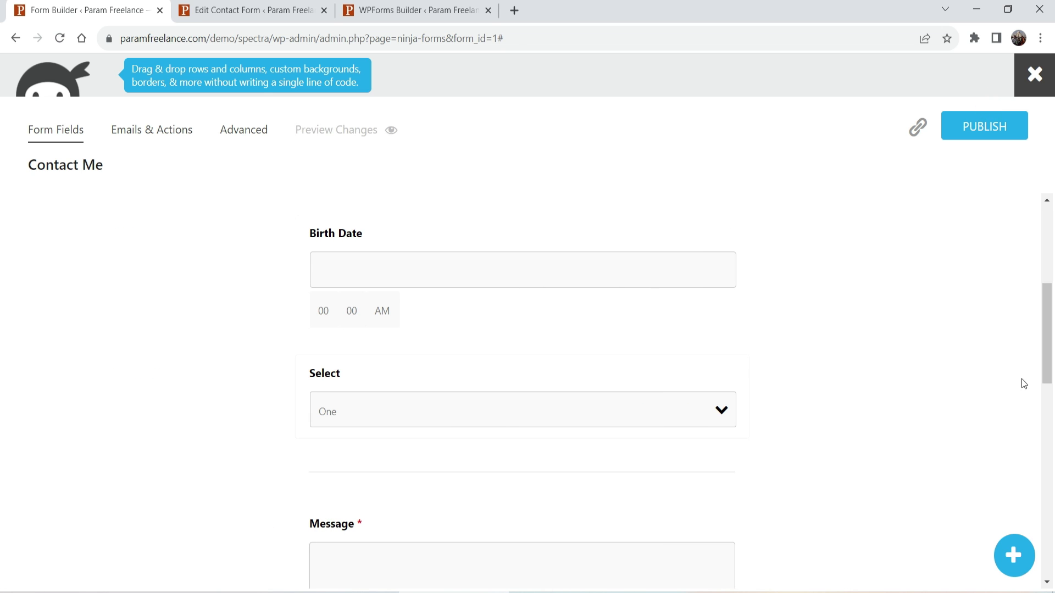
click(725, 374)
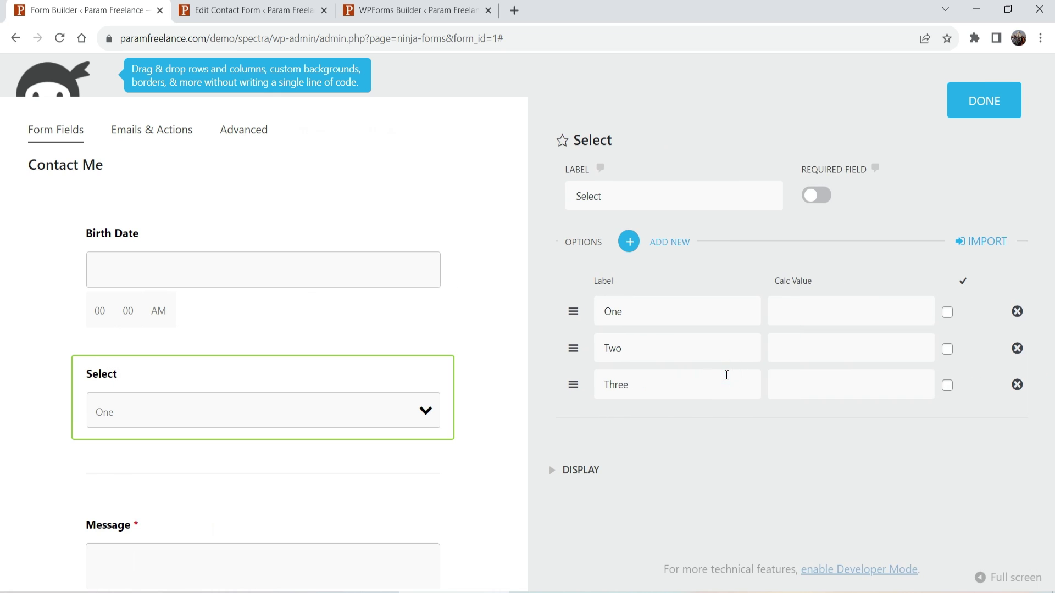
double_click(638, 311)
click(702, 318)
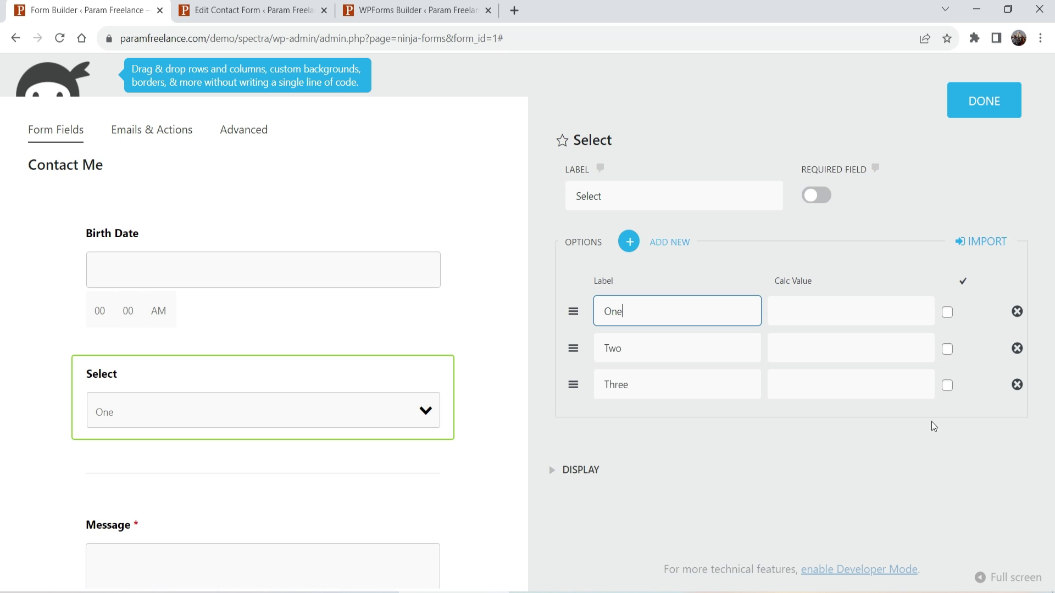
click(676, 242)
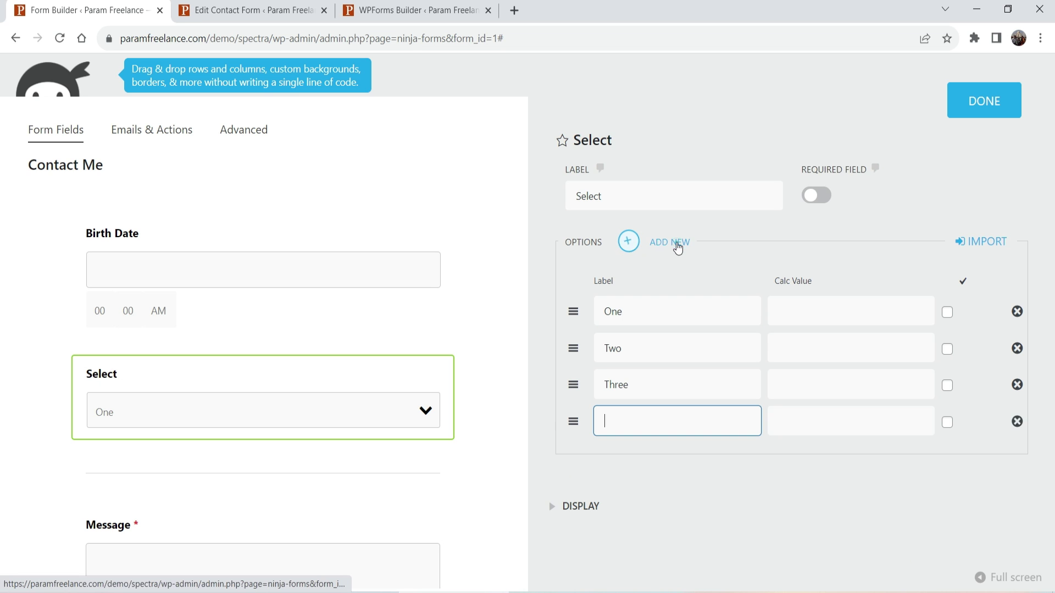
text(Four)
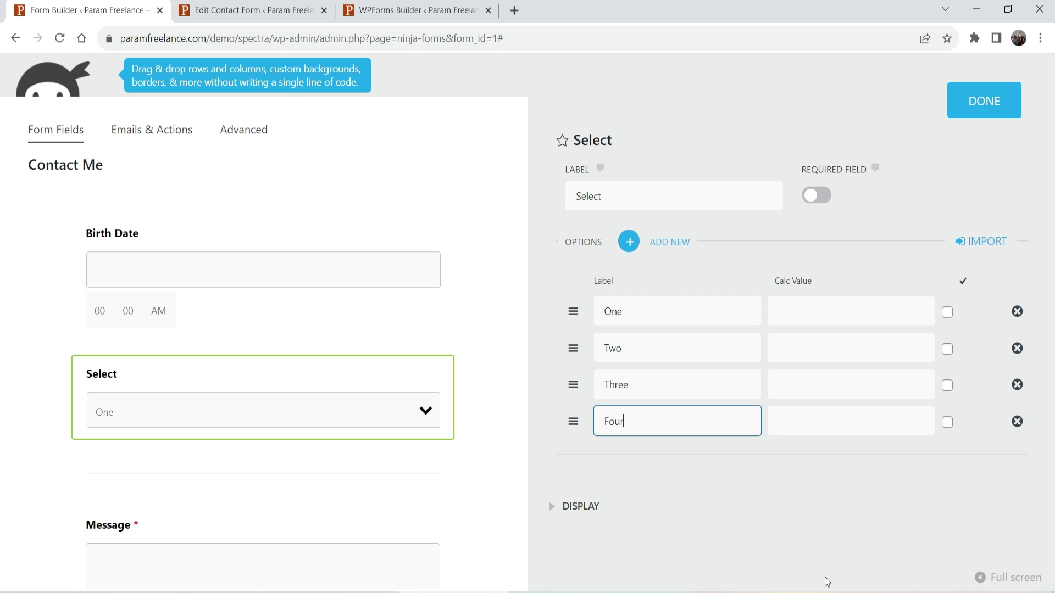
click(852, 541)
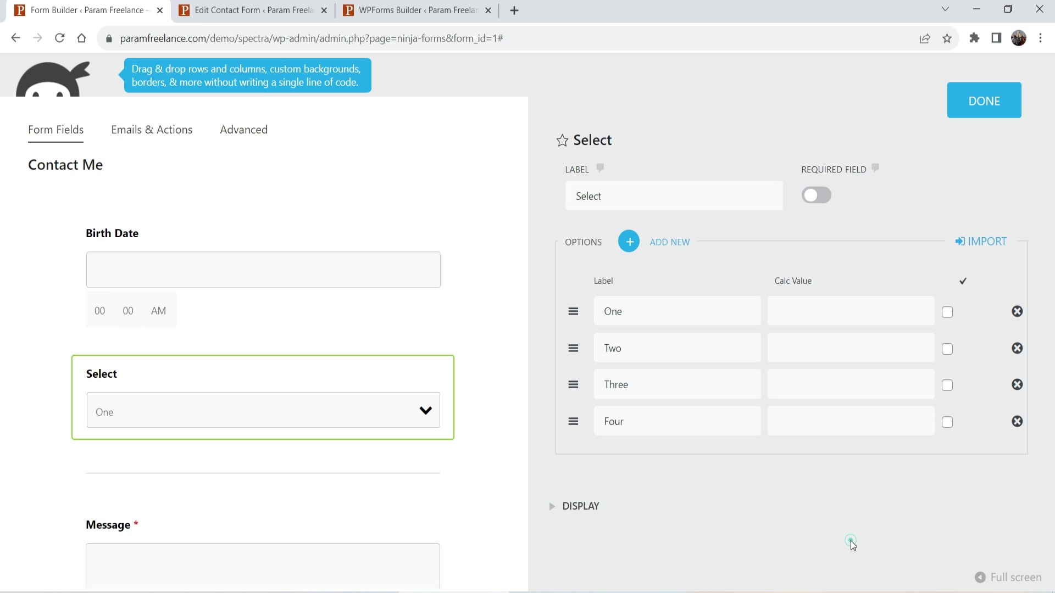
click(948, 313)
Open the Message field's settings and glance at its display options.
scroll(879, 423, down, 3)
scroll(706, 413, up, 3)
scroll(107, 516, down, 3)
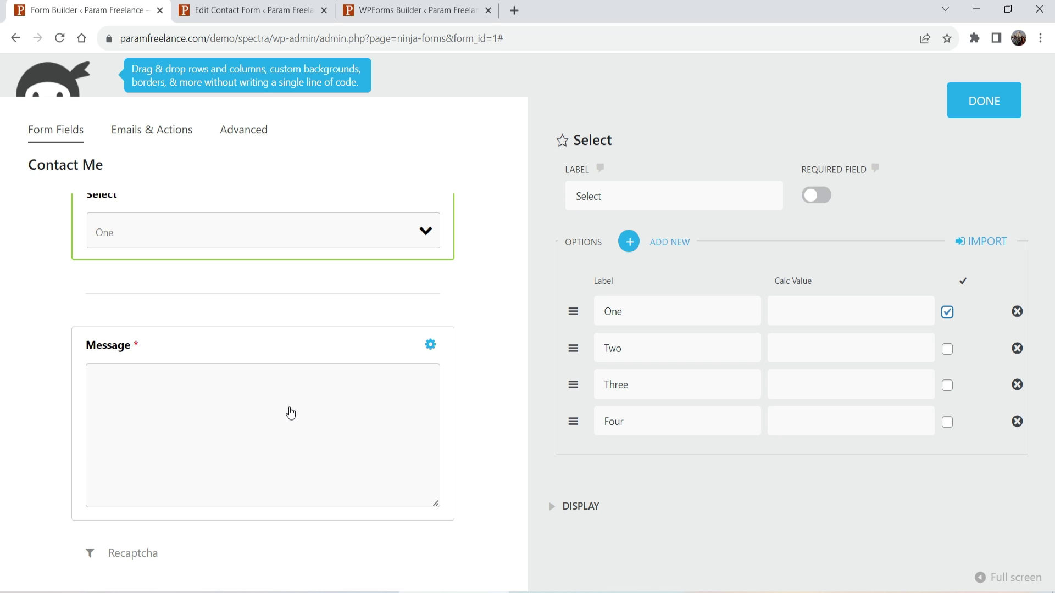
click(425, 343)
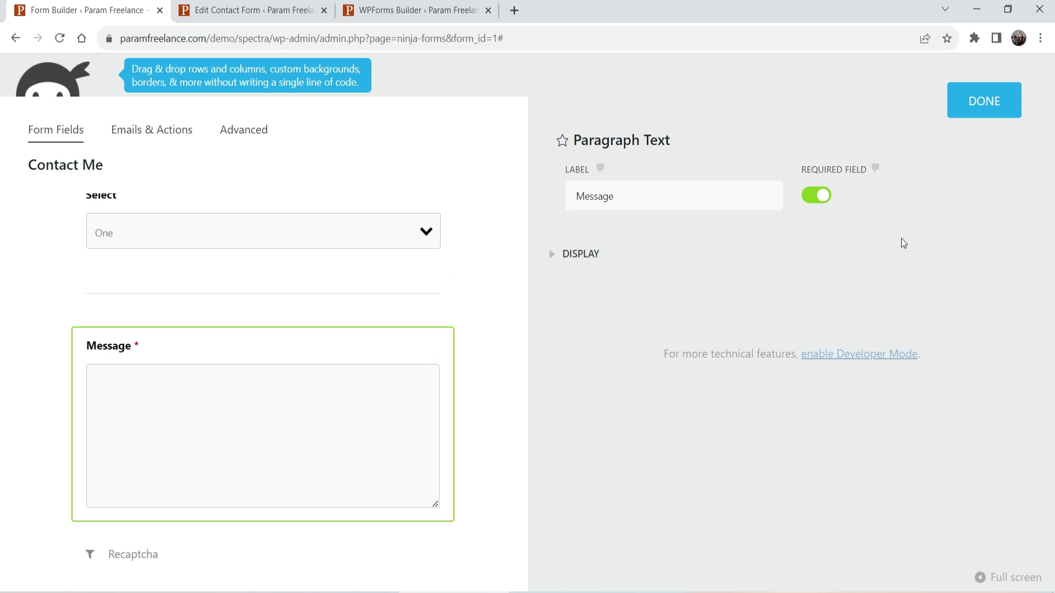
click(553, 255)
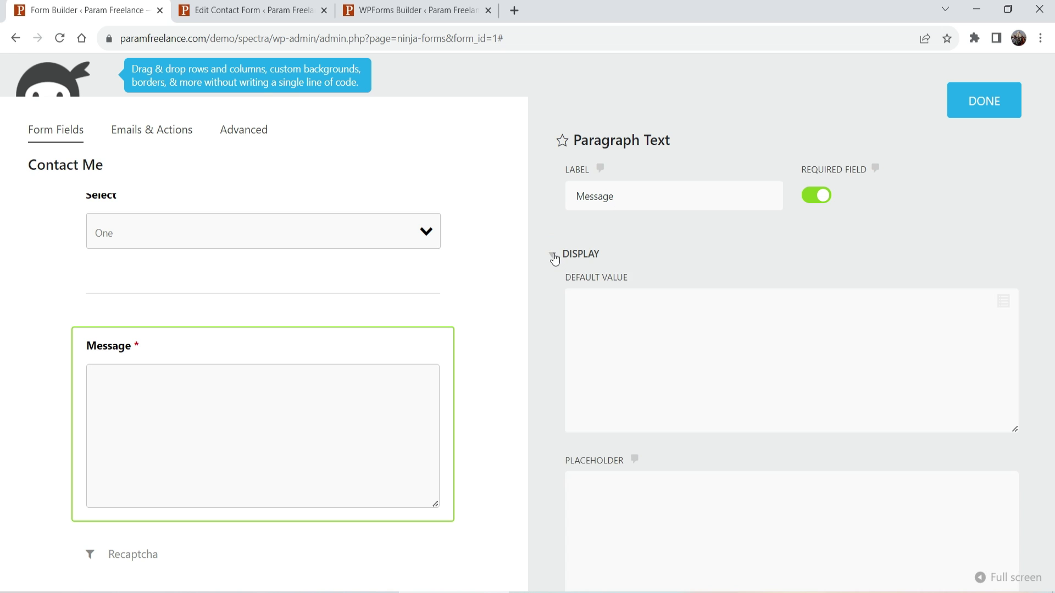
click(553, 255)
scroll(440, 280, up, 2)
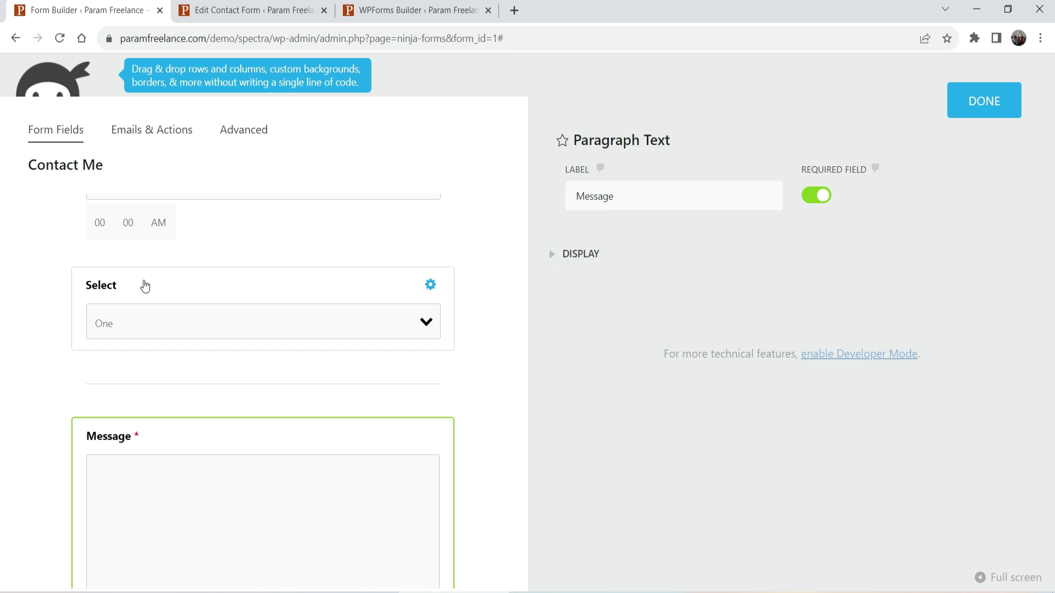
scroll(439, 308, up, 5)
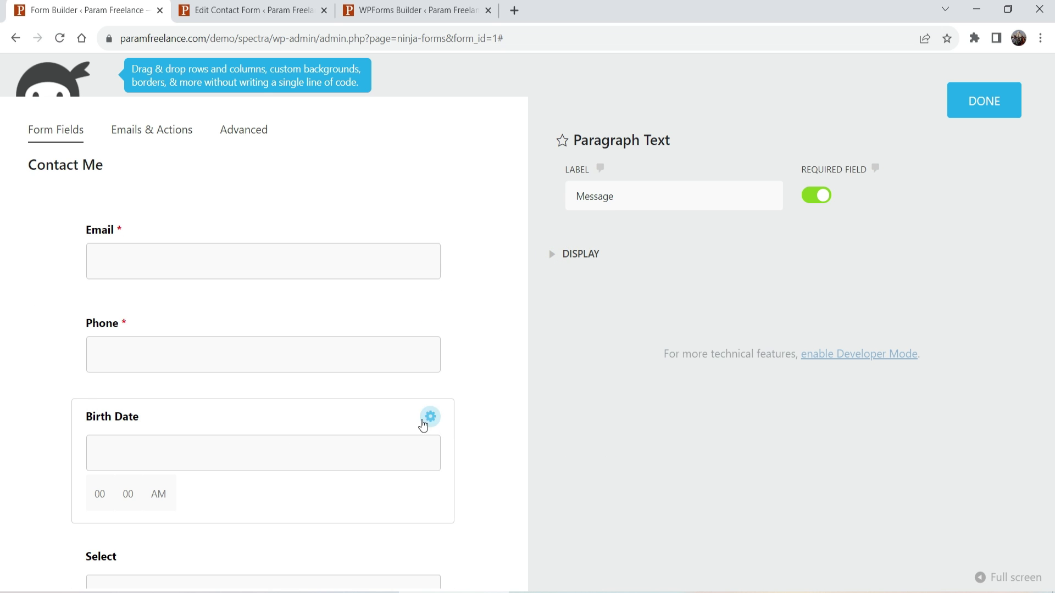
Make Birth Date and Select required fields, then bring up the Recaptcha field's settings.
click(438, 421)
click(817, 196)
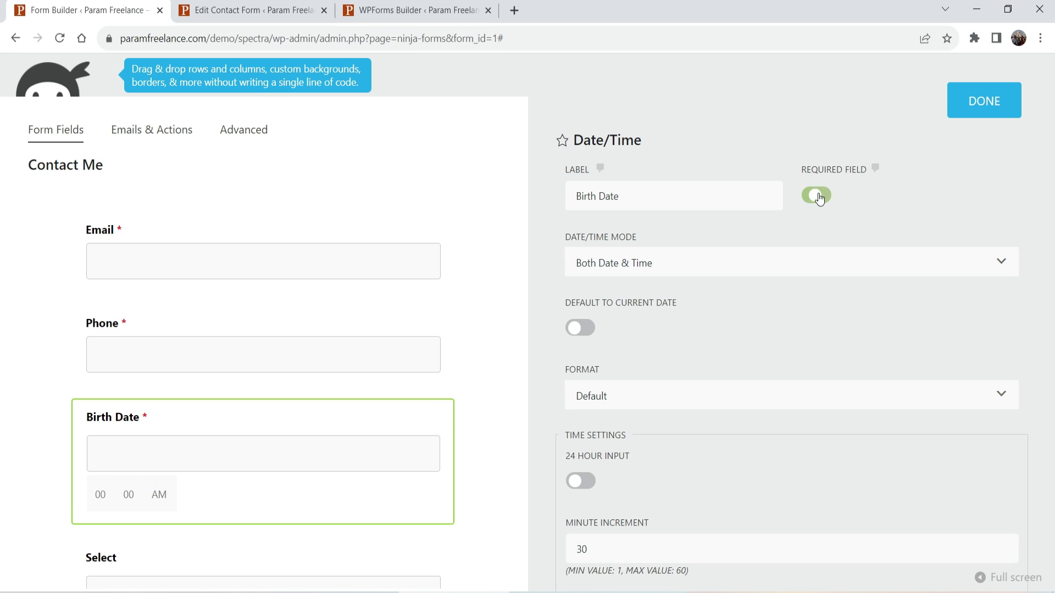
scroll(392, 282, down, 3)
click(436, 378)
click(816, 195)
scroll(301, 297, down, 6)
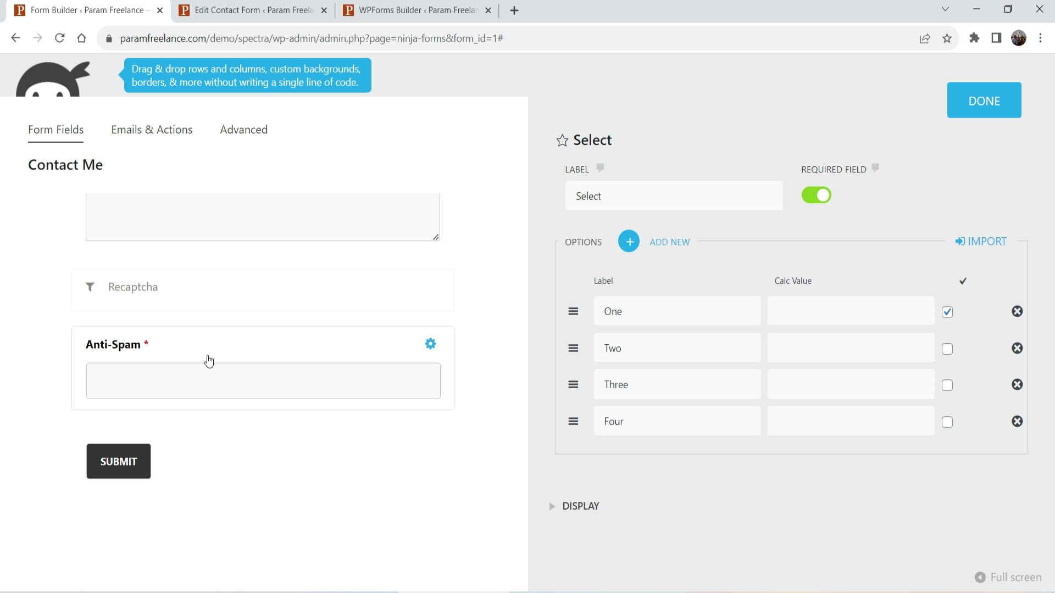
click(272, 293)
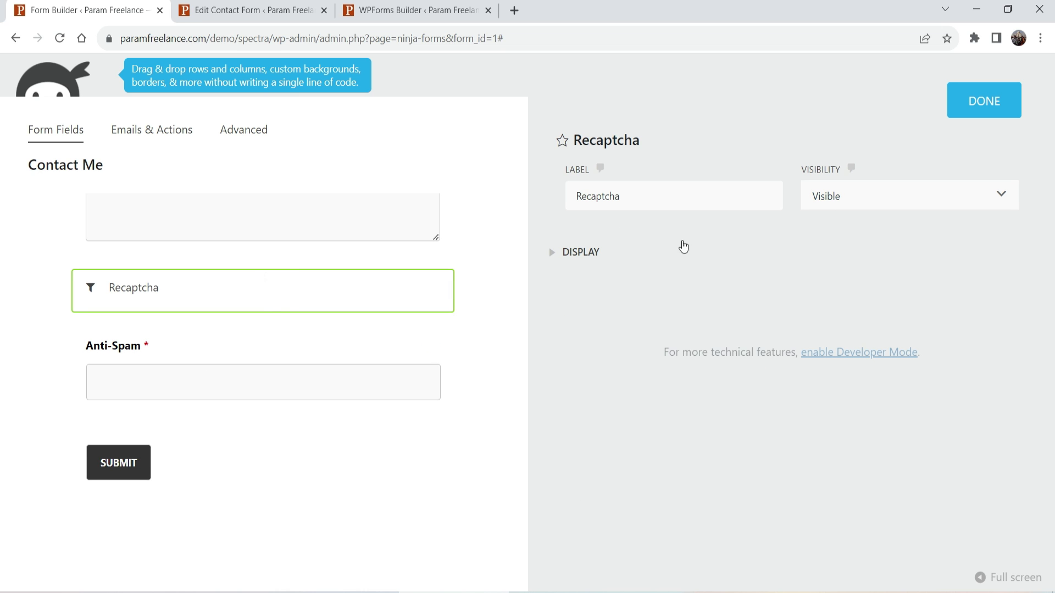
click(557, 251)
Replace the Anti-Spam question with "What is 2 + 2?".
click(557, 252)
click(231, 358)
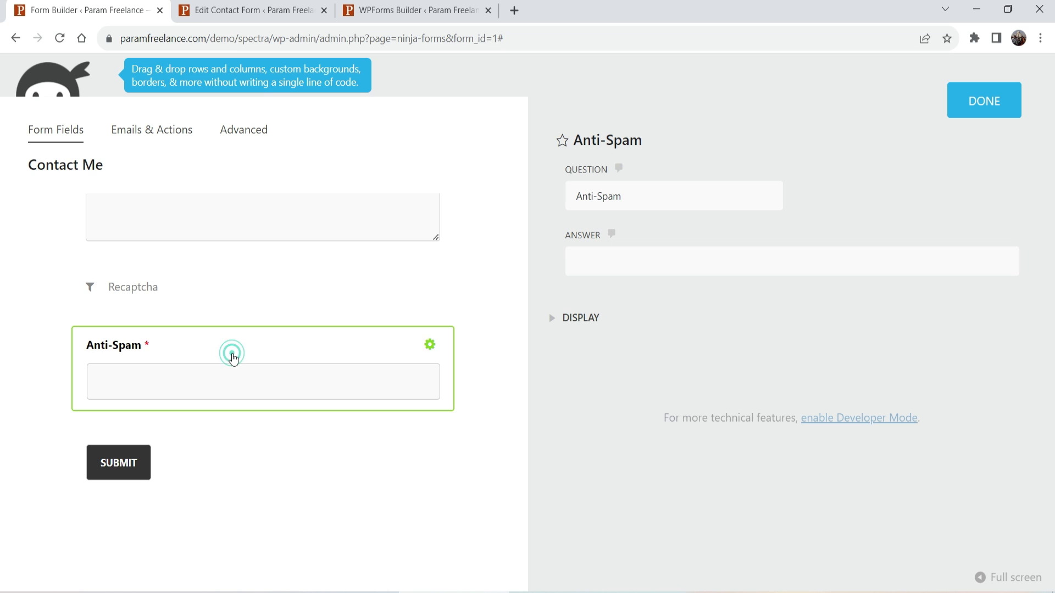
click(602, 259)
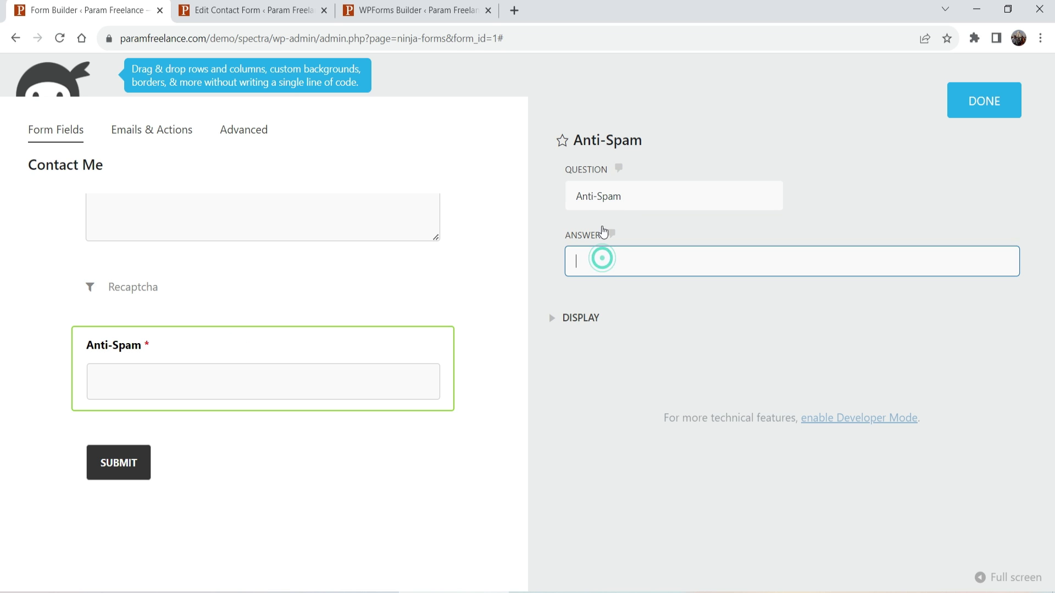
drag(643, 201, 542, 198)
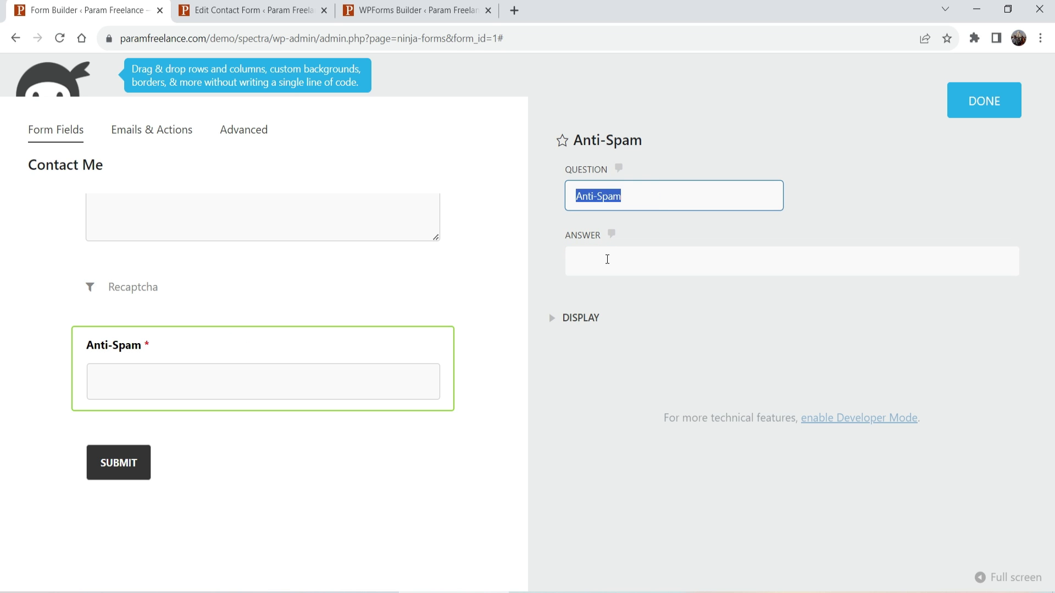
click(608, 259)
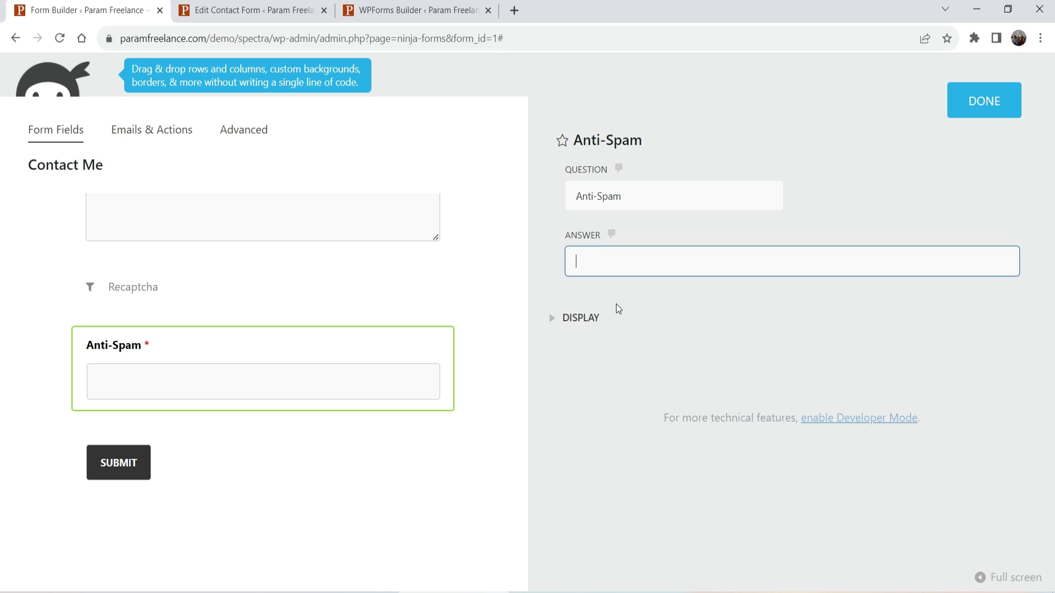
drag(648, 195, 544, 193)
text(W)
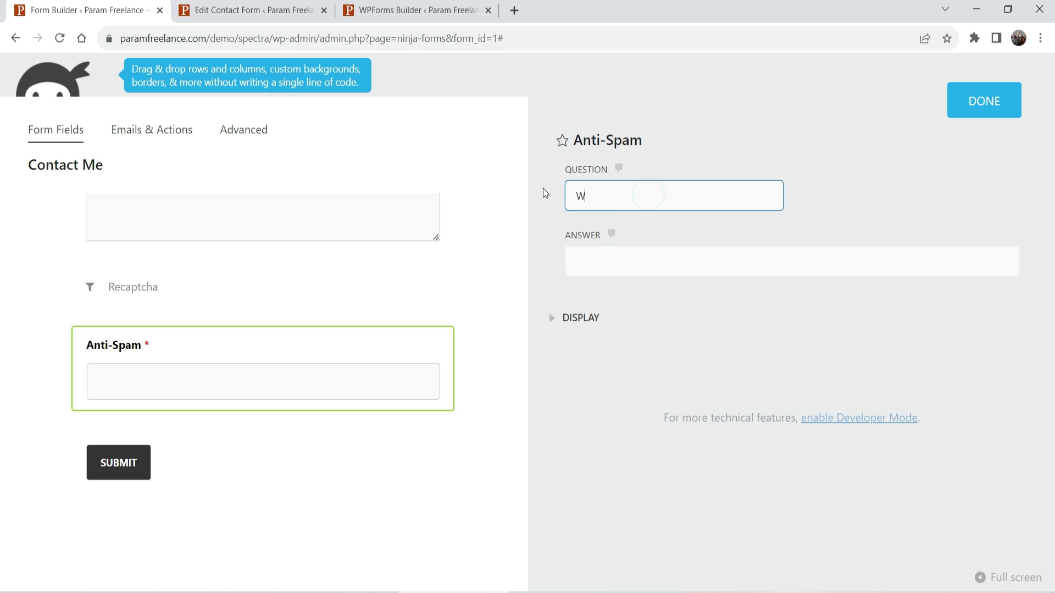
text(hat is 2 + 2?)
click(988, 104)
Check the Submit field's settings and close them.
click(416, 459)
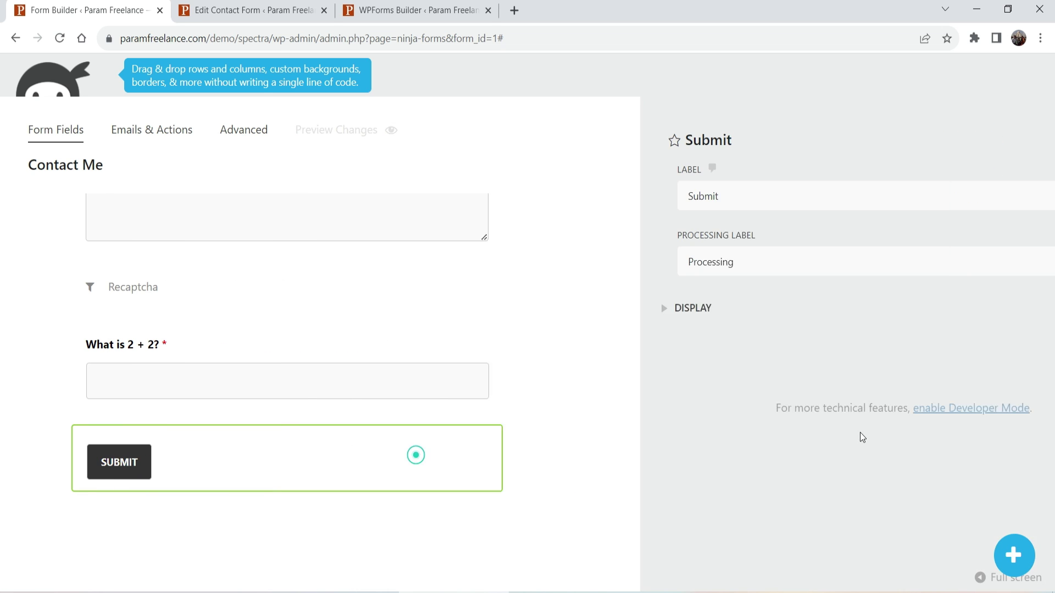
click(554, 310)
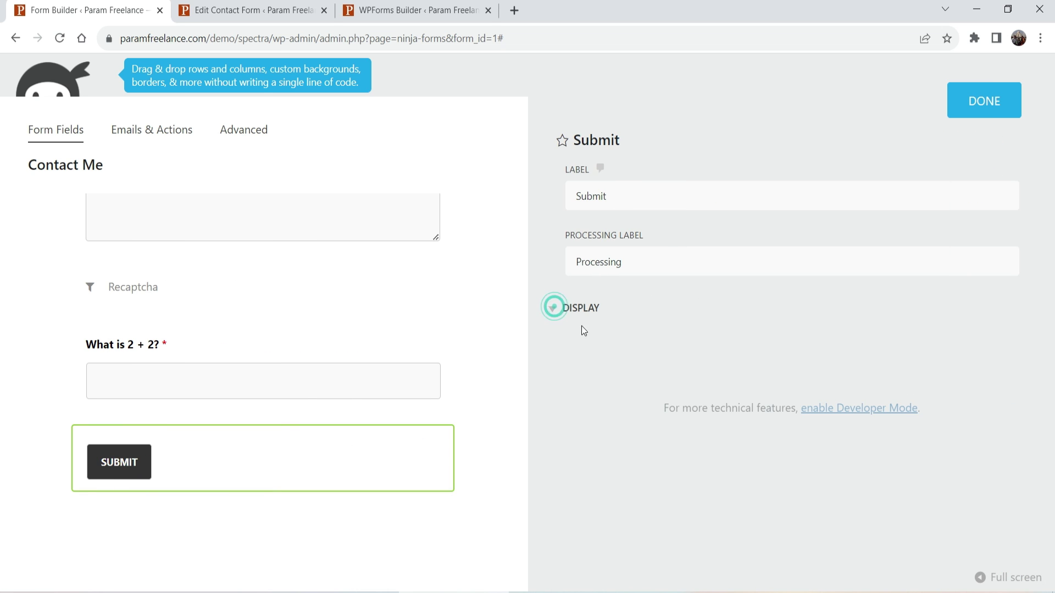
click(988, 107)
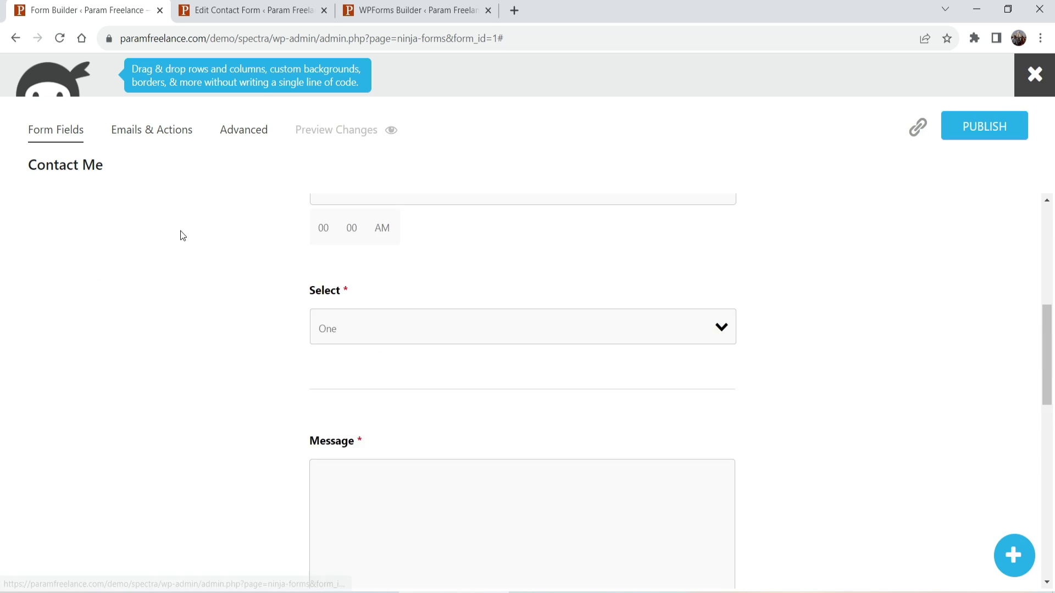
Inspect the Record Submission action's advanced options in Emails & Actions.
click(141, 132)
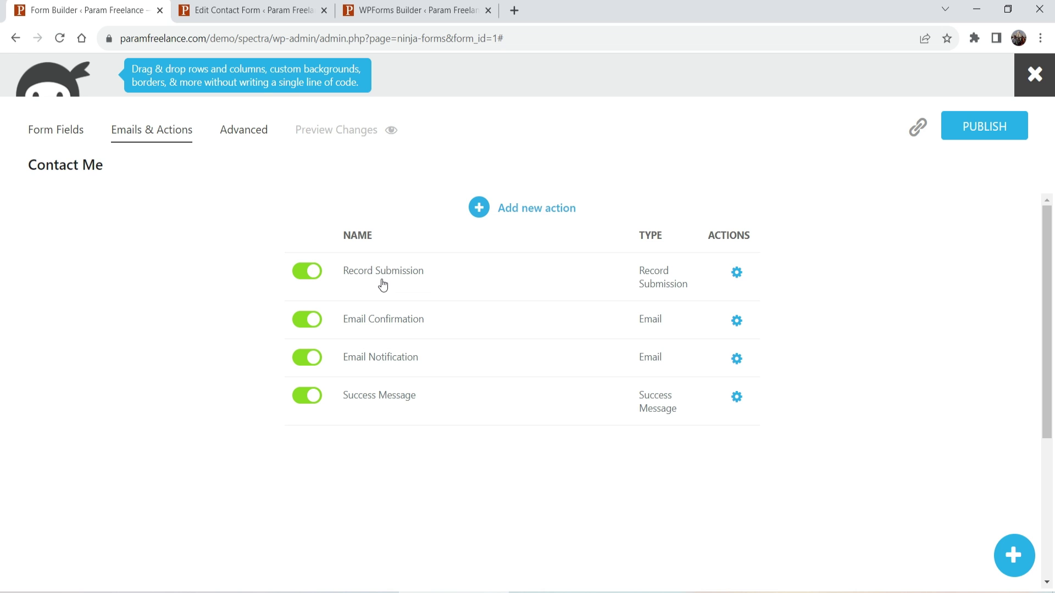
click(412, 284)
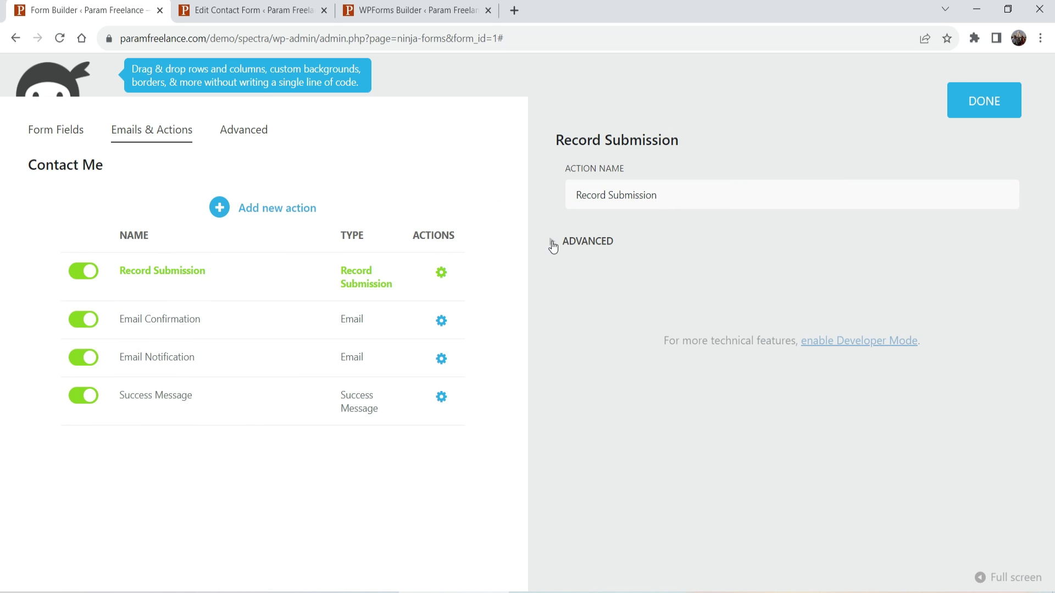
click(551, 242)
scroll(799, 358, down, 3)
scroll(797, 362, up, 3)
Review the Email Confirmation subject and {all_fields_table} message, then move to Email Notification.
click(195, 315)
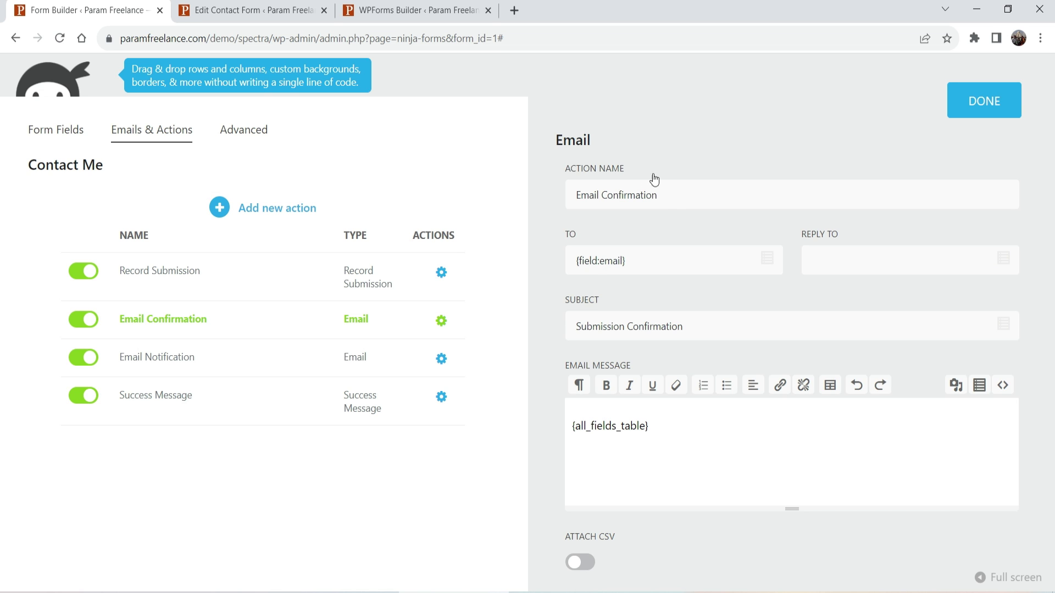
click(696, 326)
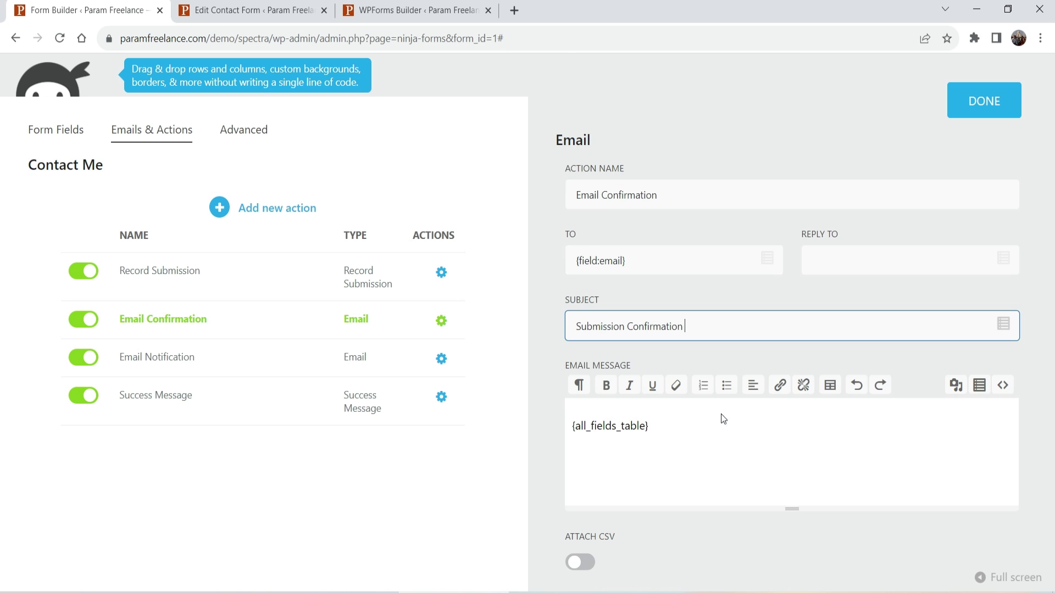
scroll(723, 420, down, 3)
double_click(687, 257)
click(729, 252)
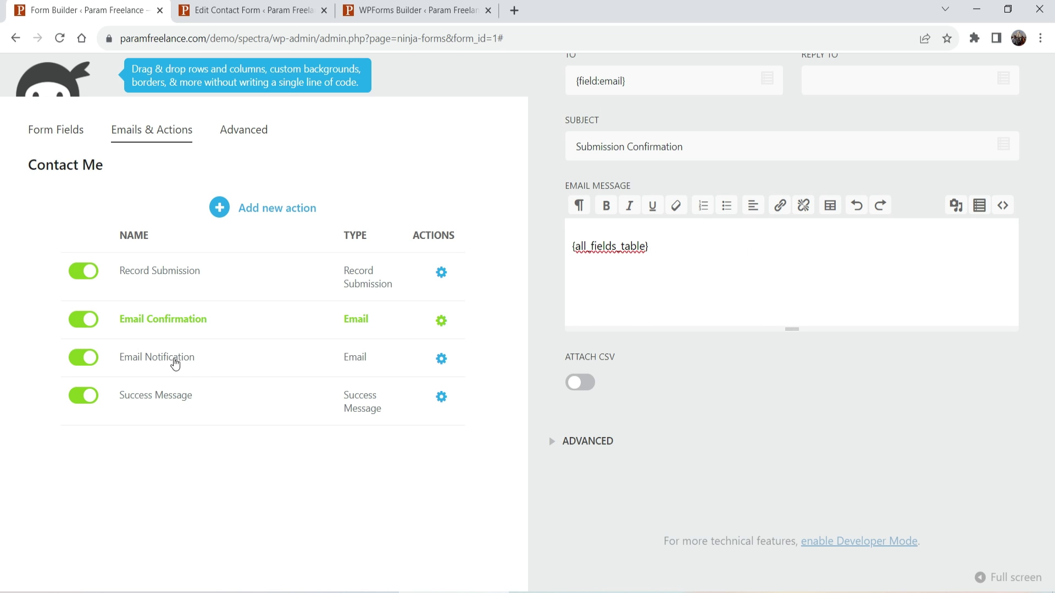
click(175, 358)
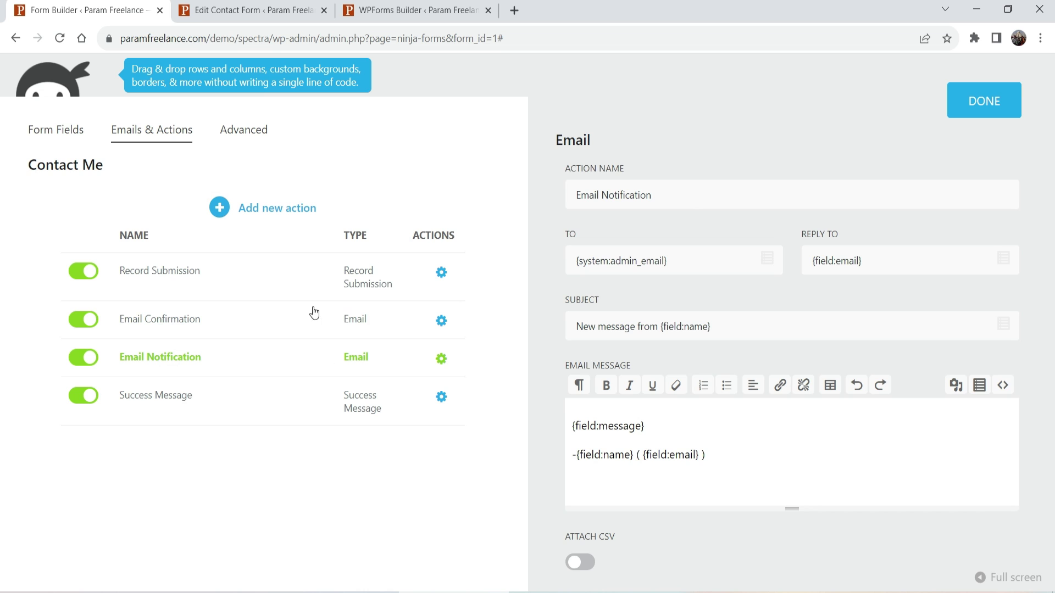
Replace the notification's {system:admin_email} recipient with the support e-mail address.
click(699, 188)
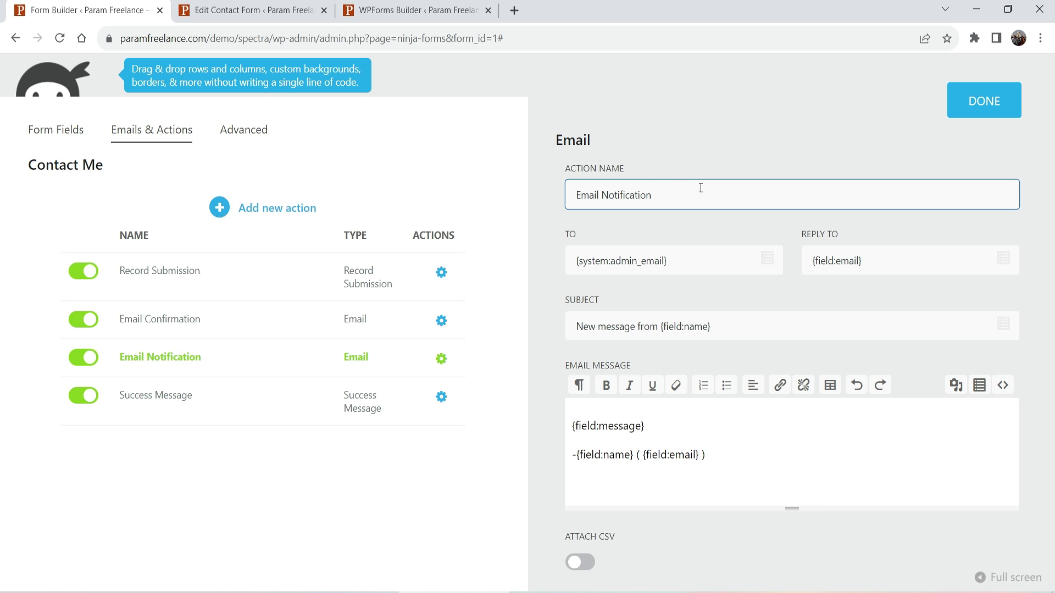
triple_click(685, 263)
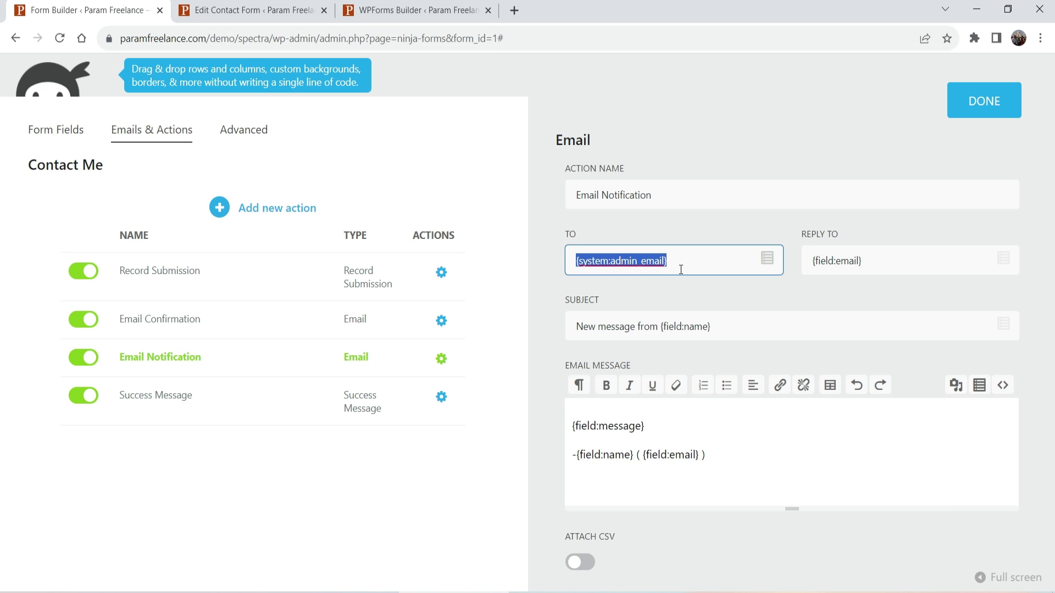
key(BackSpace)
text(in)
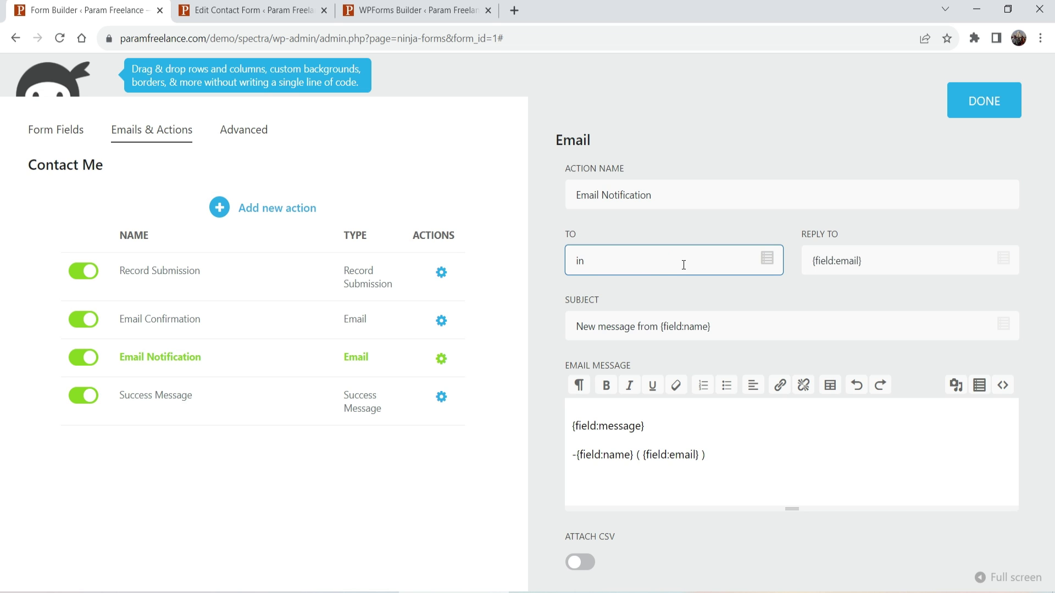
key(BackSpace)
key(BackSpace)
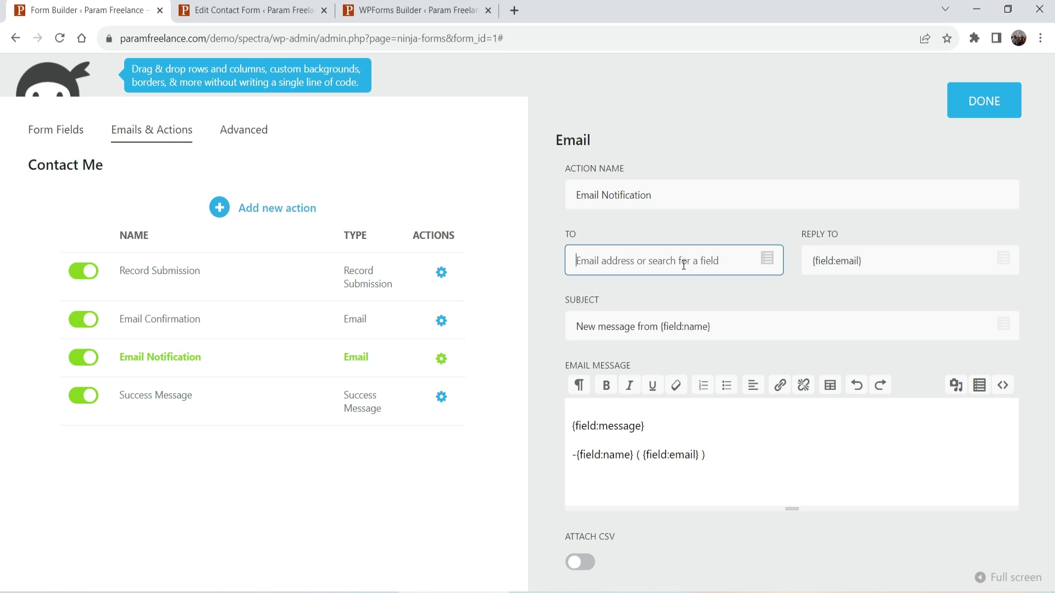
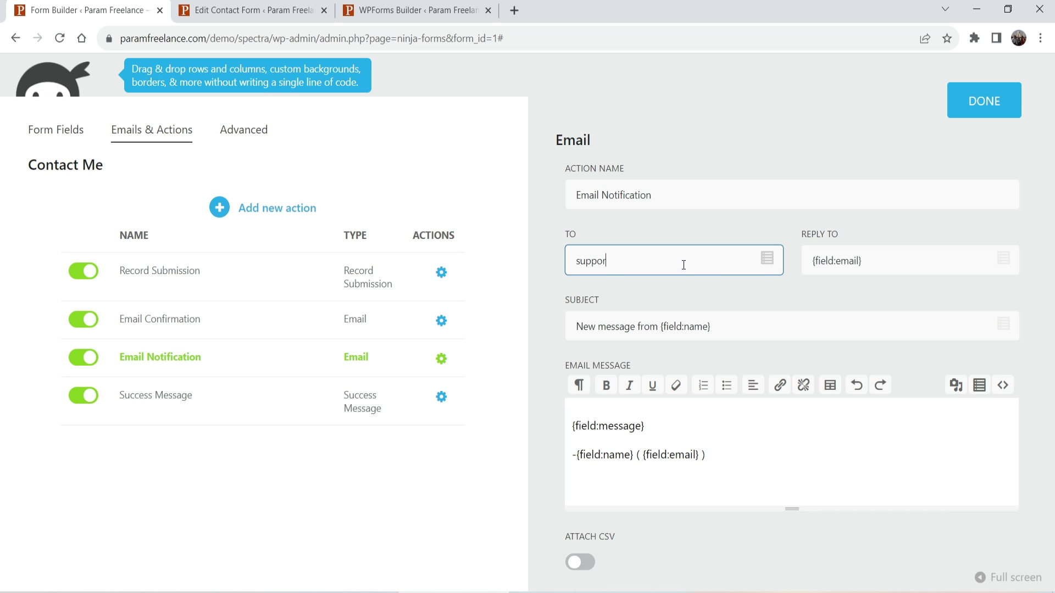
text(,)
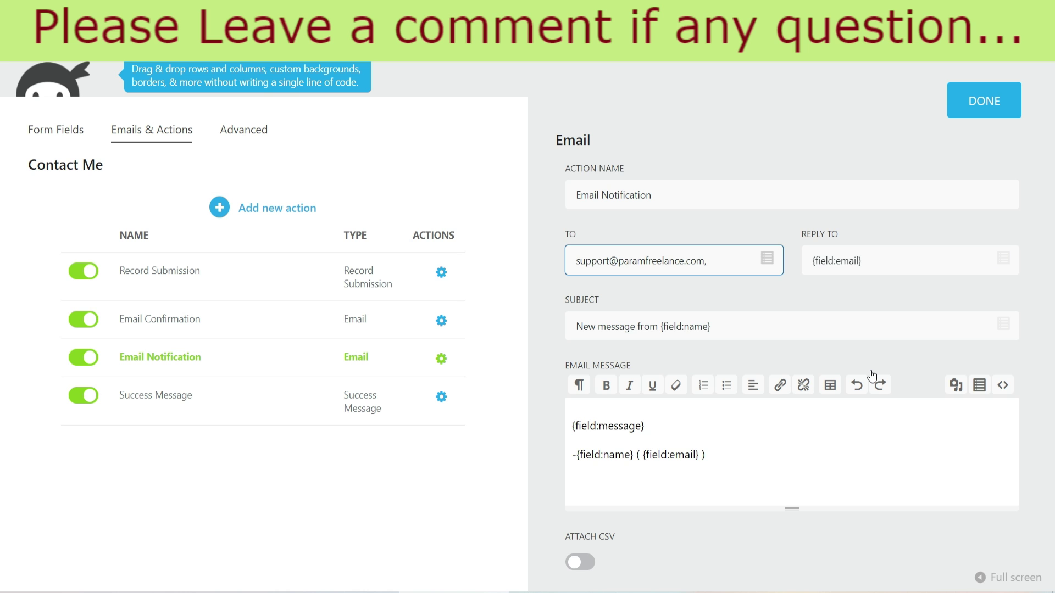
key(BackSpace)
click(714, 327)
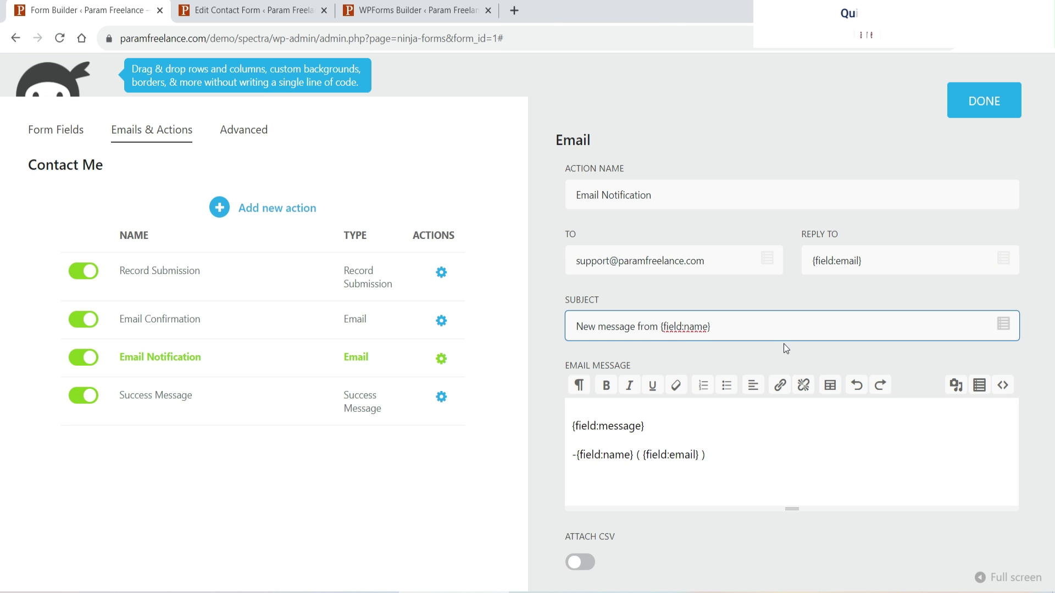
click(179, 413)
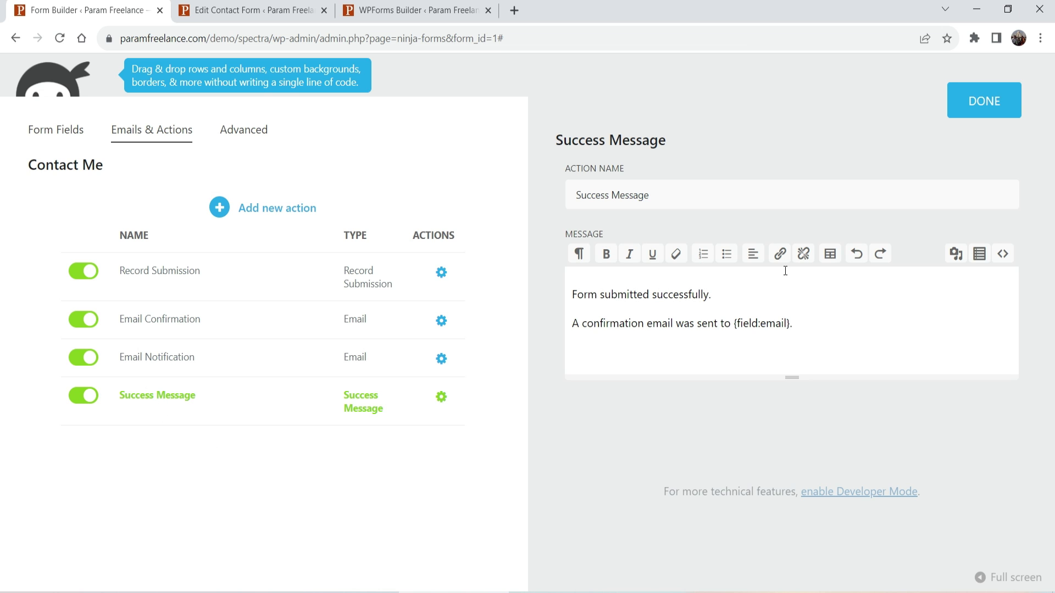
Open the Advanced tab's Display Settings, toggling the form title off and back on.
click(982, 116)
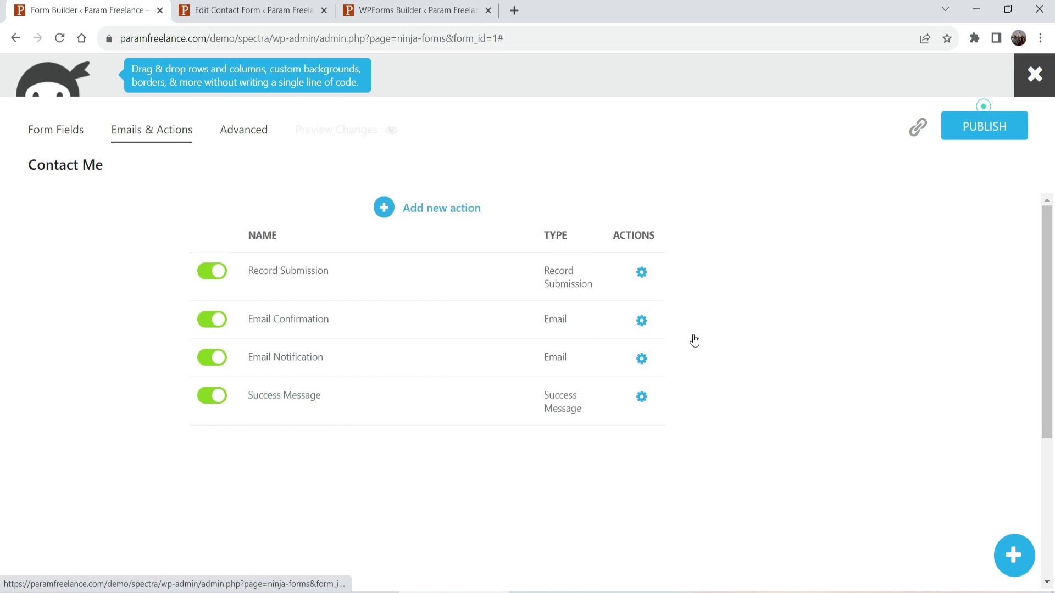
click(247, 131)
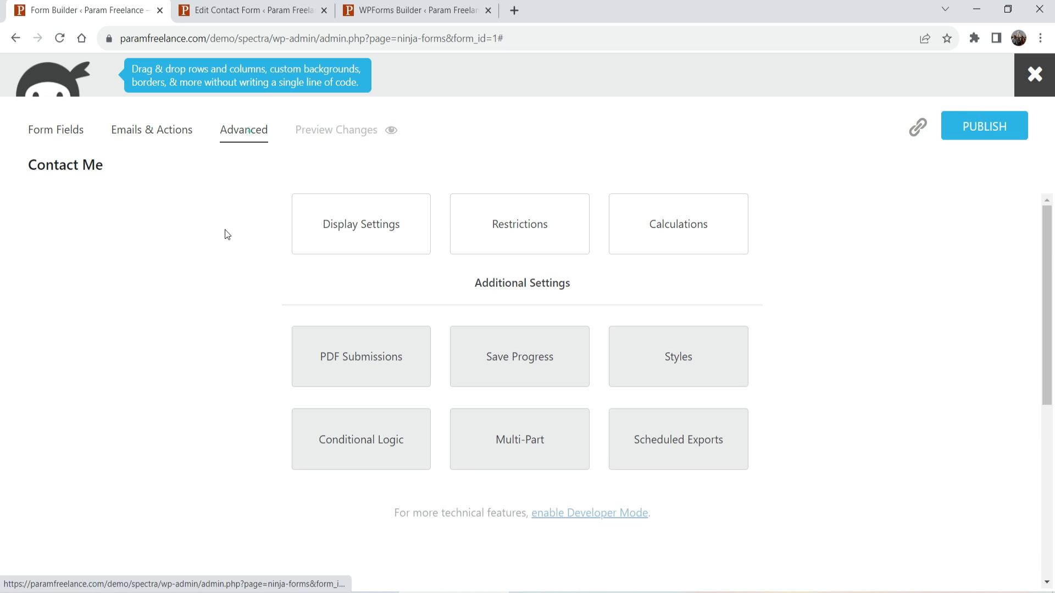
click(364, 237)
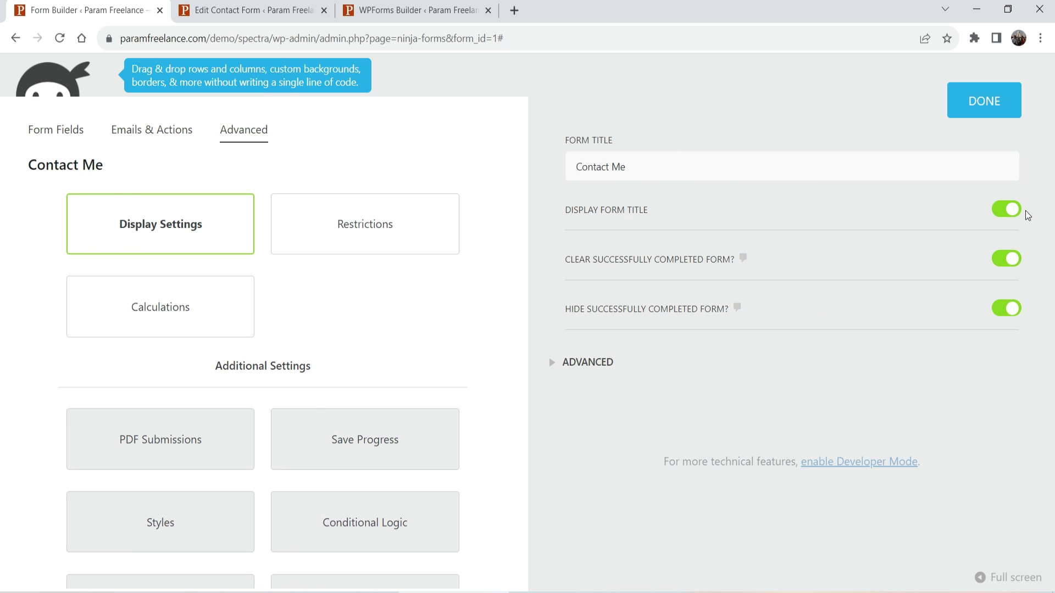
click(1006, 213)
click(1005, 210)
mouse_move(743, 258)
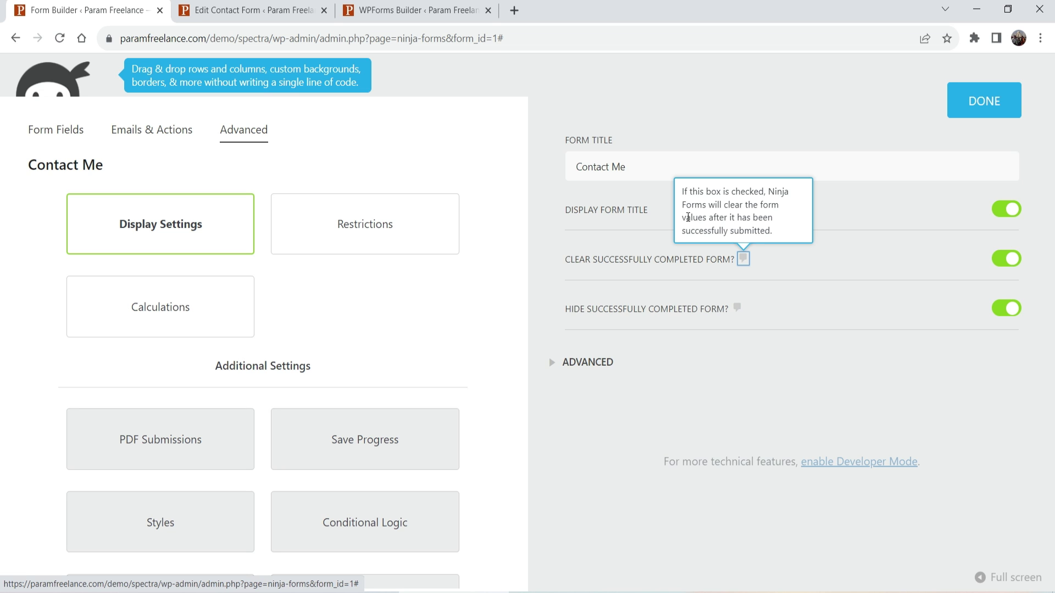
Browse Restrictions, Calculations and PDF Submissions, dismissing the add-on notice and closing Calculations.
click(365, 225)
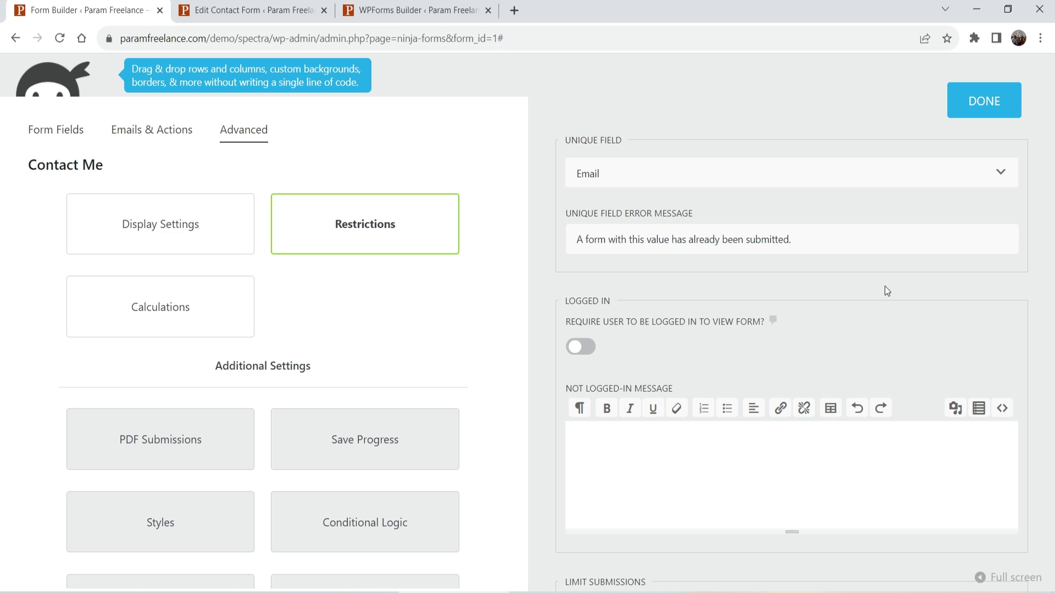
click(201, 296)
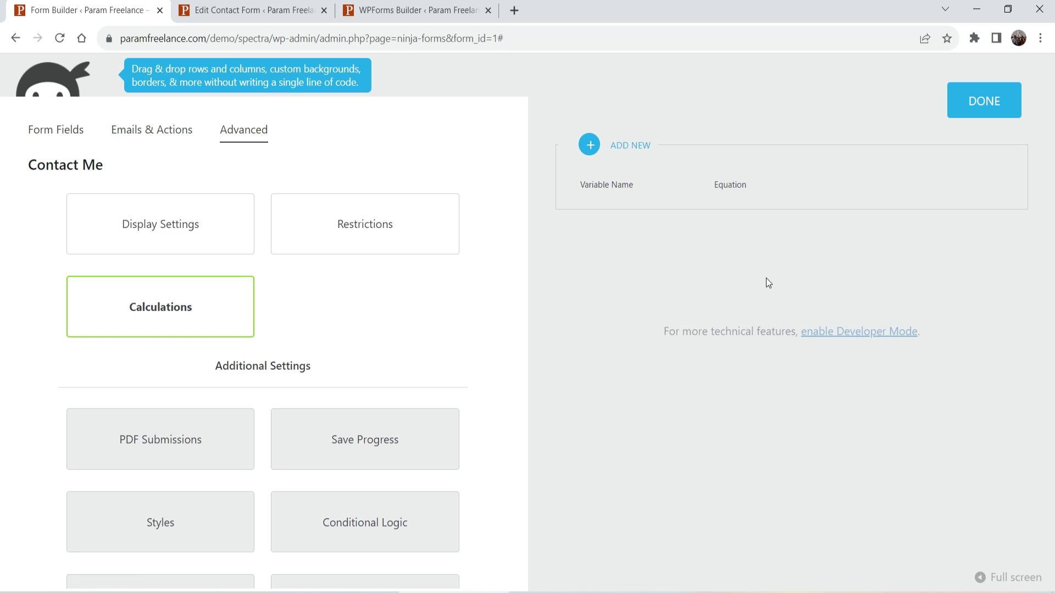
scroll(440, 333, down, 2)
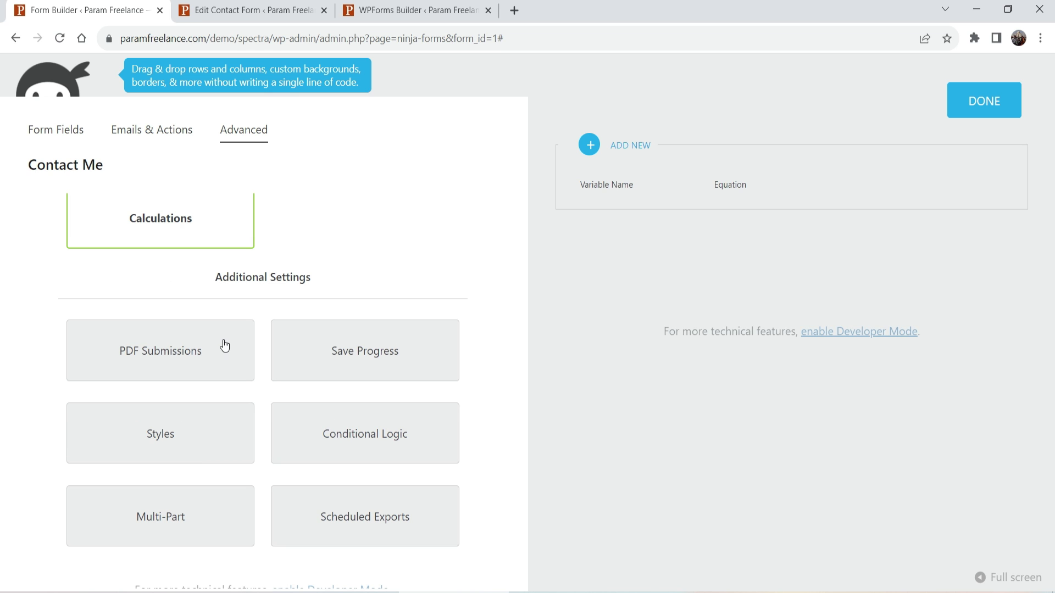
click(174, 356)
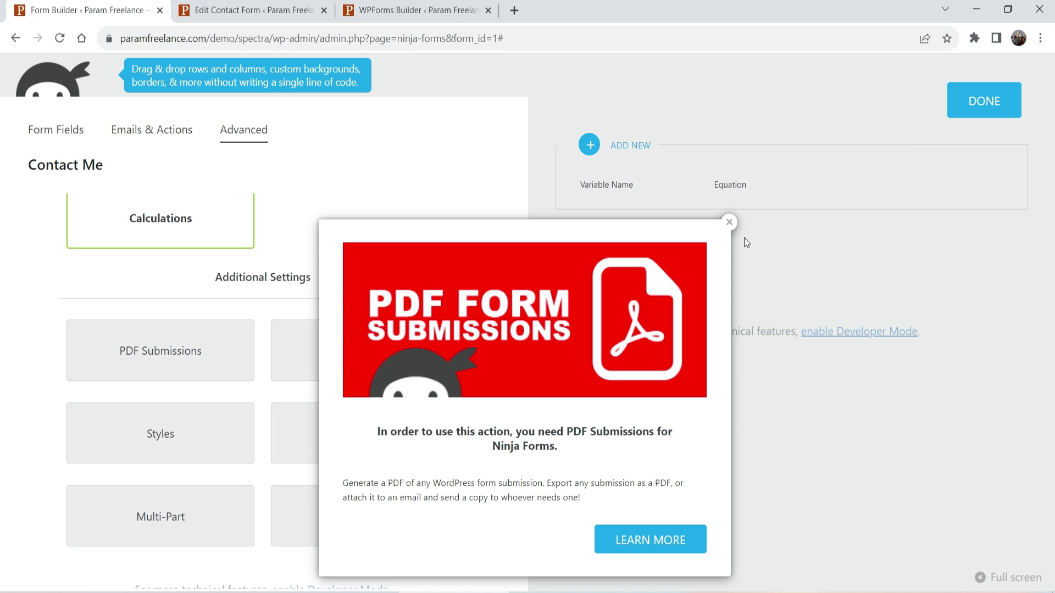
click(730, 222)
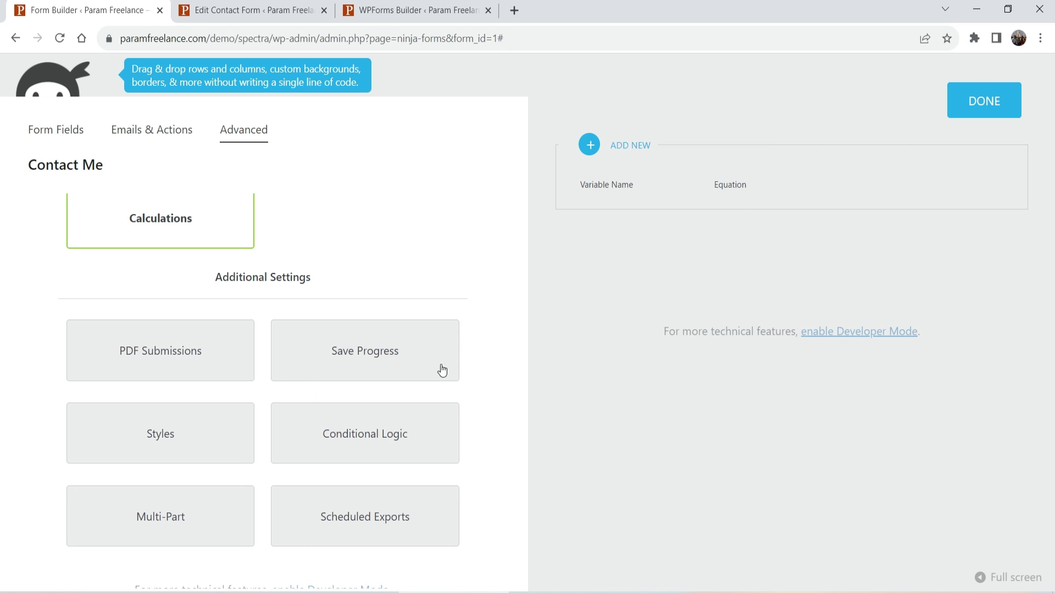
scroll(384, 351, up, 2)
click(968, 106)
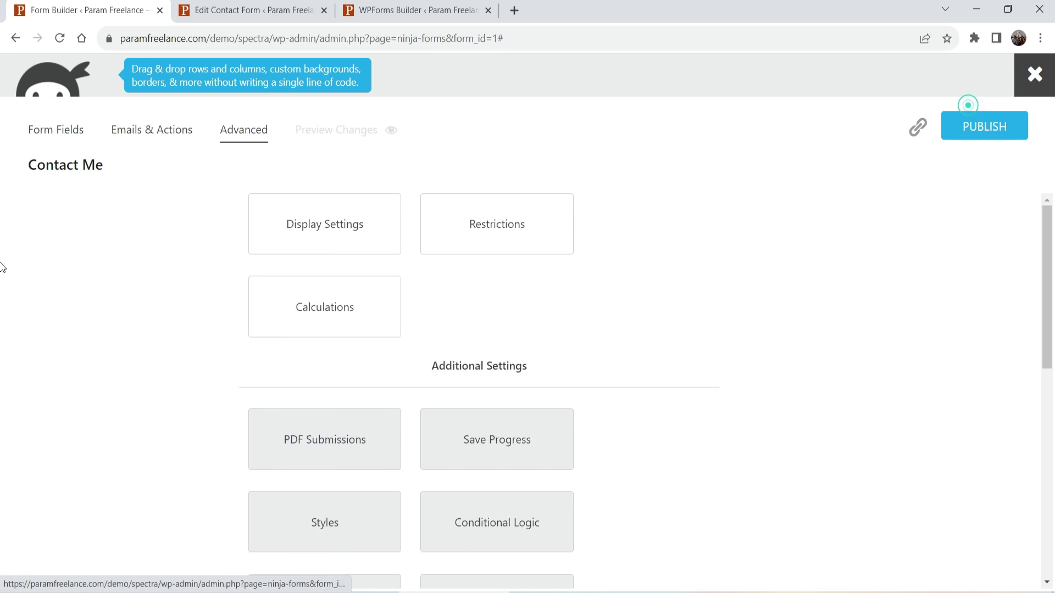
Publish the Contact Me form and copy its [ninja_form id=1] shortcode from the forms list.
click(996, 132)
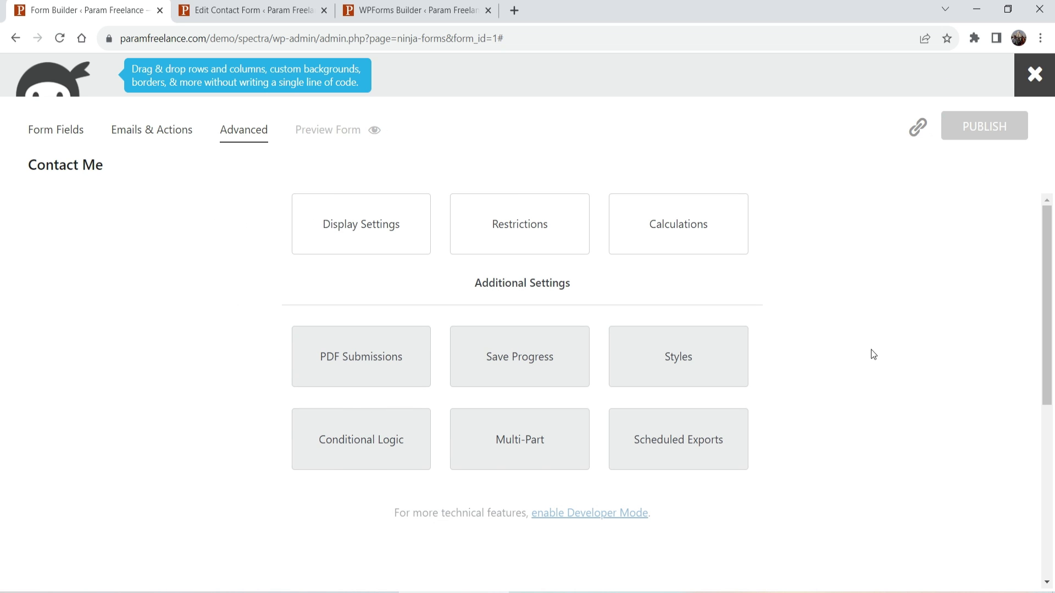
click(1034, 74)
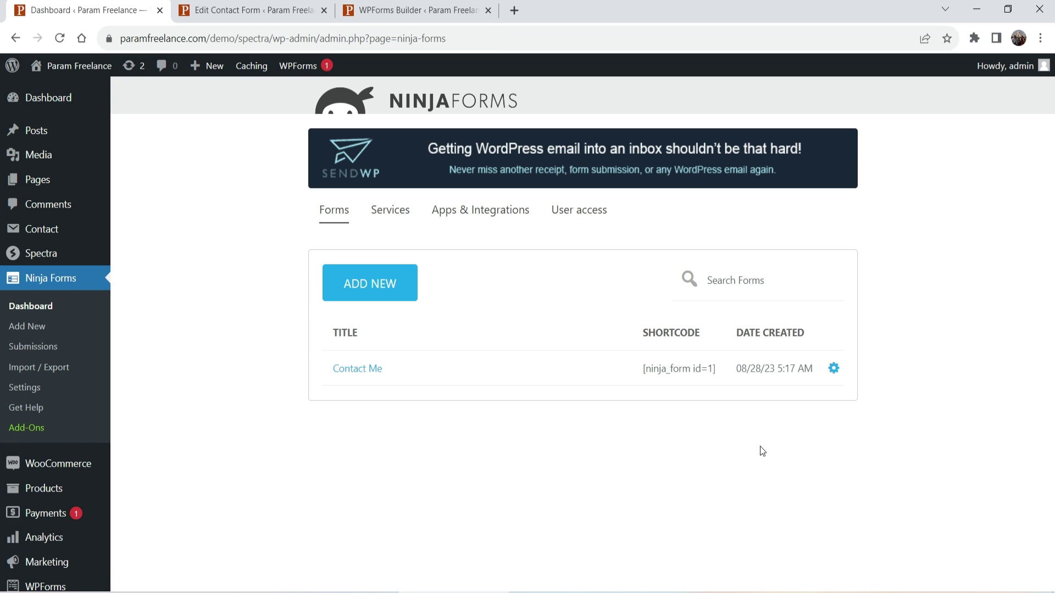
triple_click(671, 369)
key(ctrl+c)
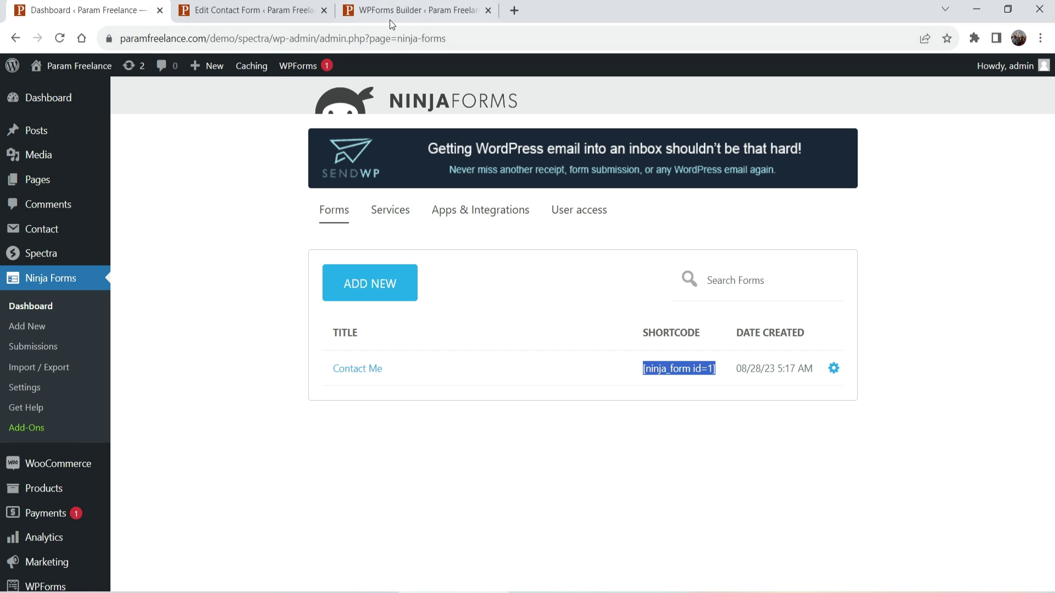
click(259, 11)
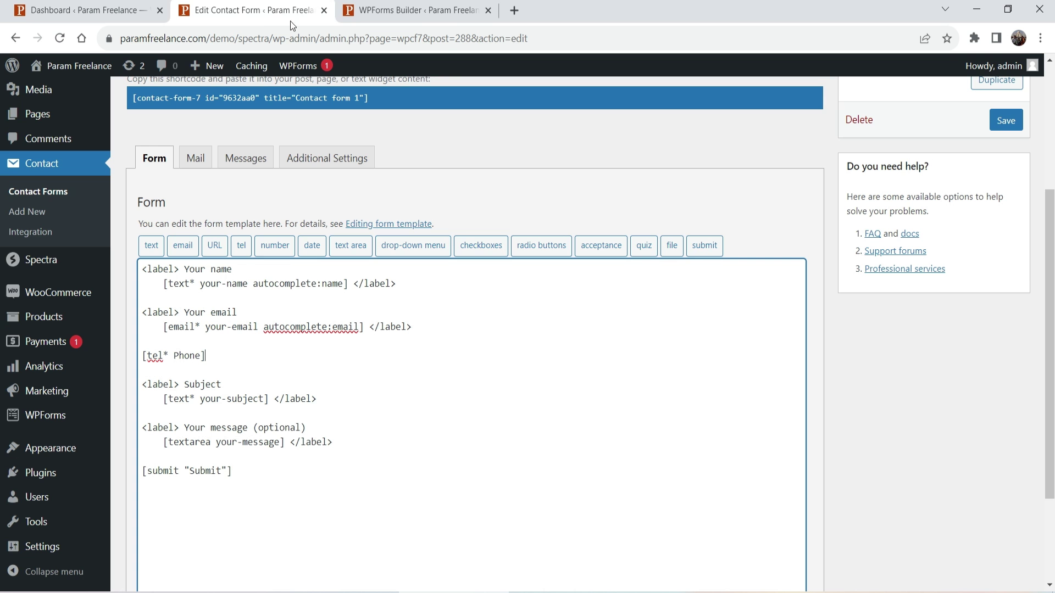
Open the Demo page's editor in a new tab from All Pages.
click(38, 116)
click(594, 121)
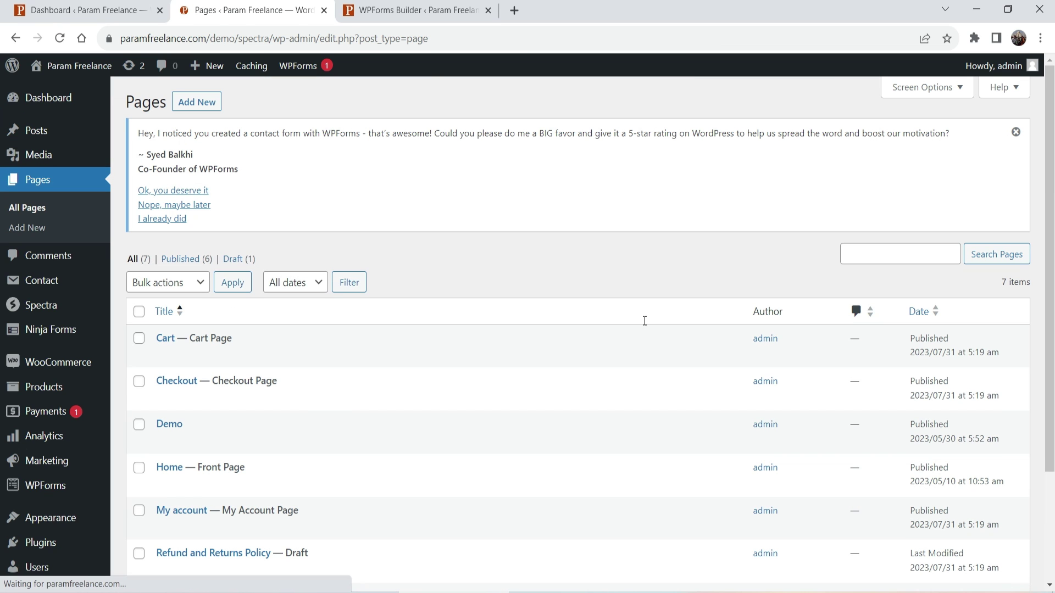
mouse_move(192, 454)
right_click(166, 443)
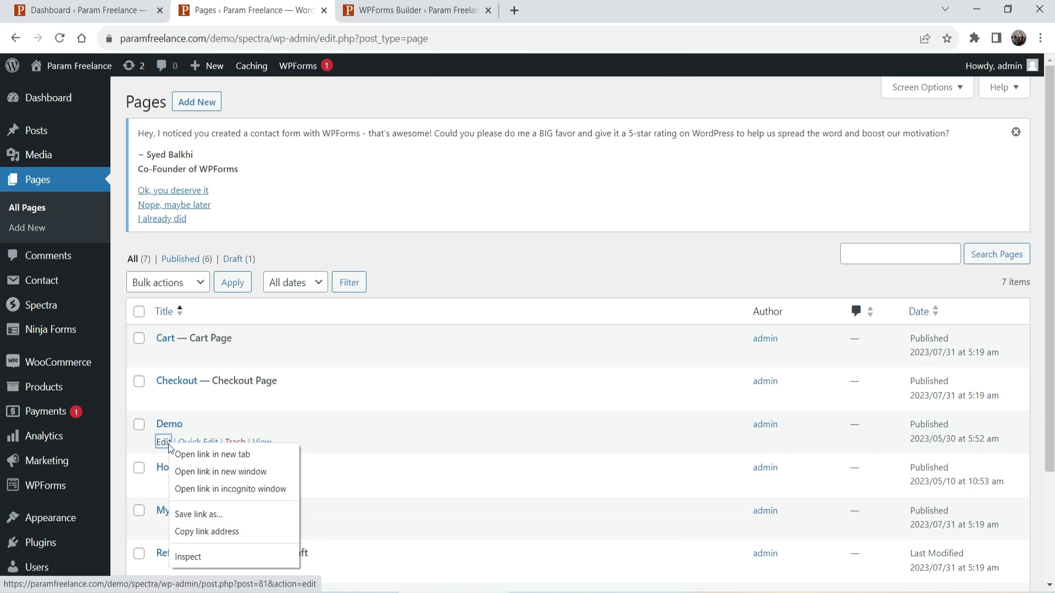
click(211, 455)
click(393, 14)
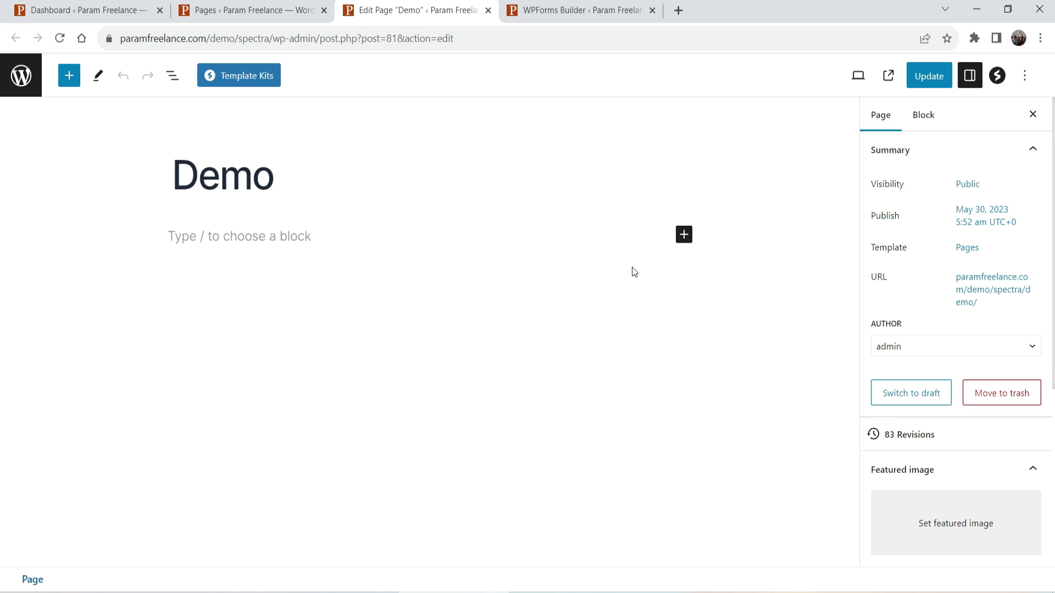
Add a Columns block with the 25/50/25 three-column layout.
click(684, 235)
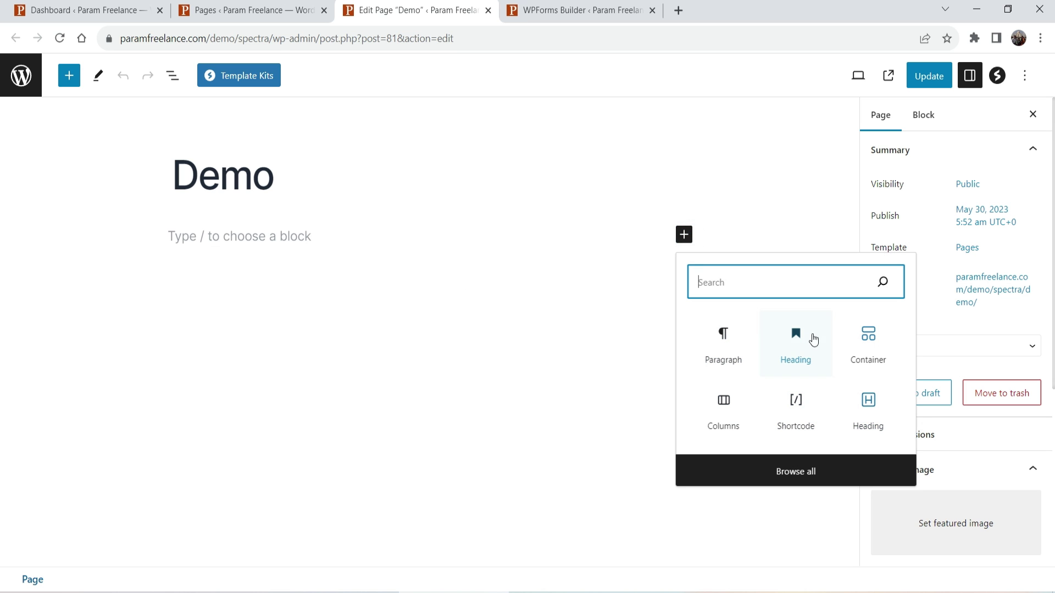
text(colu)
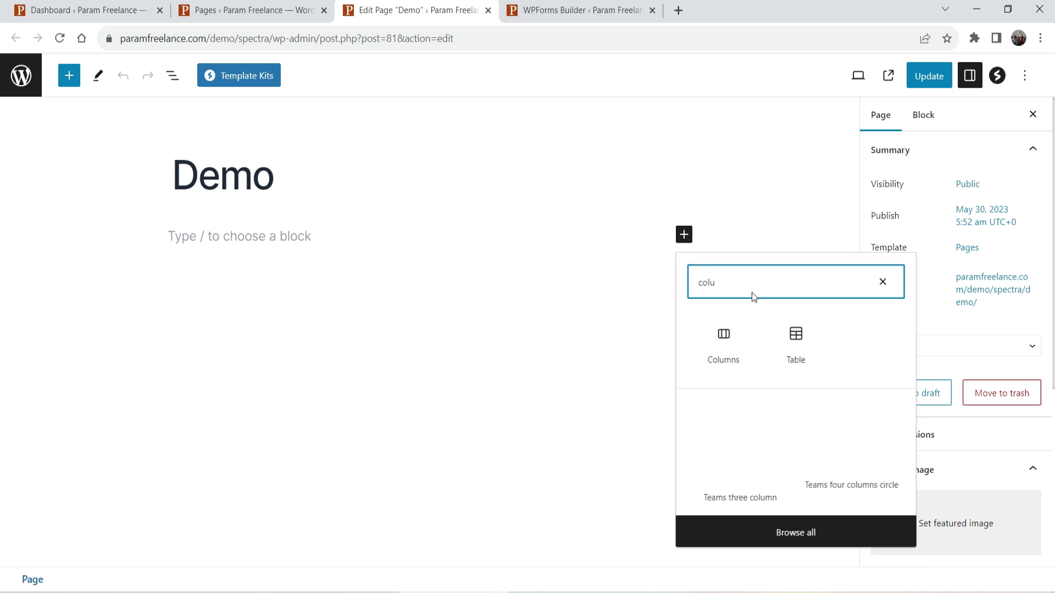
click(723, 347)
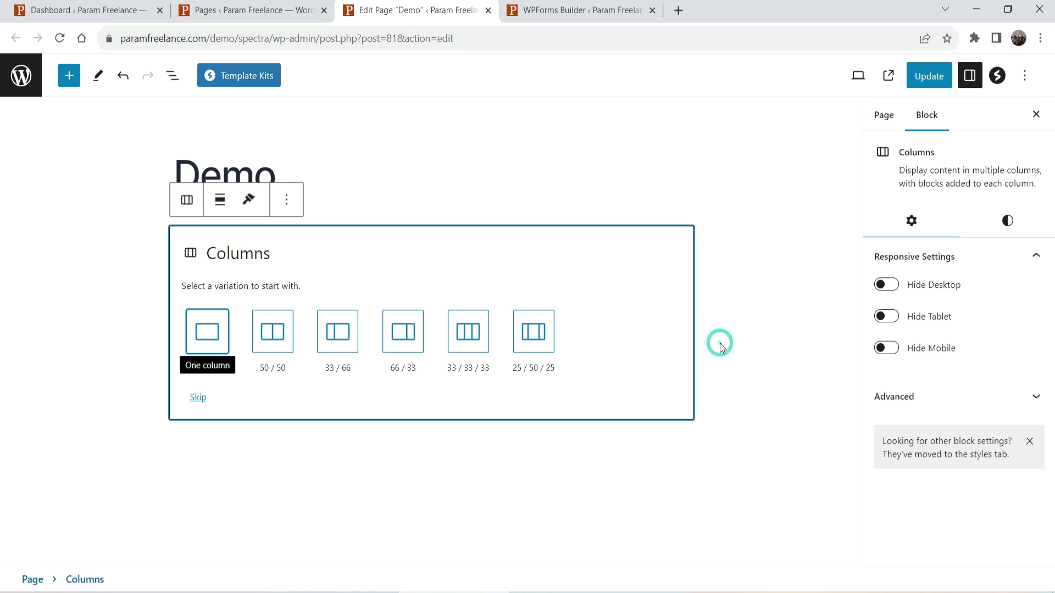
click(531, 347)
Paste [ninja_form id=1] into a Shortcode block in the middle column and update the page.
click(424, 245)
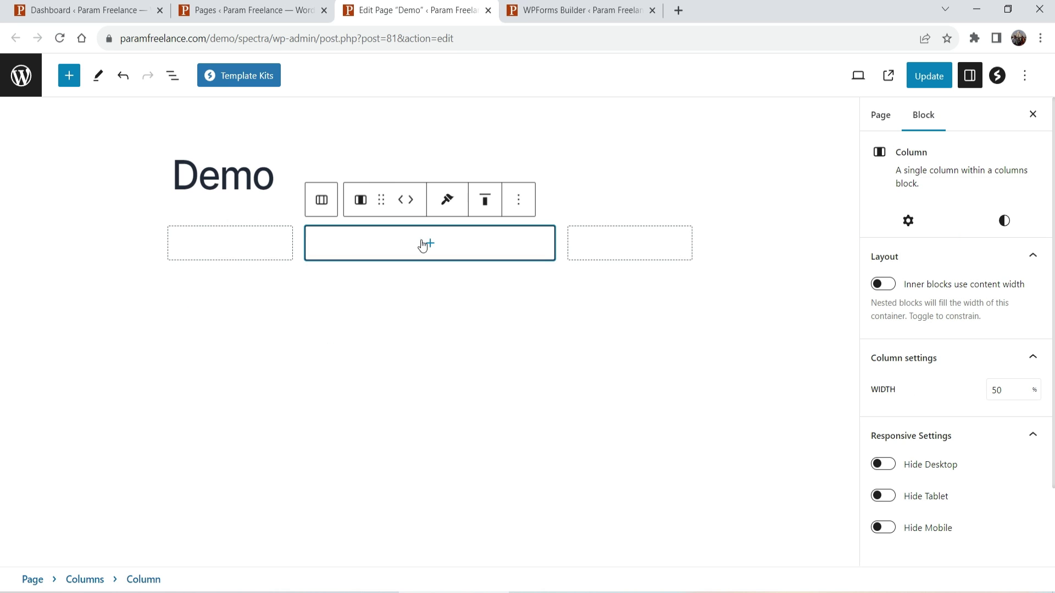
click(430, 243)
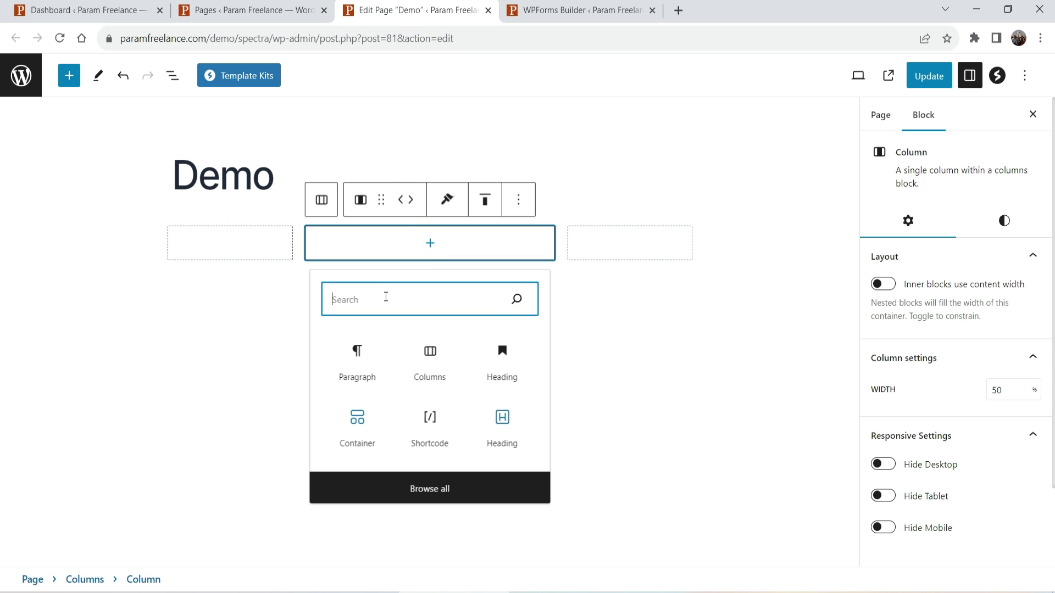
text(short)
click(356, 390)
click(361, 285)
key(ctrl+v)
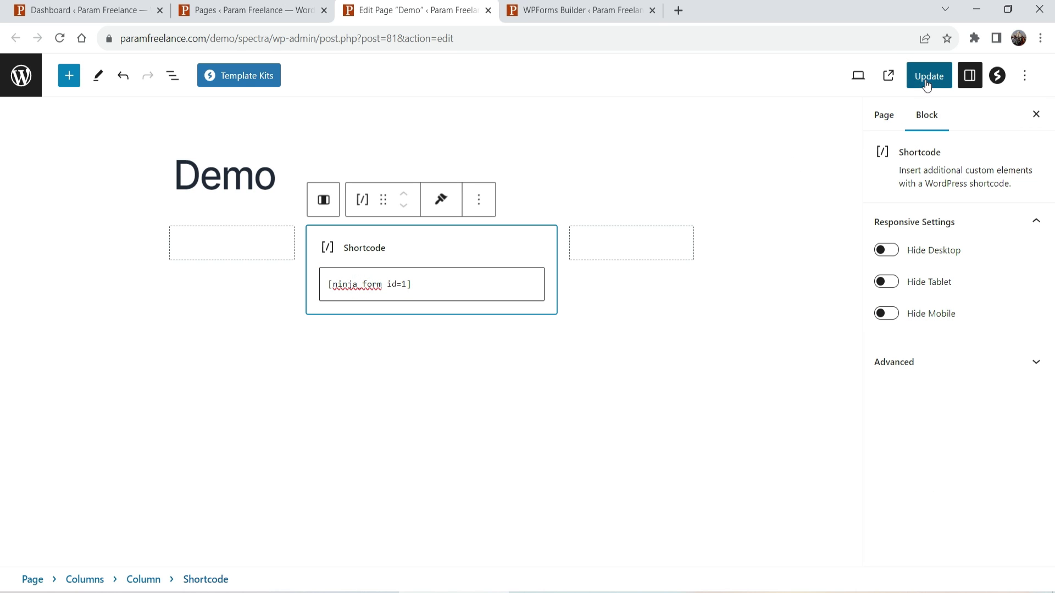
click(928, 80)
right_click(137, 545)
Open the live Demo page and point out the form's Recaptcha and 'What is 2 + 2?' fields.
click(207, 432)
key(ctrl+Tab)
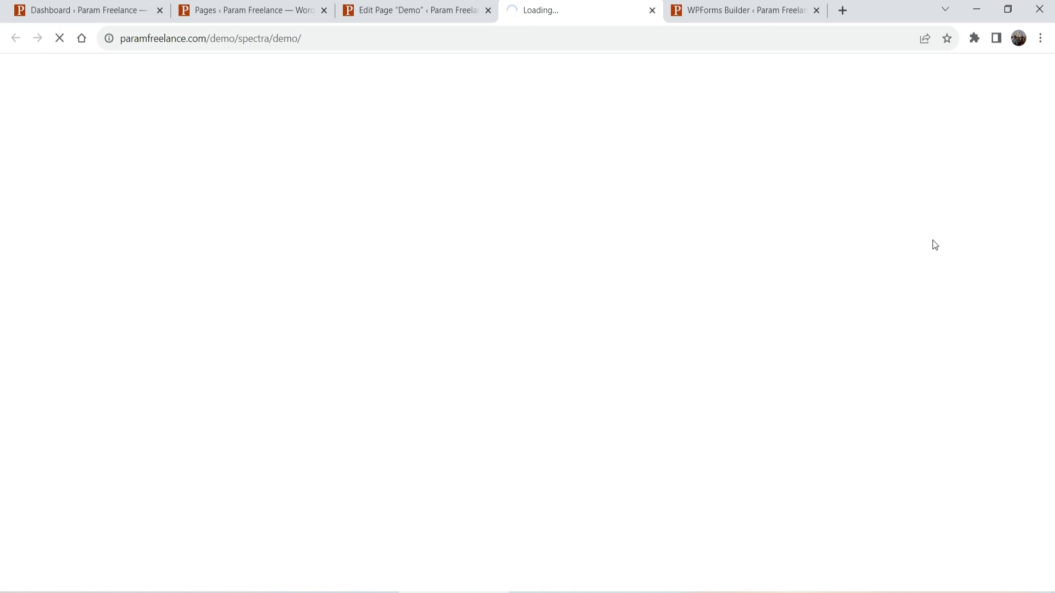
scroll(848, 250, down, 4)
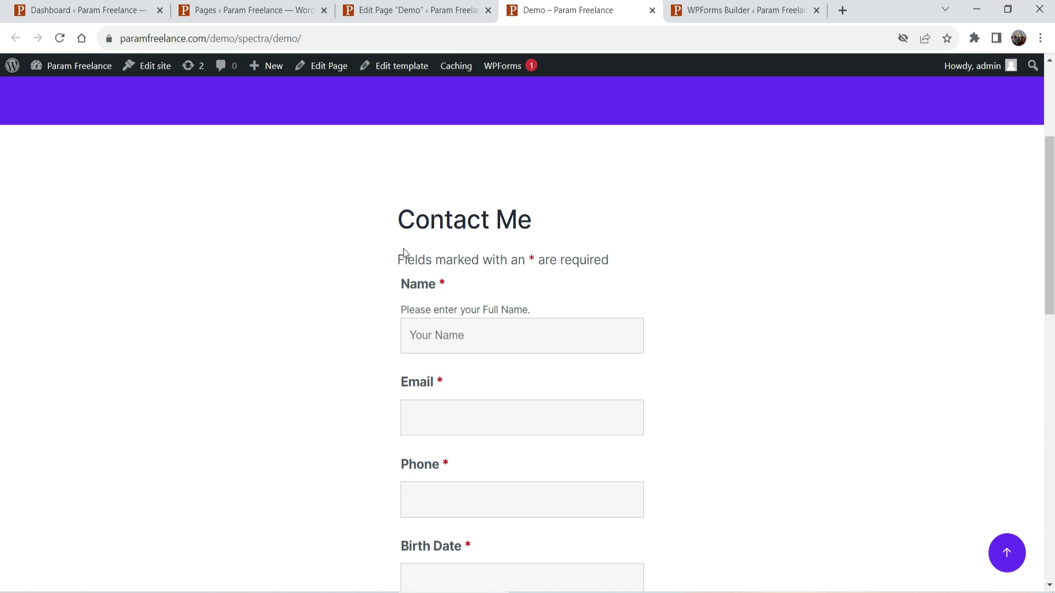
scroll(609, 282, down, 3)
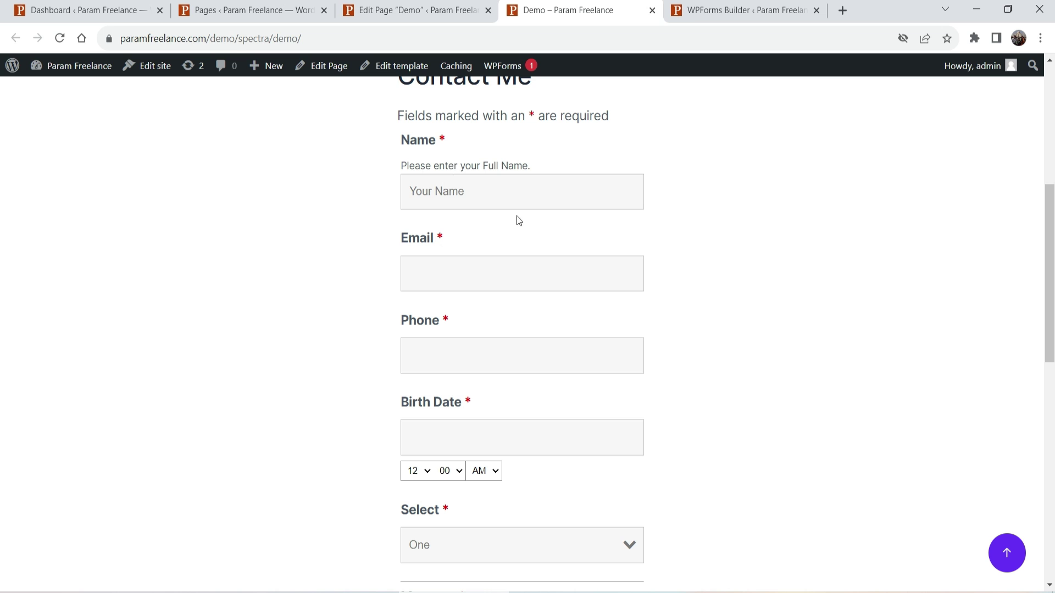
scroll(605, 319, down, 1)
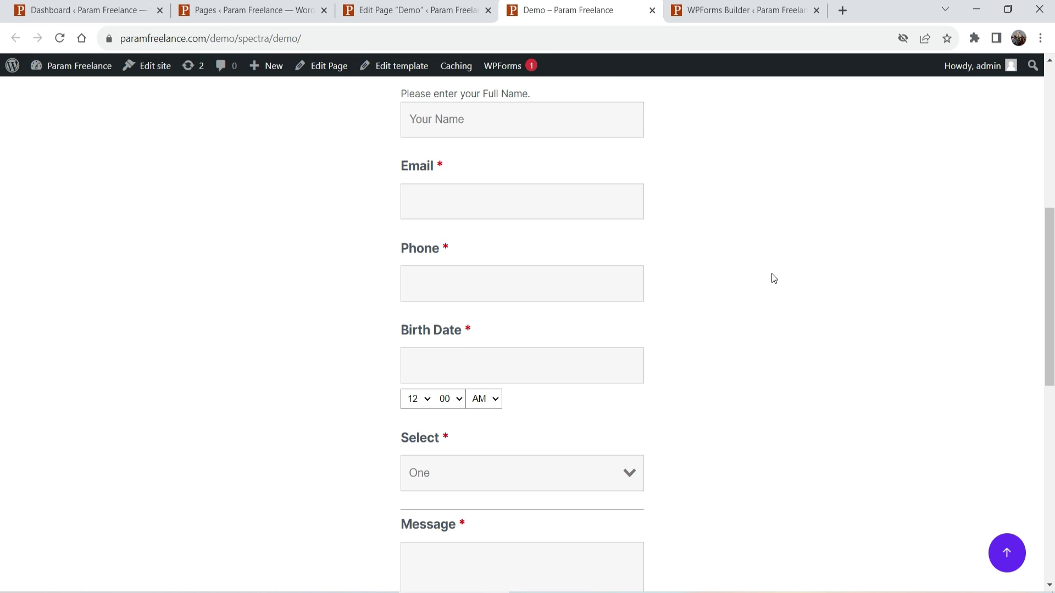
scroll(607, 313, down, 3)
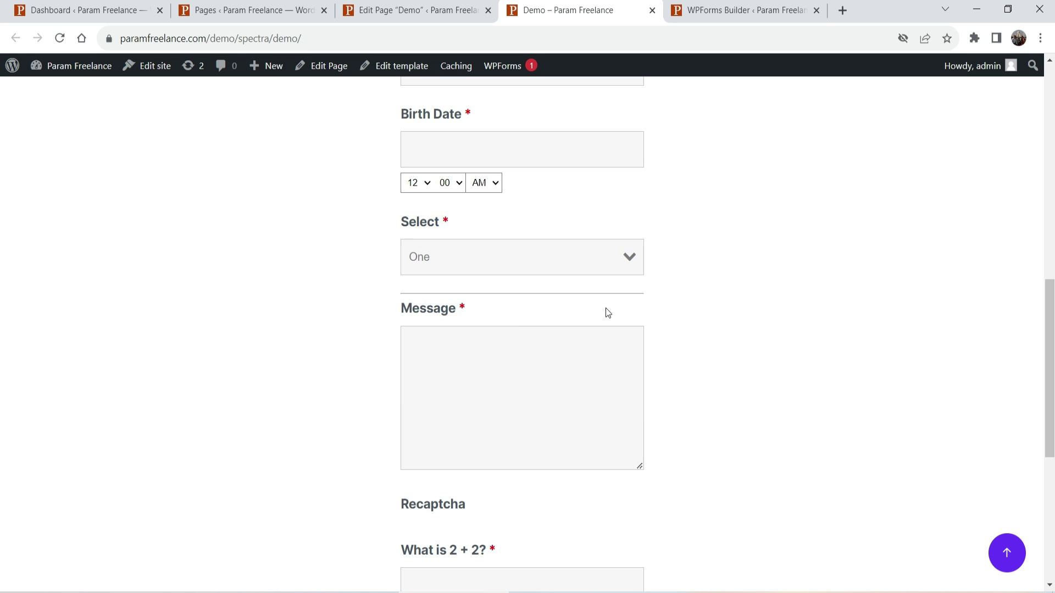
scroll(486, 362, down, 2)
double_click(450, 364)
click(494, 354)
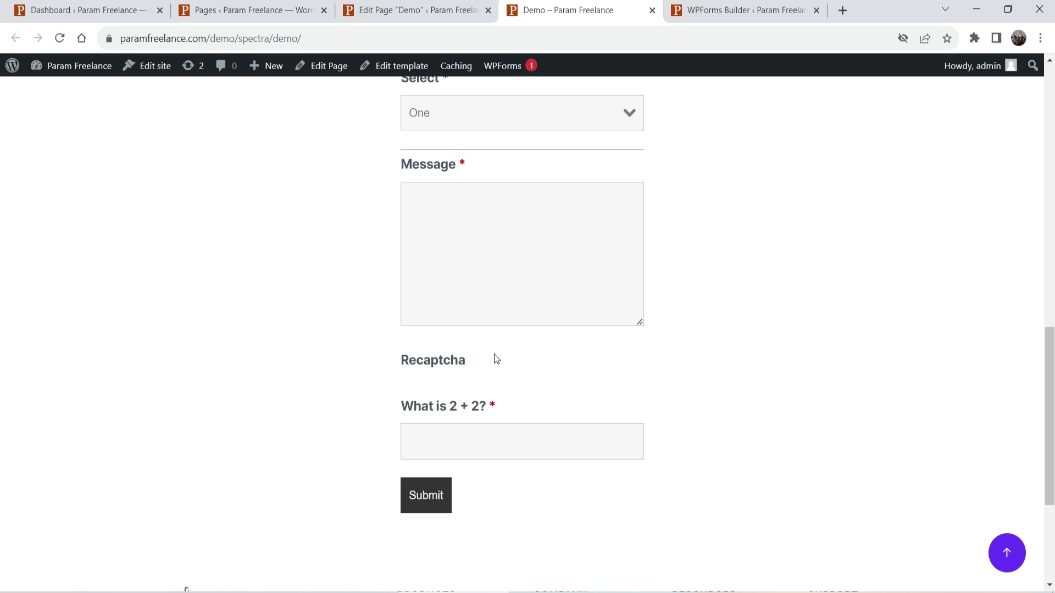
triple_click(509, 412)
click(490, 447)
Enter the tester's name and accept the saved email and phone suggestion.
scroll(802, 367, up, 6)
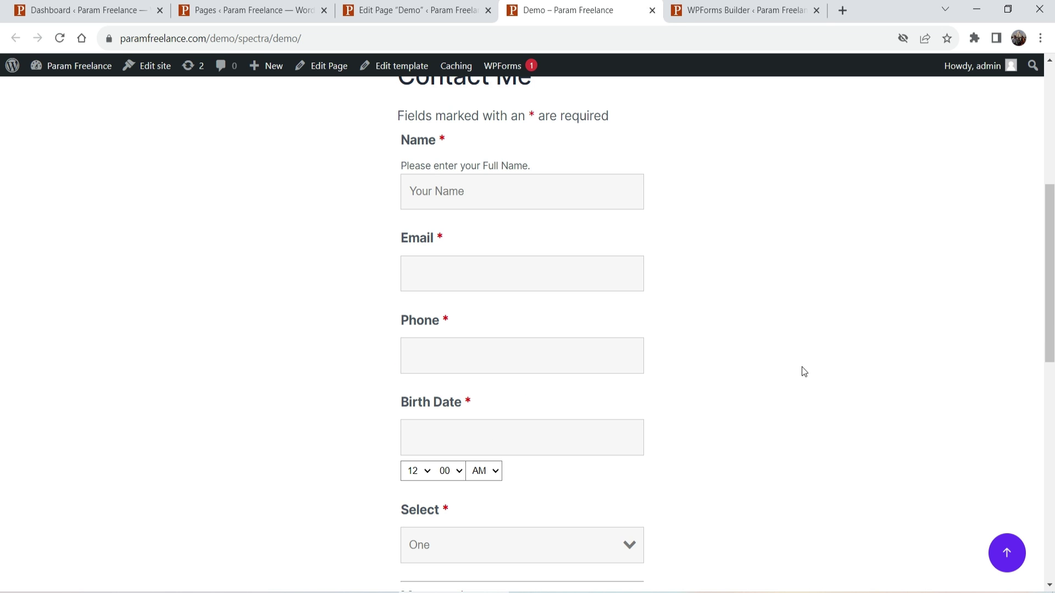
key(Tab)
text(suppo)
click(531, 312)
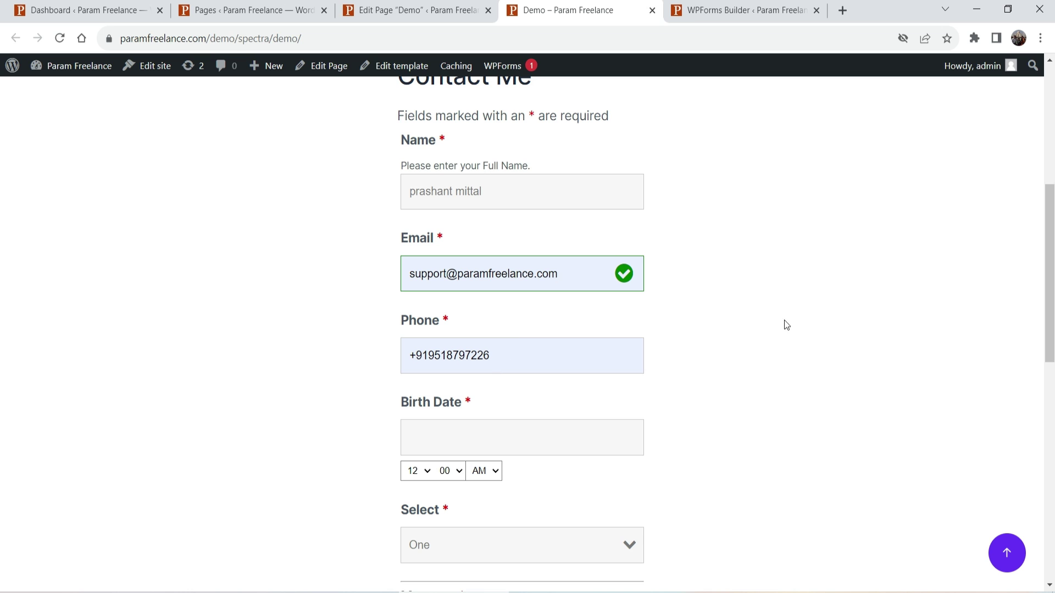
Set Birth Date to 08/04/2023 with the time 06:30.
scroll(785, 324, down, 4)
click(483, 226)
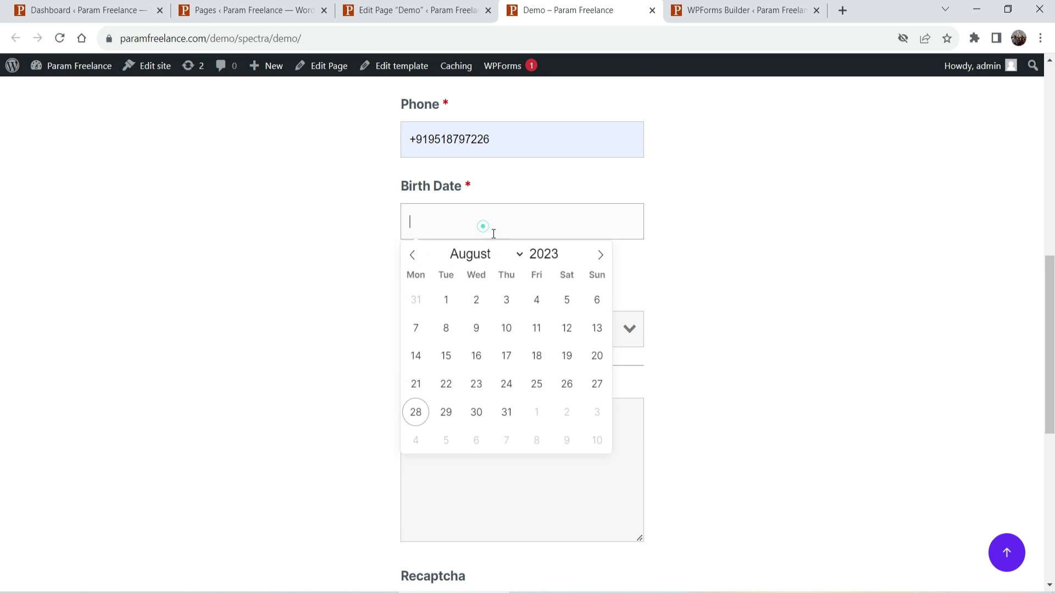
click(541, 303)
click(414, 257)
click(414, 271)
click(448, 254)
click(447, 278)
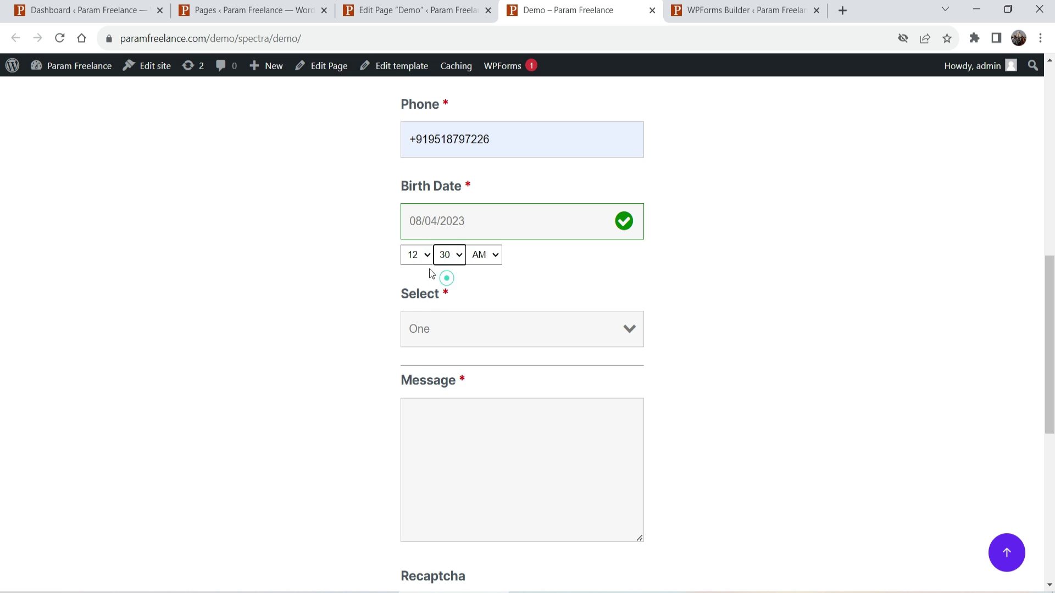
click(416, 255)
click(414, 345)
click(556, 266)
Choose Two in the Select field and enter the message 'testing the form'.
click(486, 338)
click(455, 376)
click(775, 326)
click(476, 435)
text(testing the form)
Answer 4 to 'What is 2 + 2?', submit, and highlight the recaptcha error.
scroll(488, 432, down, 5)
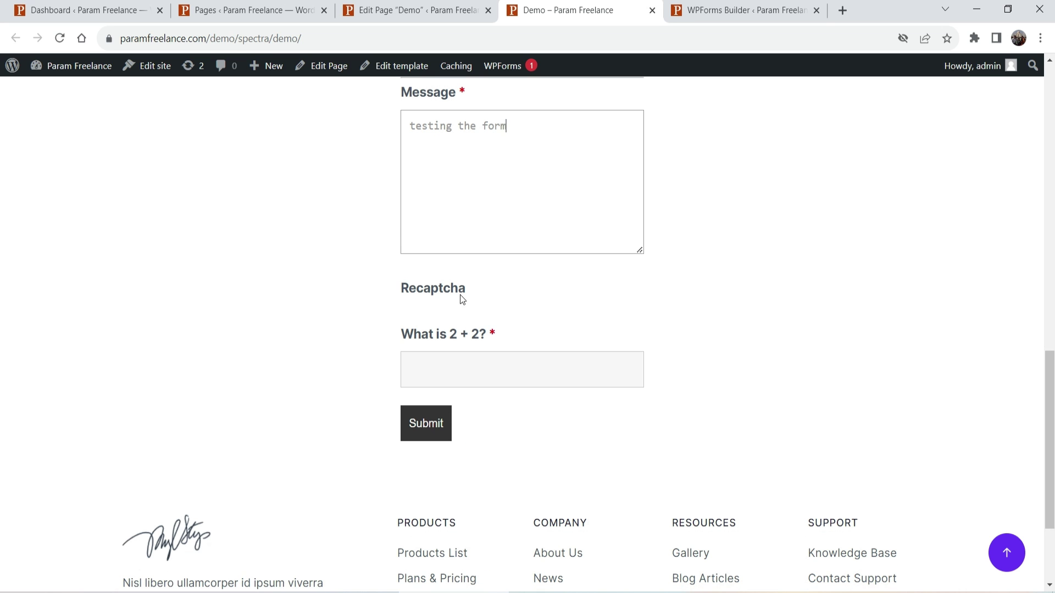
click(461, 358)
text(4)
click(431, 423)
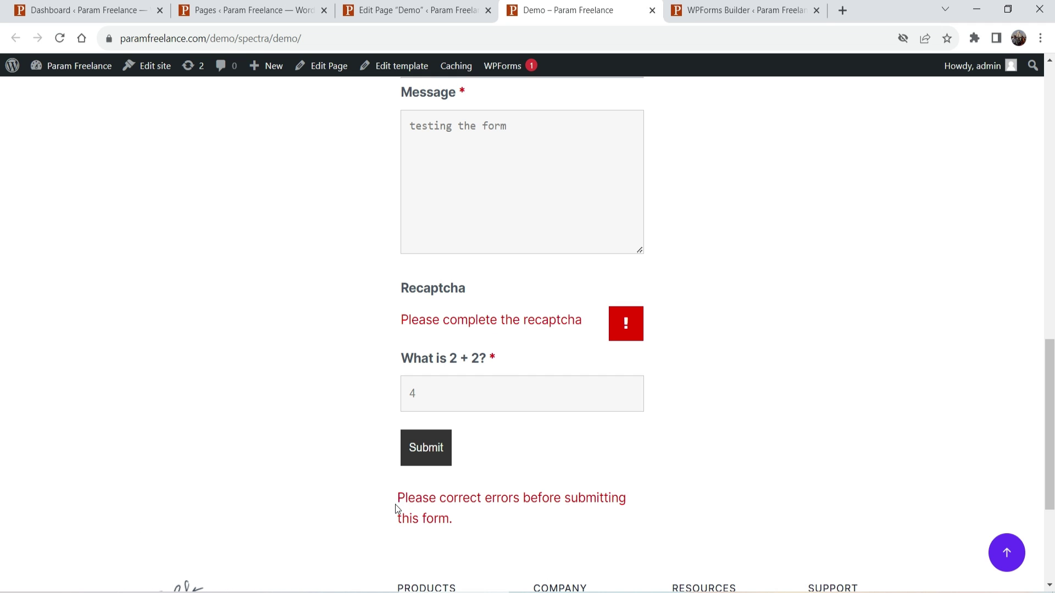
drag(394, 504, 480, 514)
click(547, 522)
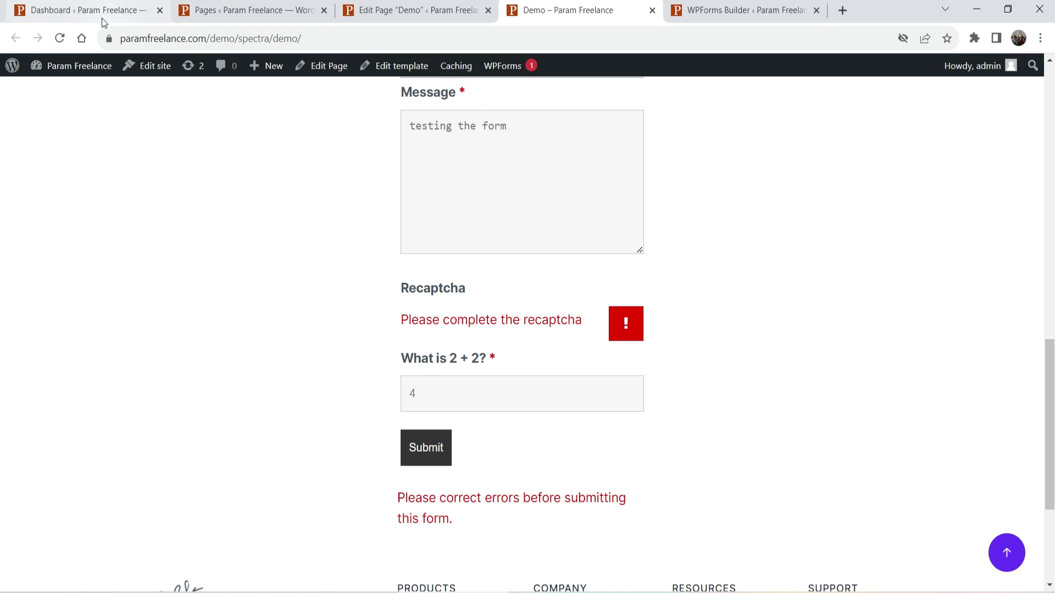
Open the Contact Me form in the Ninja Forms builder.
click(231, 9)
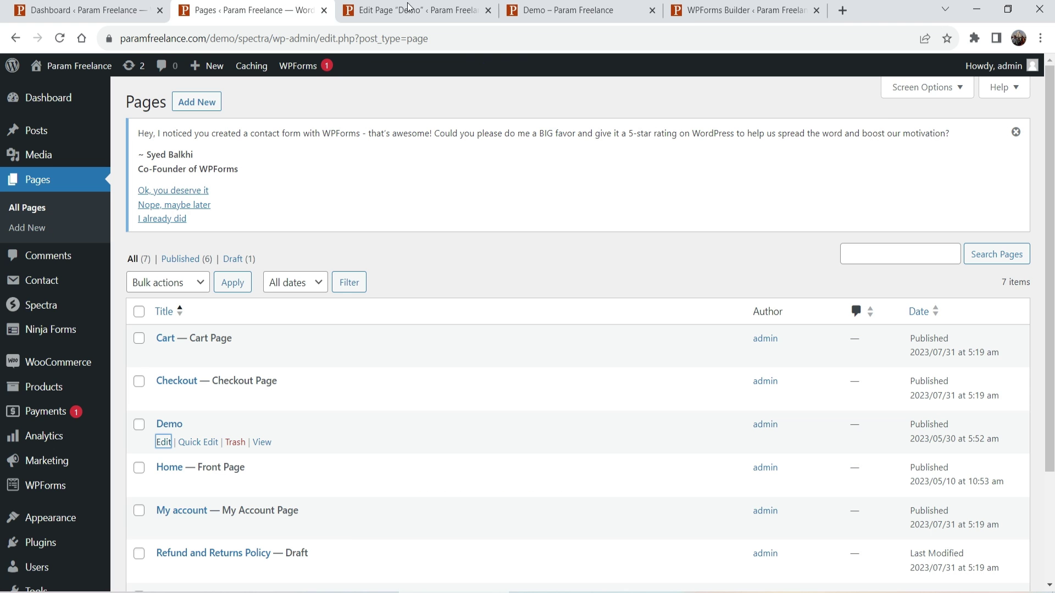
click(412, 7)
click(77, 10)
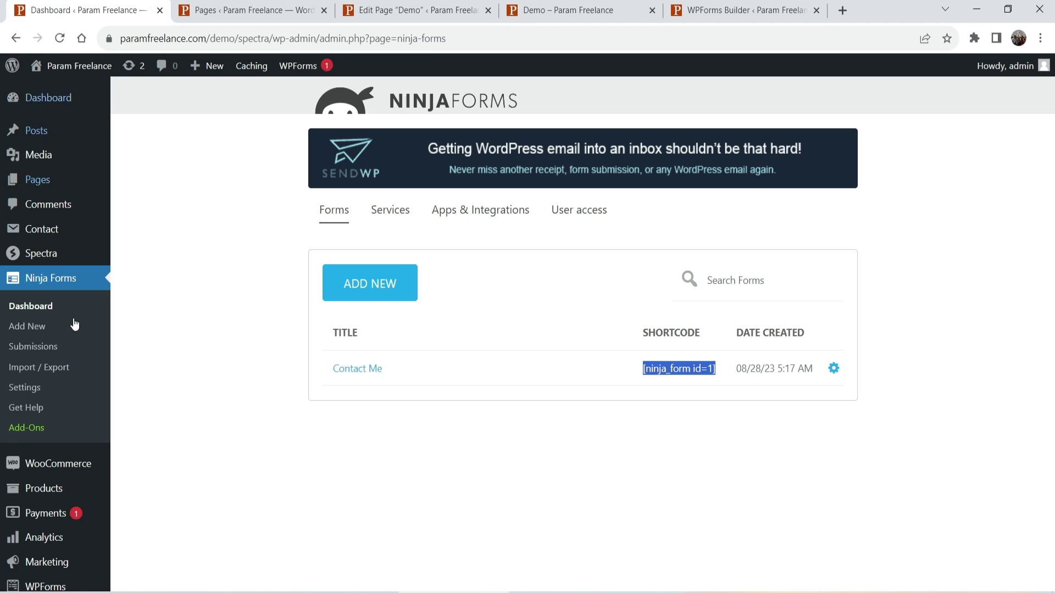
click(360, 369)
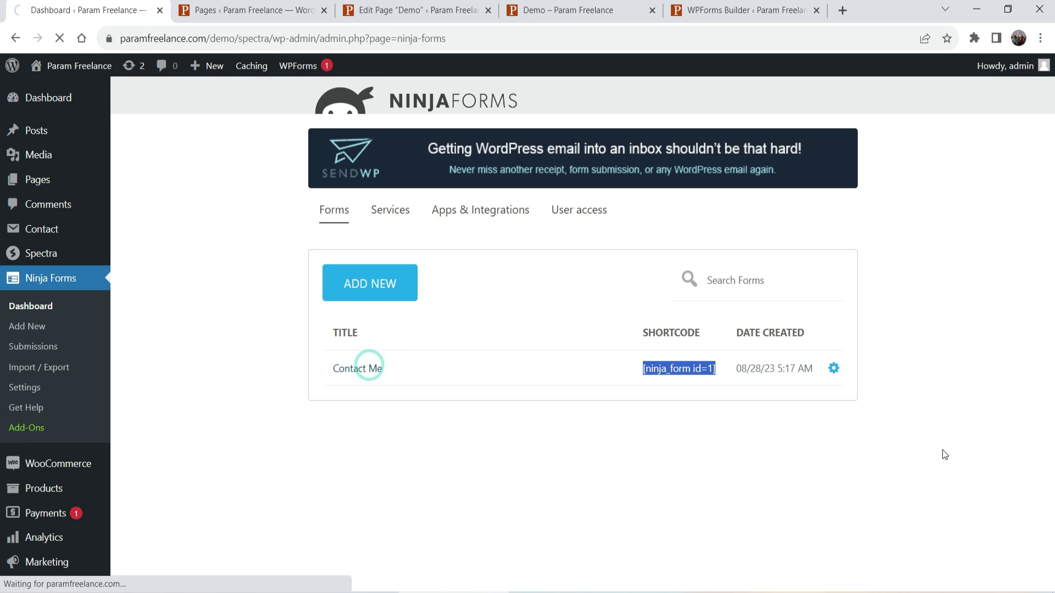
scroll(808, 367, down, 3)
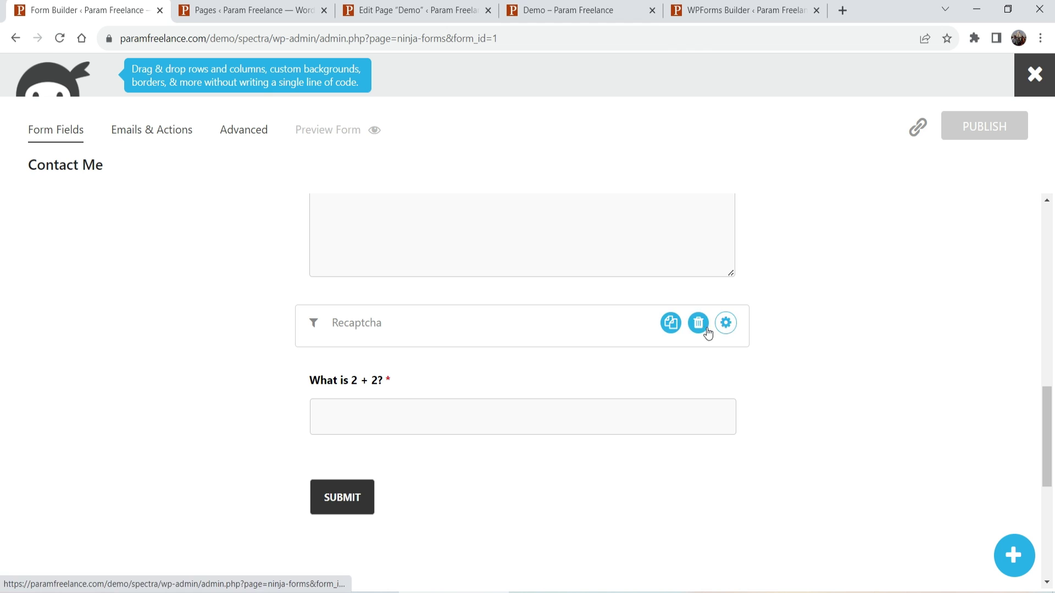
Delete the Recaptcha field, confirm the 2 + 2 answer is 4, and publish the form.
click(703, 329)
click(575, 329)
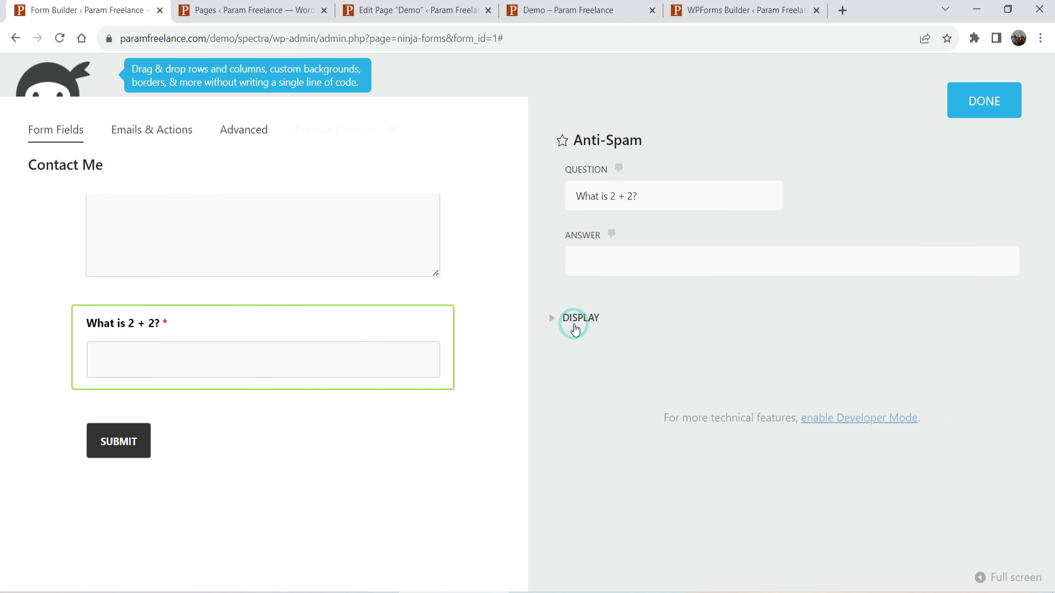
click(602, 266)
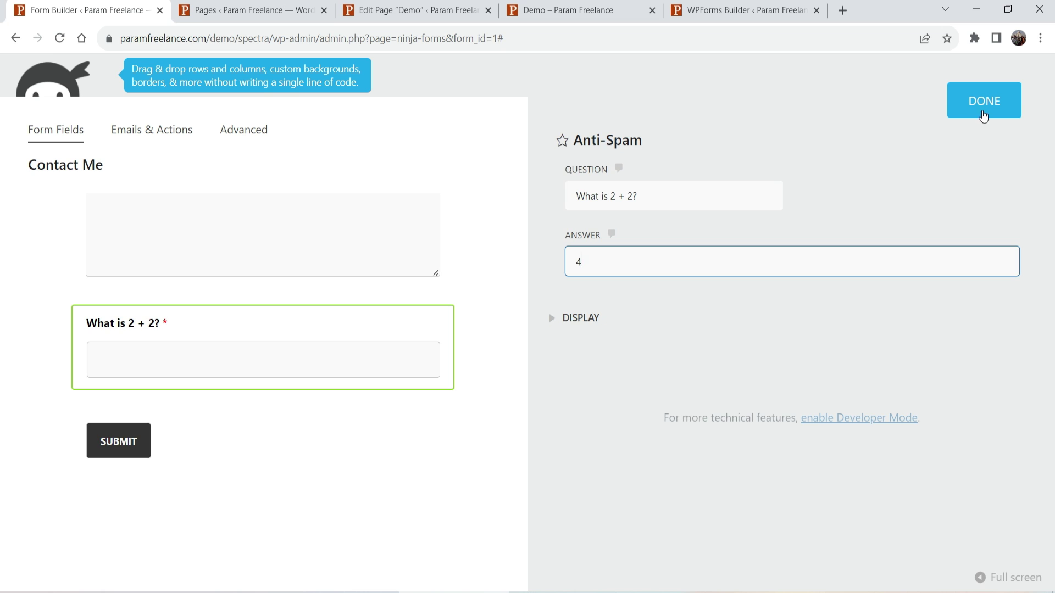
click(984, 104)
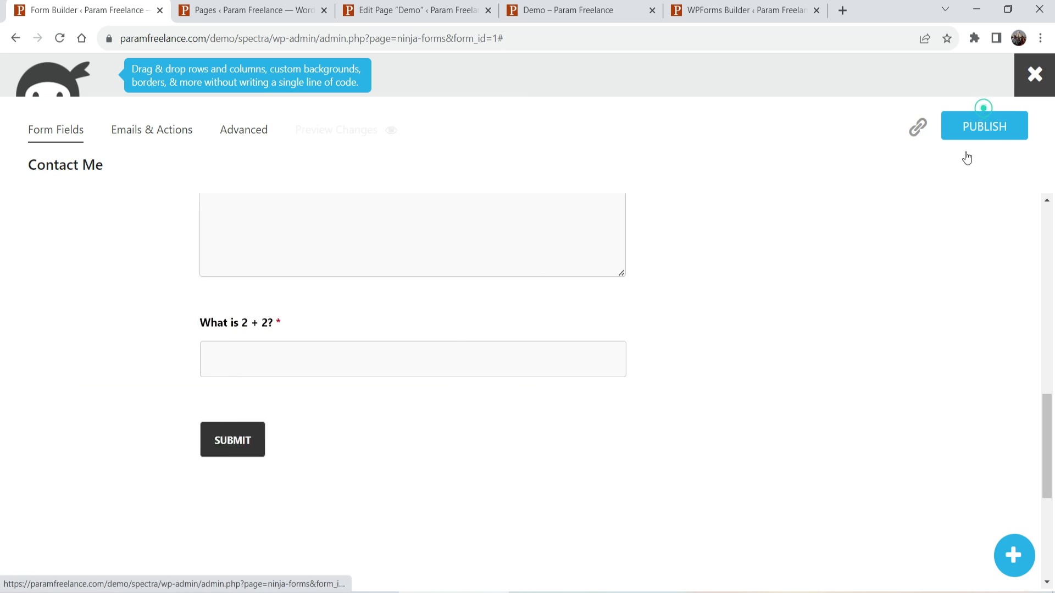
click(1013, 131)
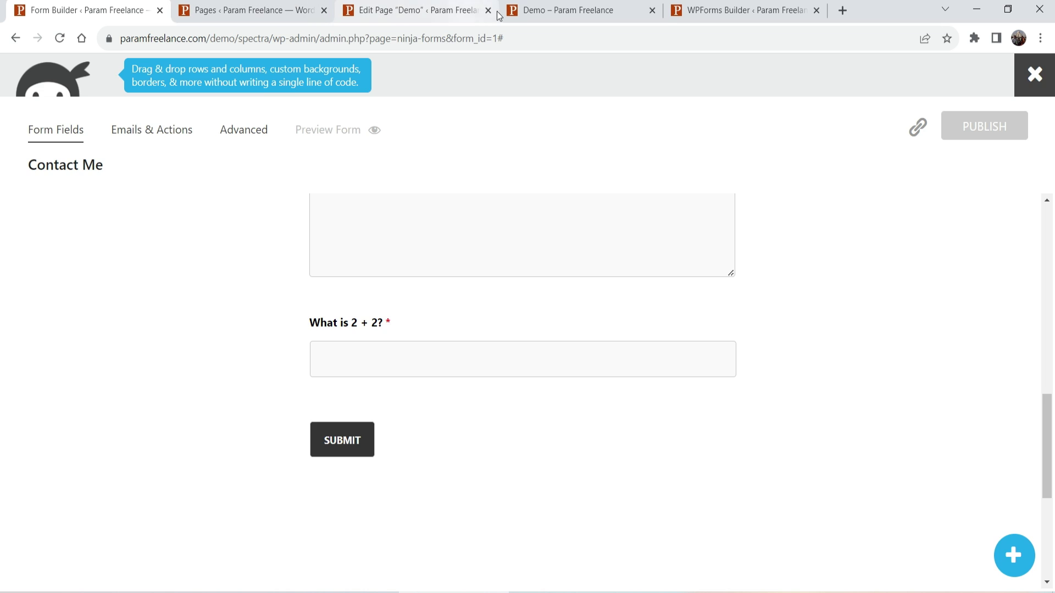
click(577, 11)
Reload the Demo page and enter the tester's name, email address and phone number.
click(59, 38)
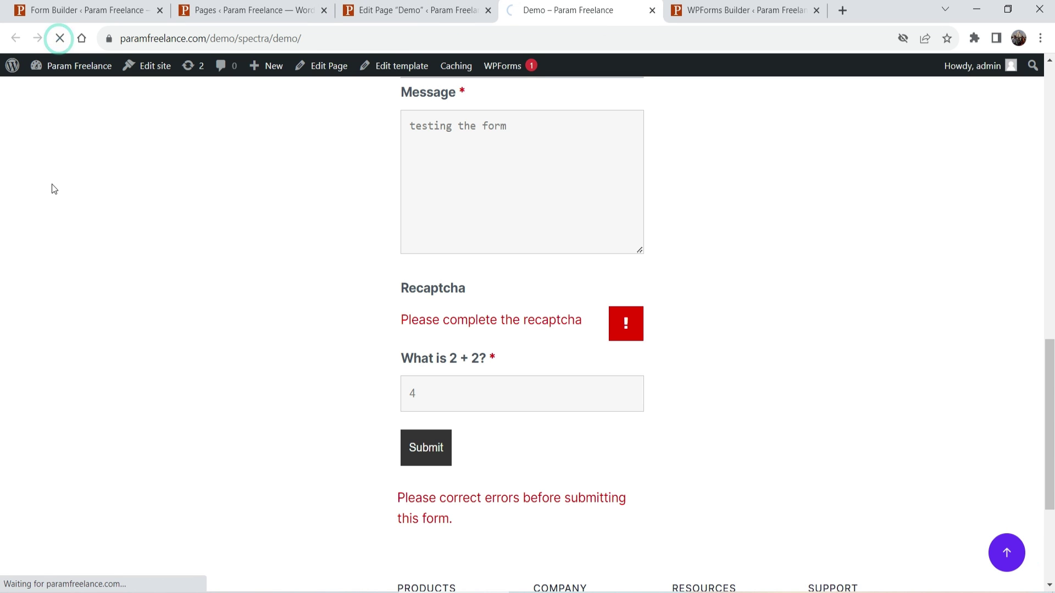
scroll(54, 208, up, 10)
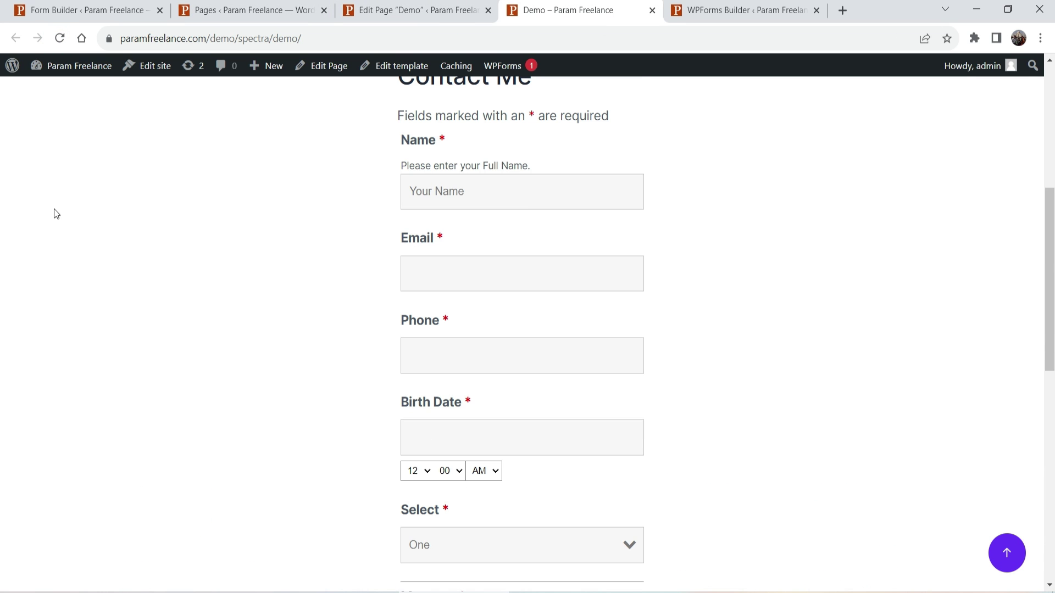
click(517, 191)
key(Tab)
key(Tab)
key(Tab)
Set the birth date, choose Two in Select, and enter the message 'Testing the form'.
scroll(525, 344, down, 4)
click(416, 254)
click(463, 328)
click(462, 370)
click(461, 421)
text(Testing the form)
Submit with the wrong answer 5, then with 4, and highlight the success message.
scroll(513, 426, down, 3)
click(471, 467)
text(4)
double_click(419, 466)
text(5)
click(422, 531)
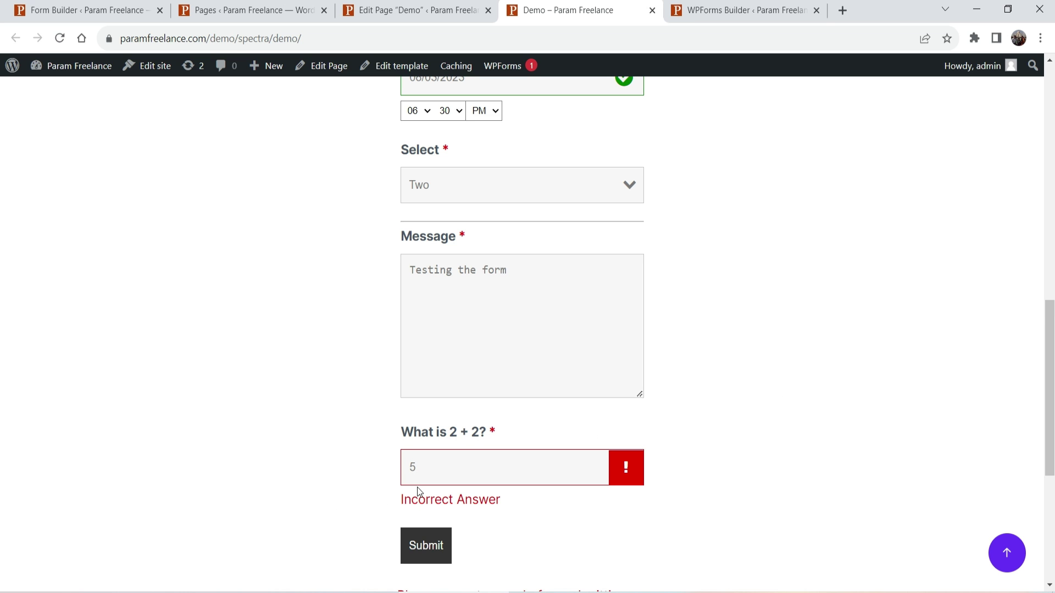
text(4)
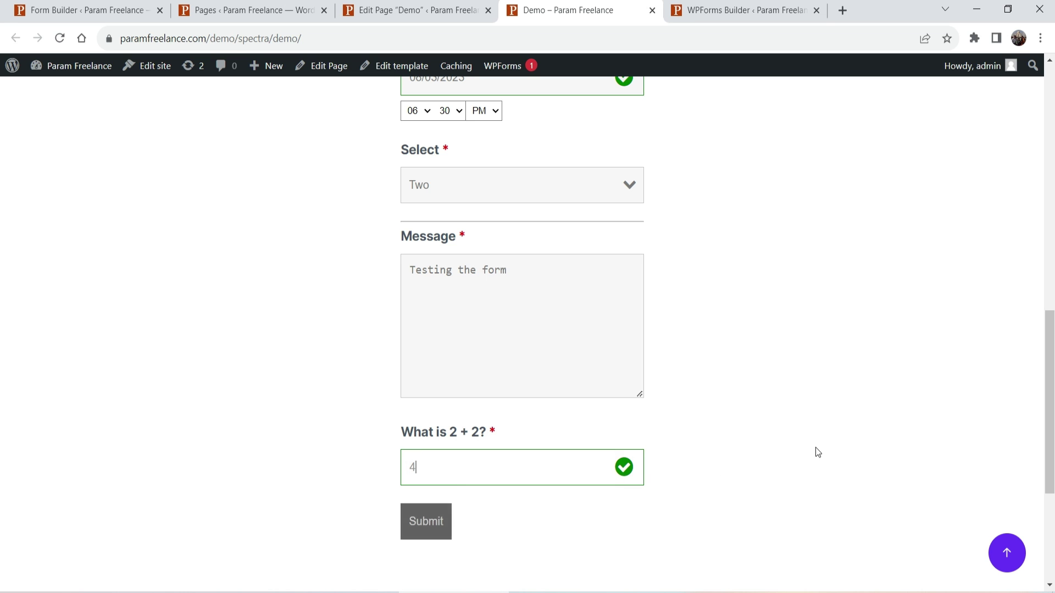
click(440, 517)
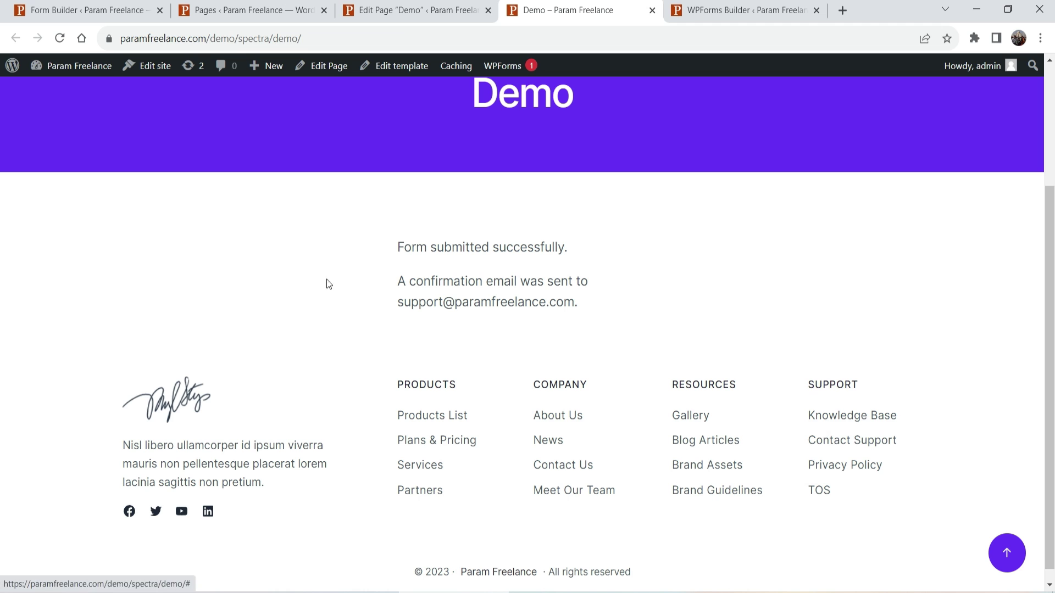
drag(401, 247, 620, 252)
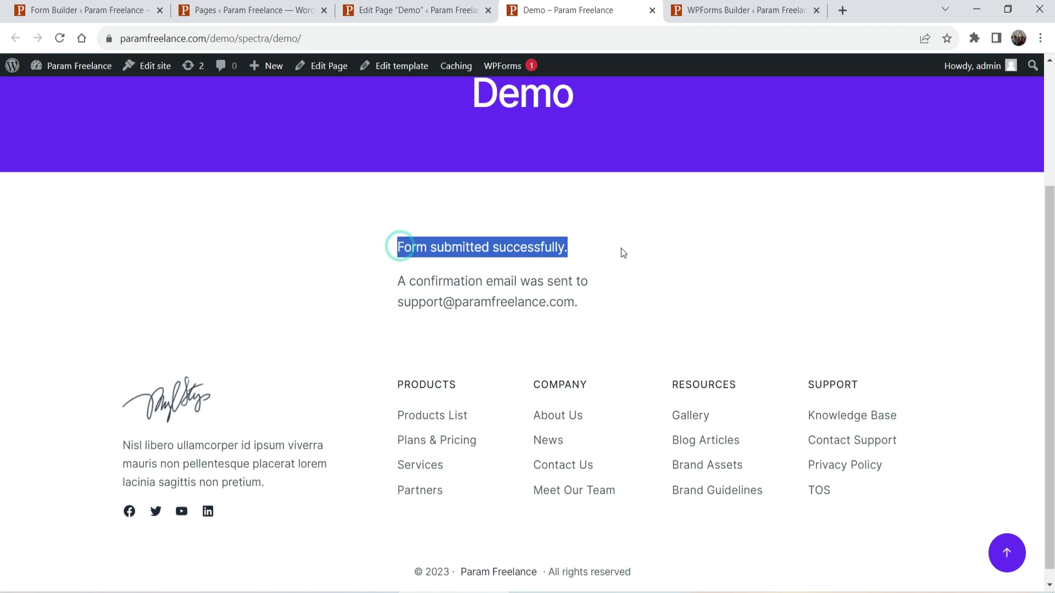
drag(397, 282, 612, 308)
click(639, 307)
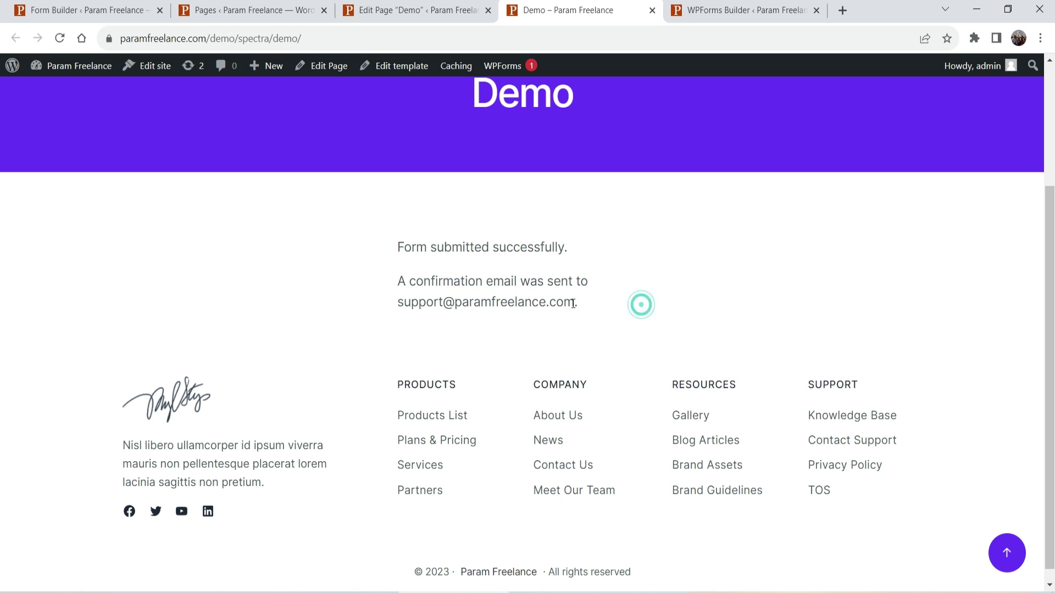
Close the form builder and show Contact Me submissions, highlighting the 'Testing the form' entry.
click(52, 11)
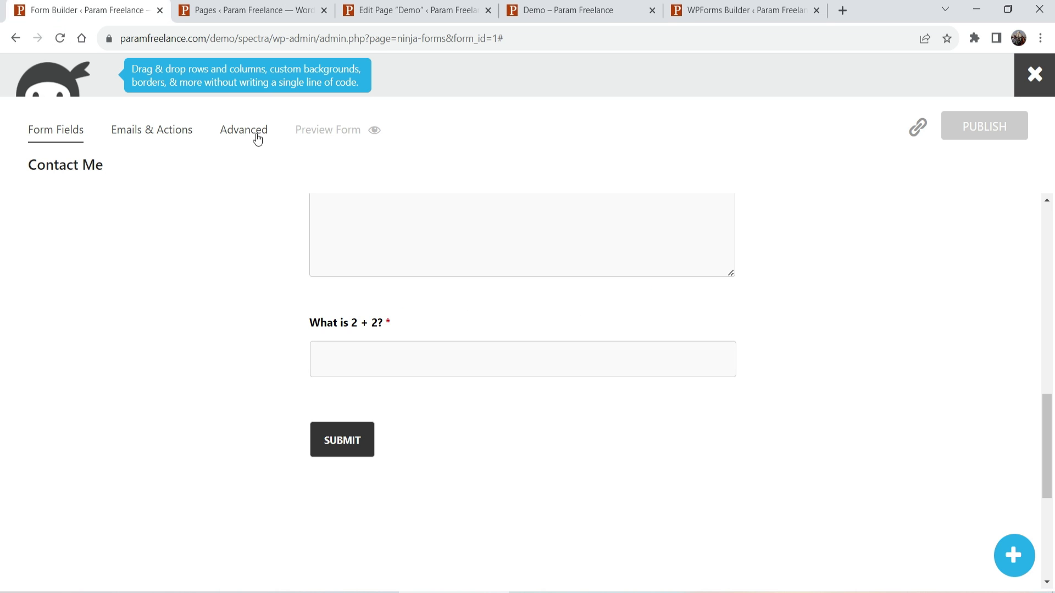
click(1029, 75)
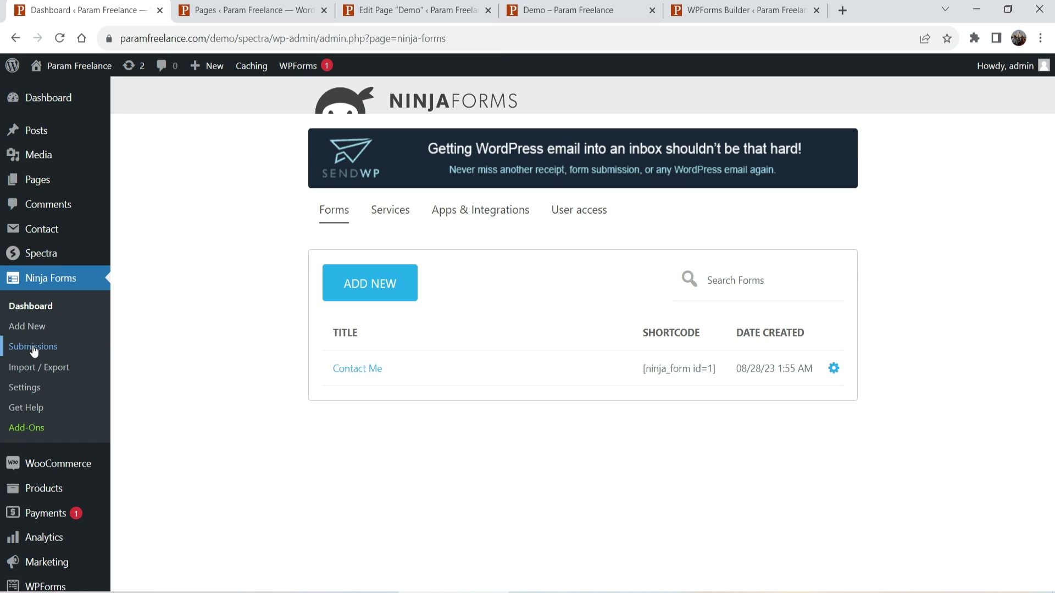
click(31, 346)
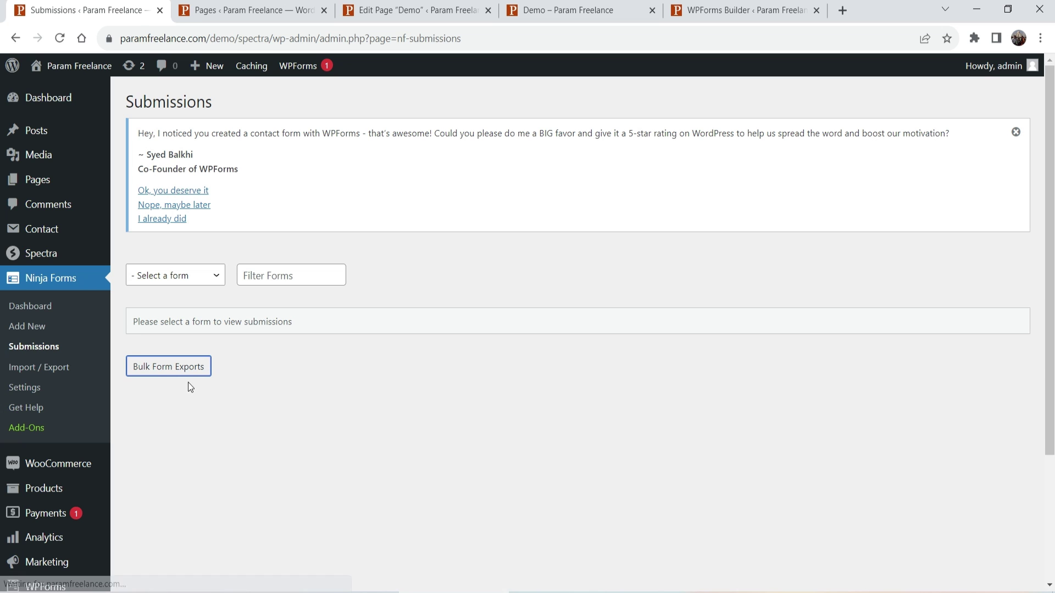
click(214, 282)
click(199, 305)
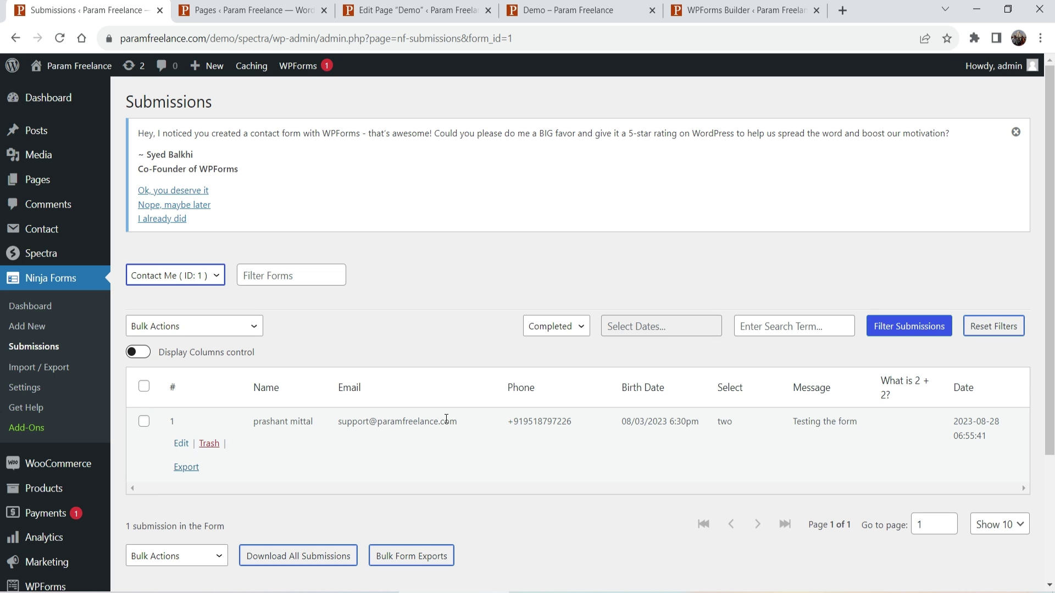
drag(255, 422, 799, 422)
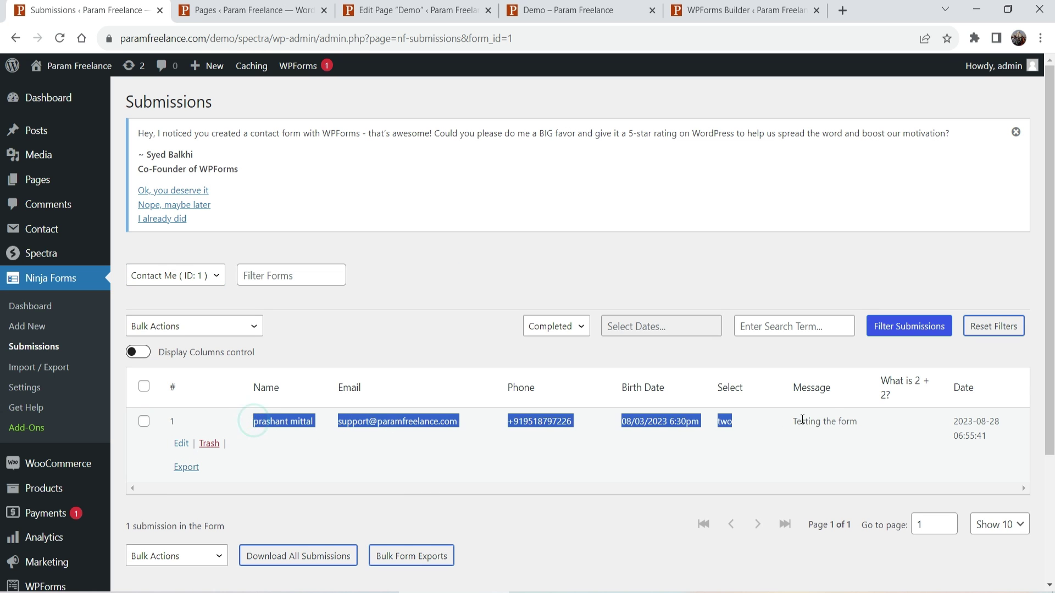
click(800, 420)
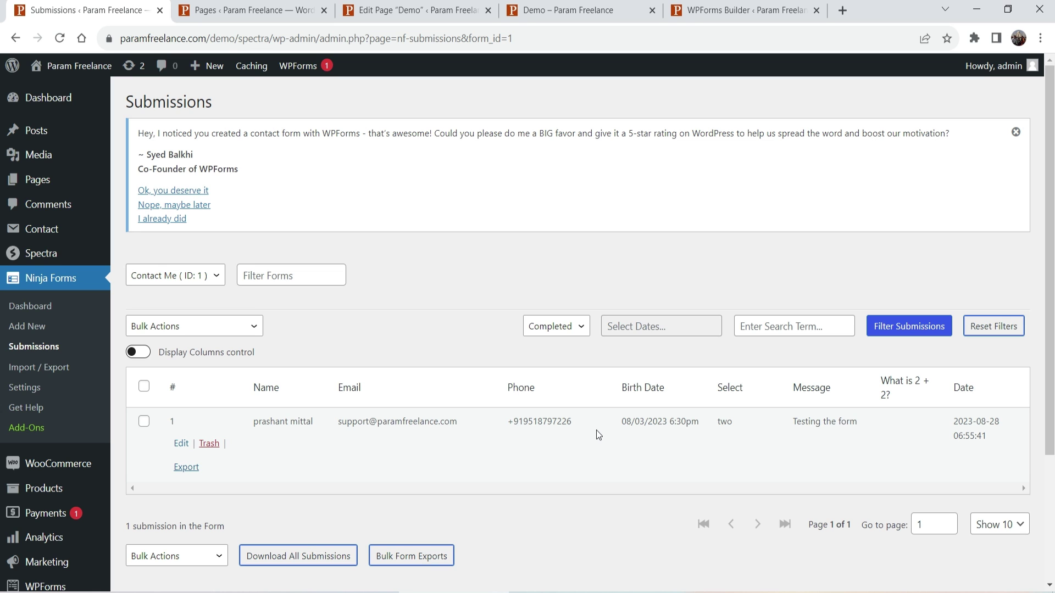
Open Ninja Forms Settings and inspect the empty reCAPTCHA v2 site and secret key fields.
click(24, 387)
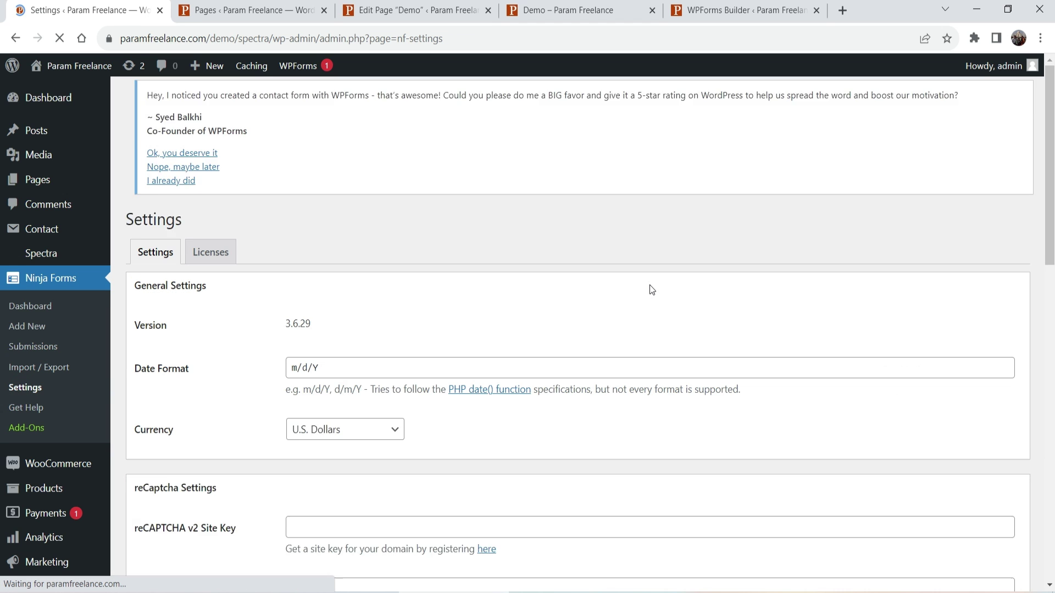
scroll(517, 278, down, 2)
scroll(517, 277, down, 5)
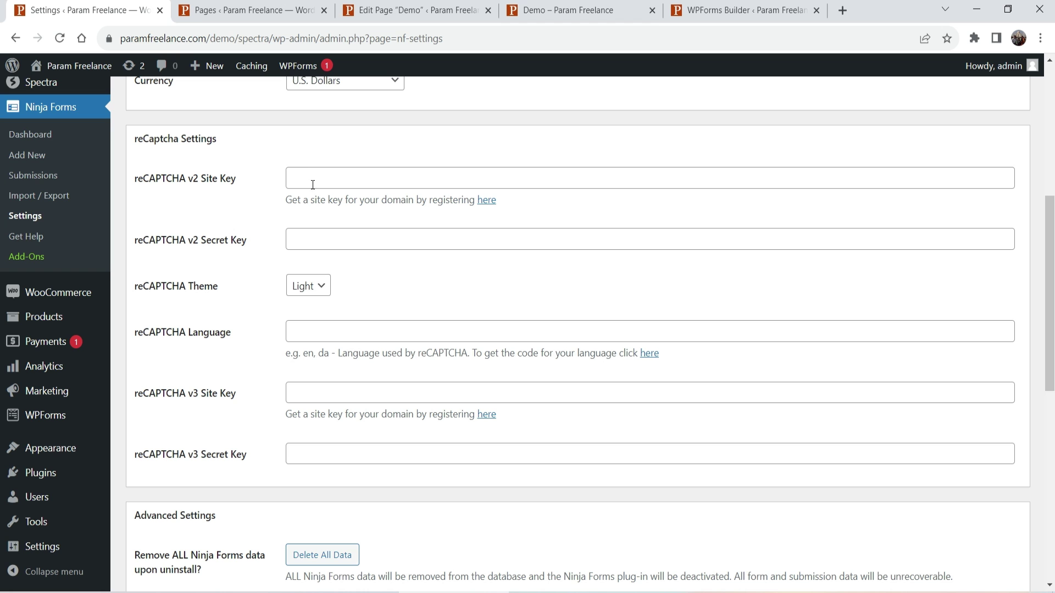
click(309, 179)
click(313, 238)
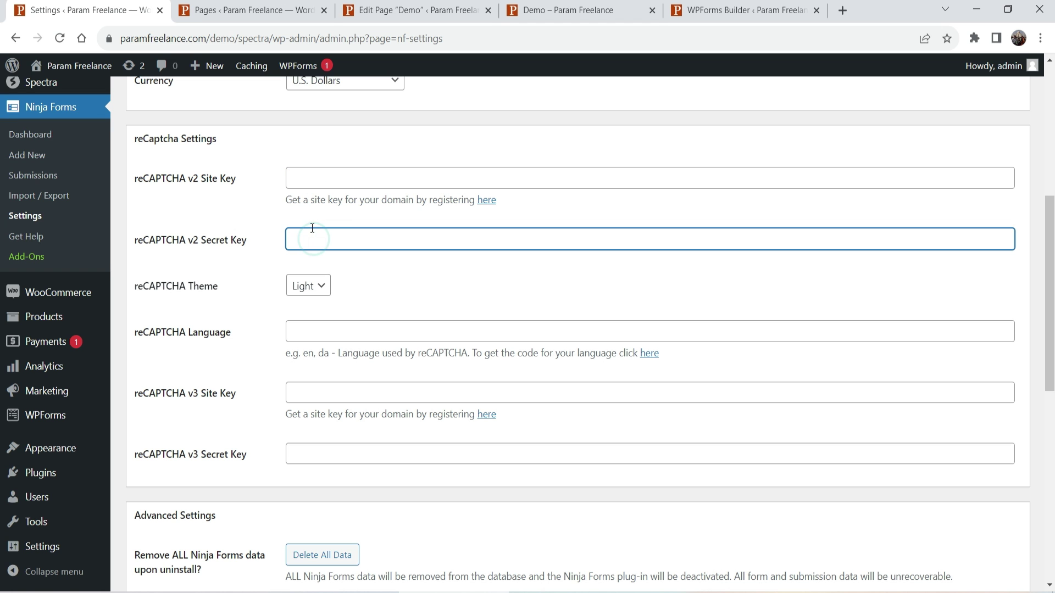
click(308, 181)
click(321, 243)
scroll(397, 272, down, 9)
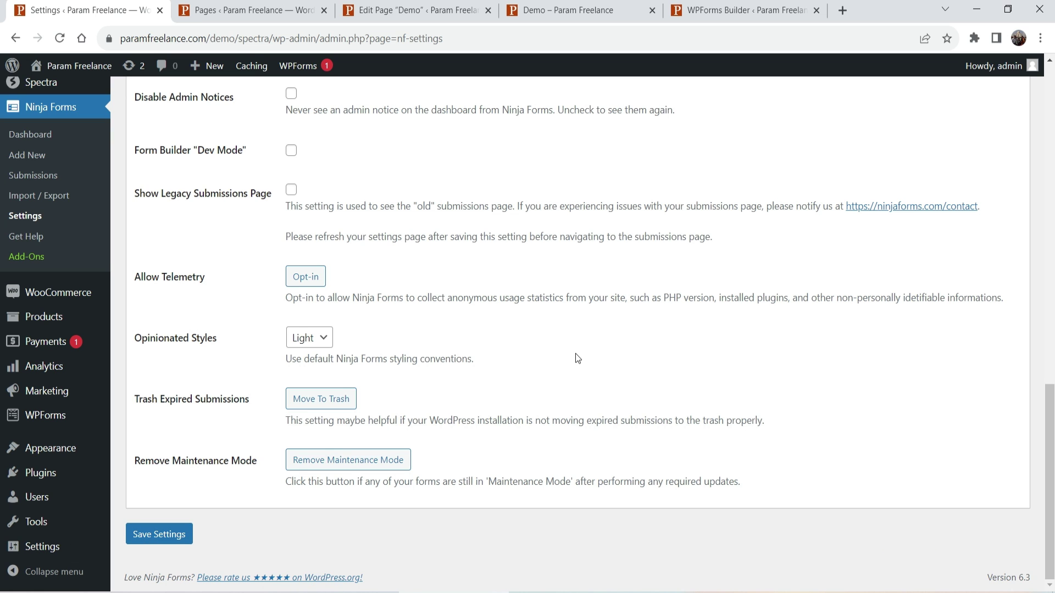
key(ctrl+4)
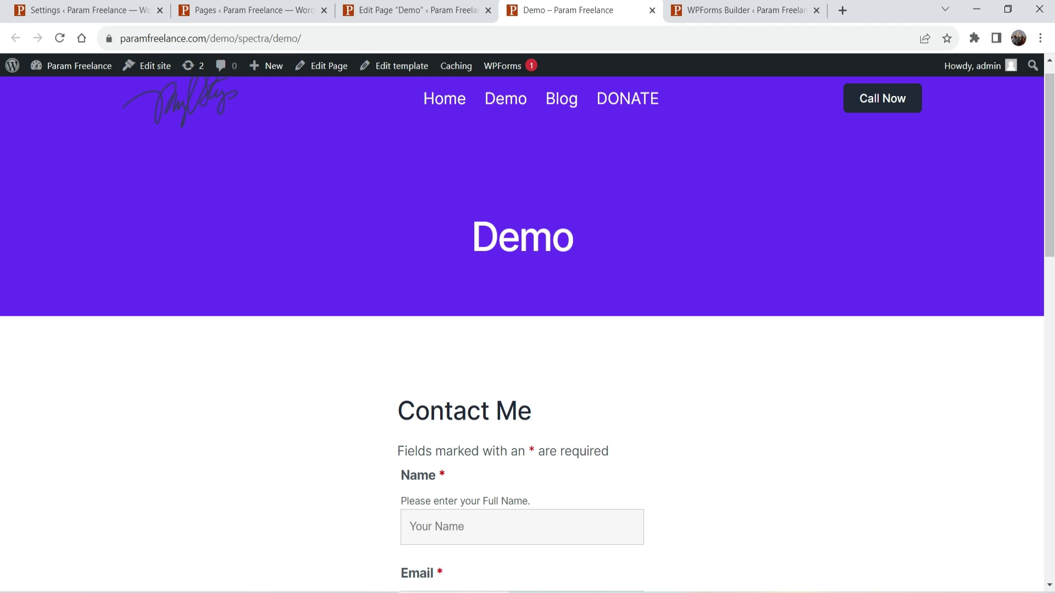